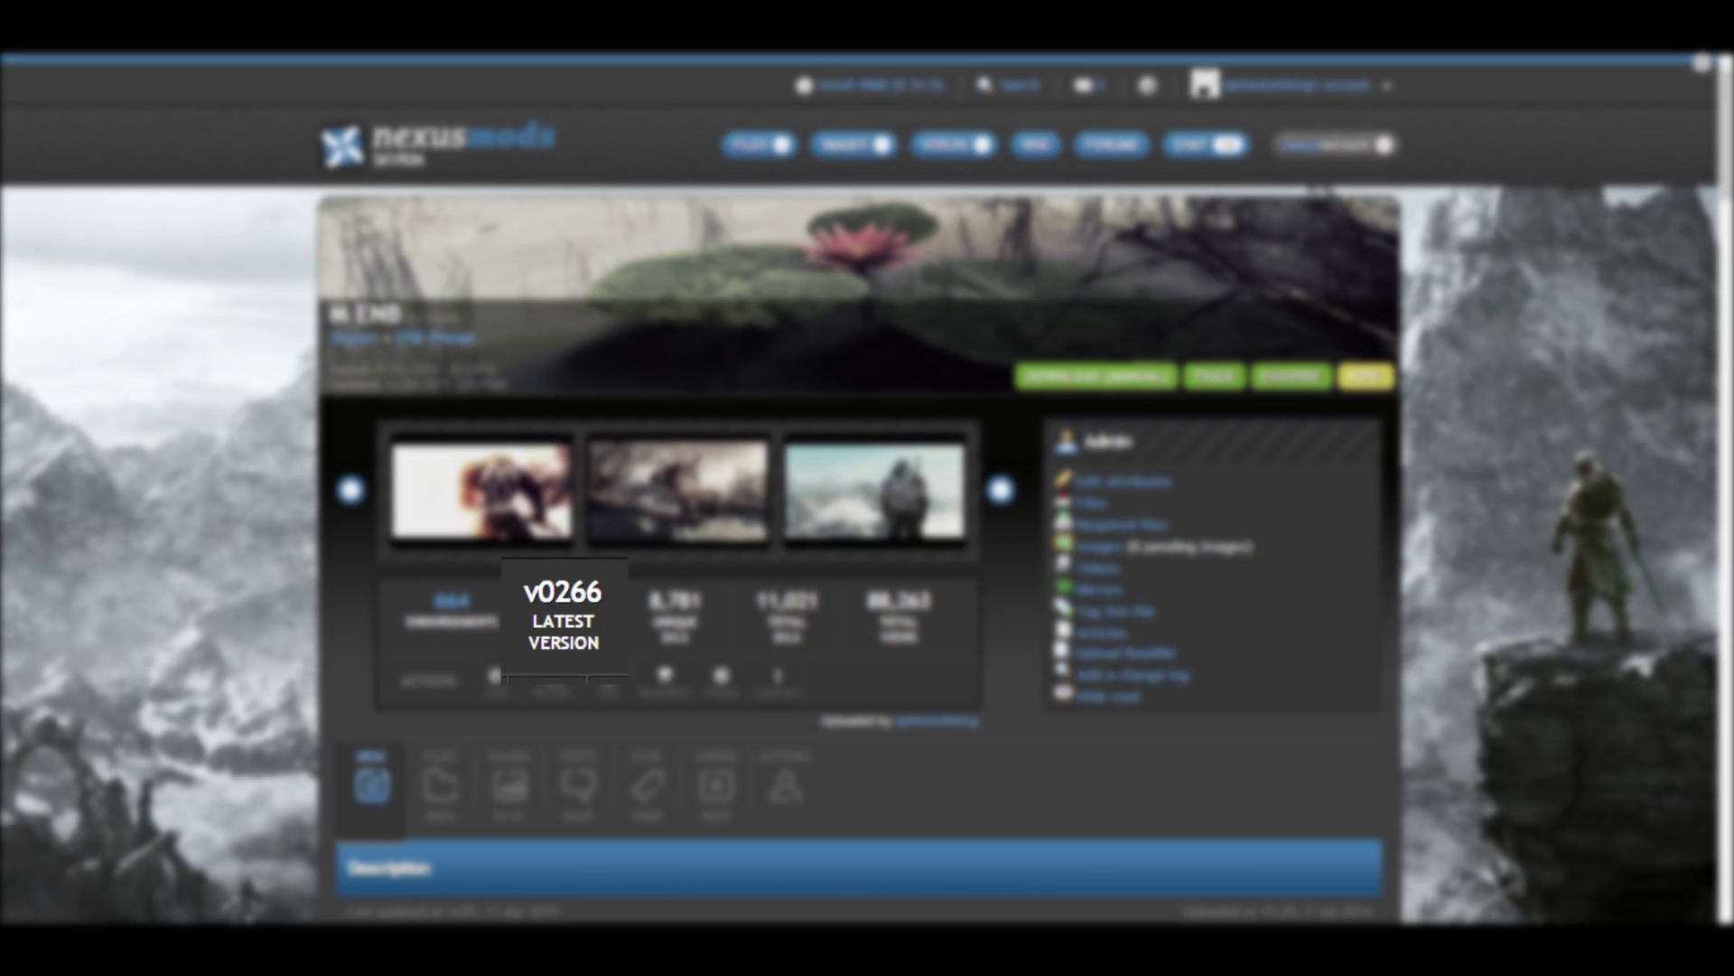
# Step: Find the required ENB binaries version in the Installation section of the M ENB mod page
pyautogui.scroll(-15, 1702, 62)
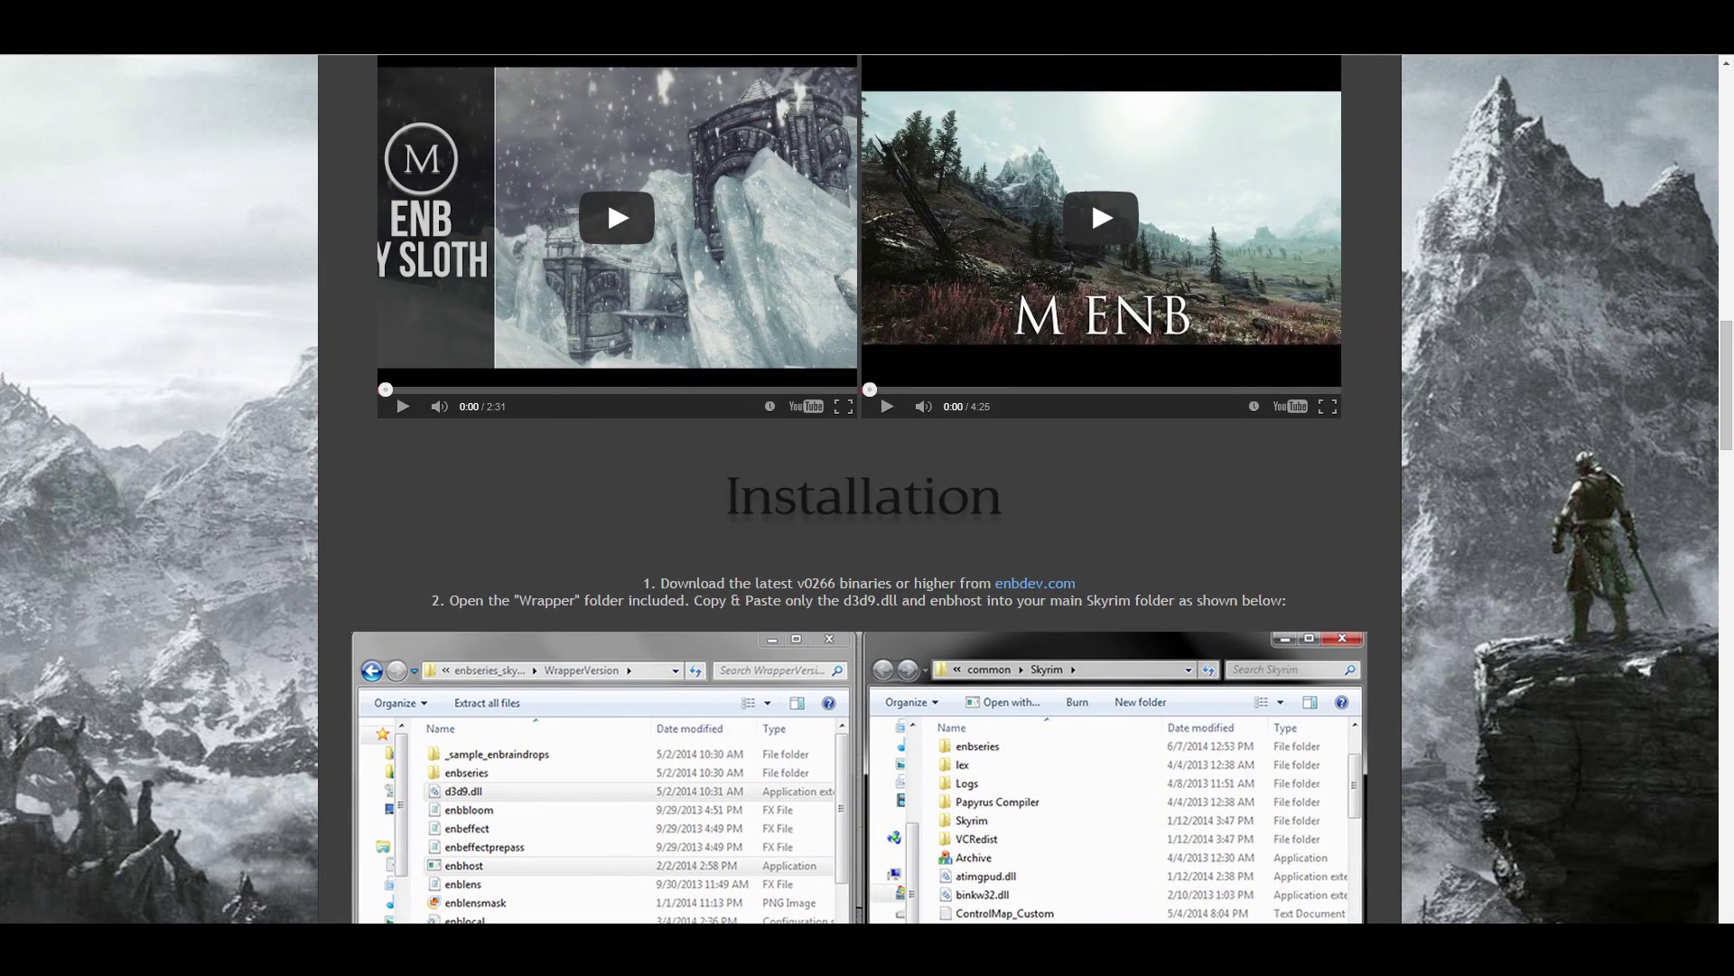
pyautogui.moveTo(840, 583); pyautogui.dragTo(792, 582)
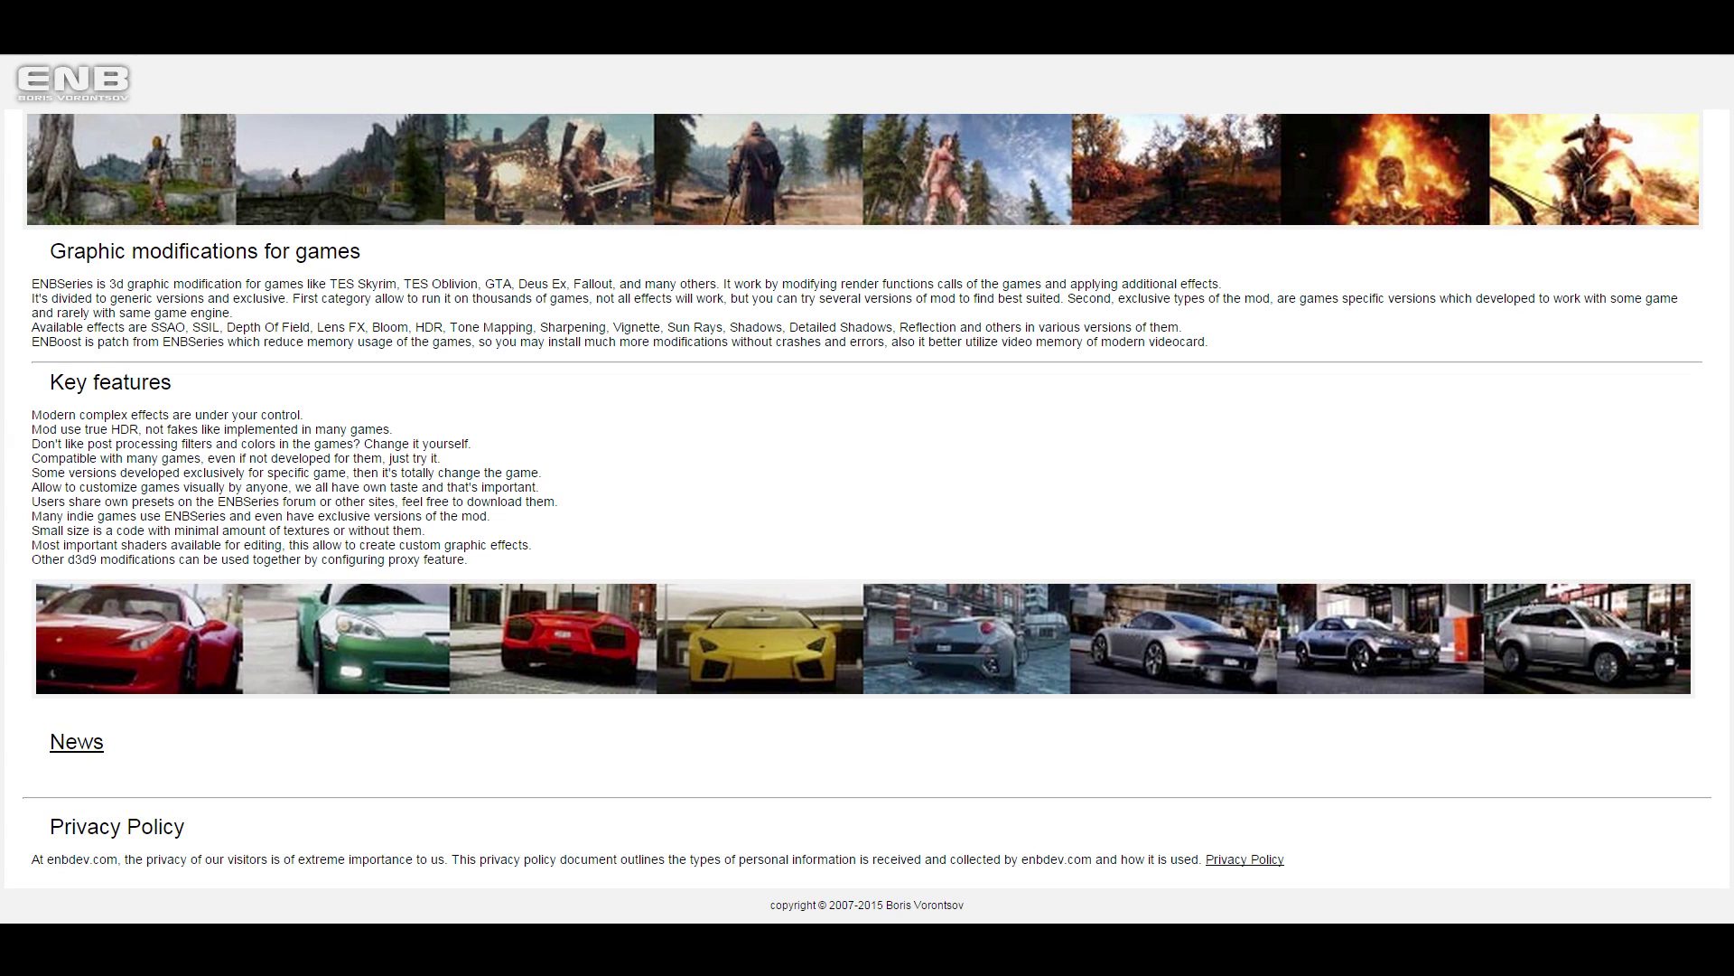
# Step: From the ENB site's News link, go to the download section and open TES Skyrim under Graphic modifications
pyautogui.doubleClick(75, 753)
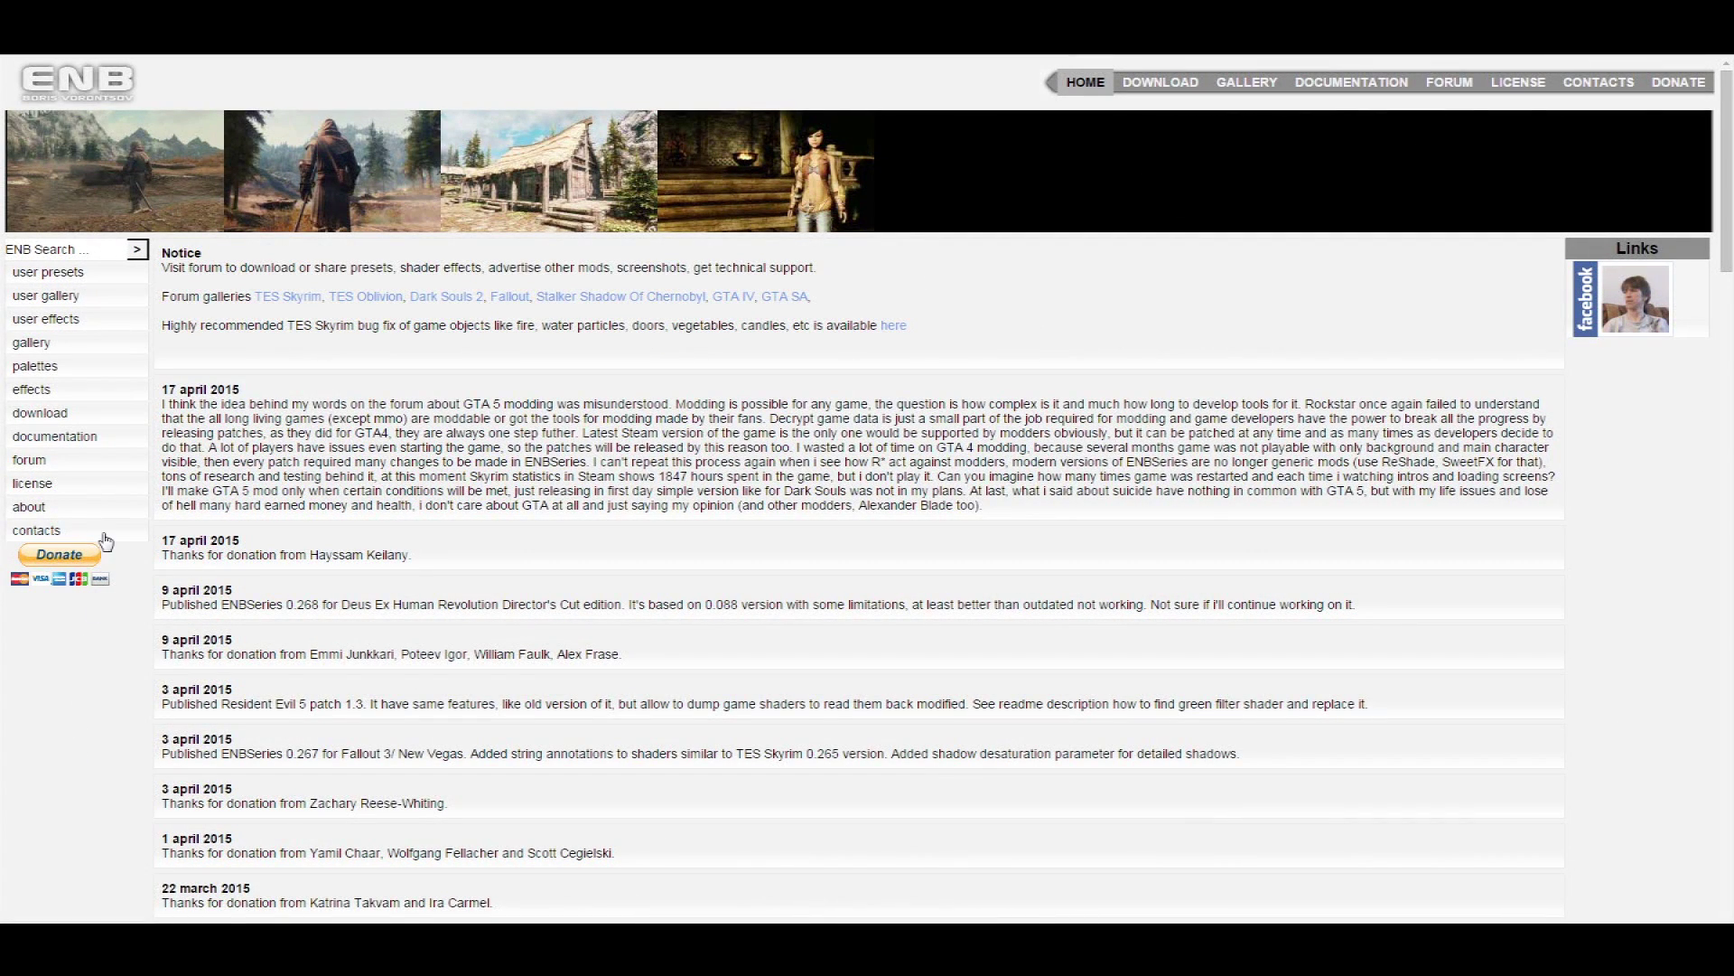
pyautogui.click(106, 417)
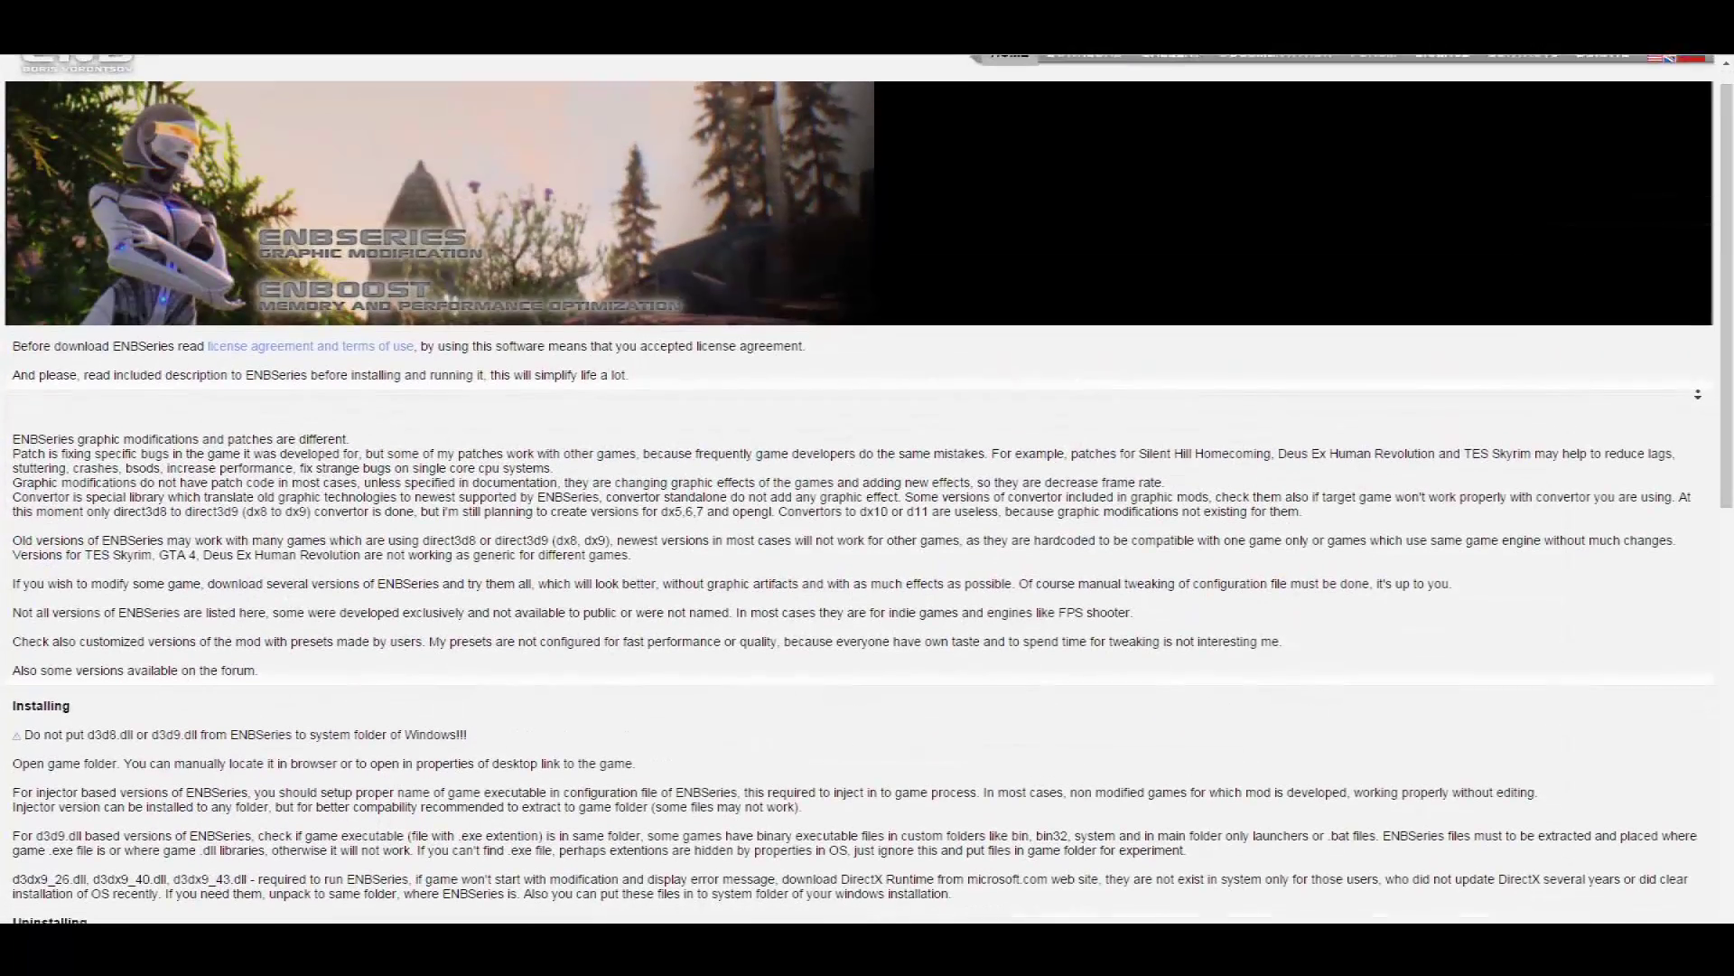
pyautogui.scroll(-3, 867, 488)
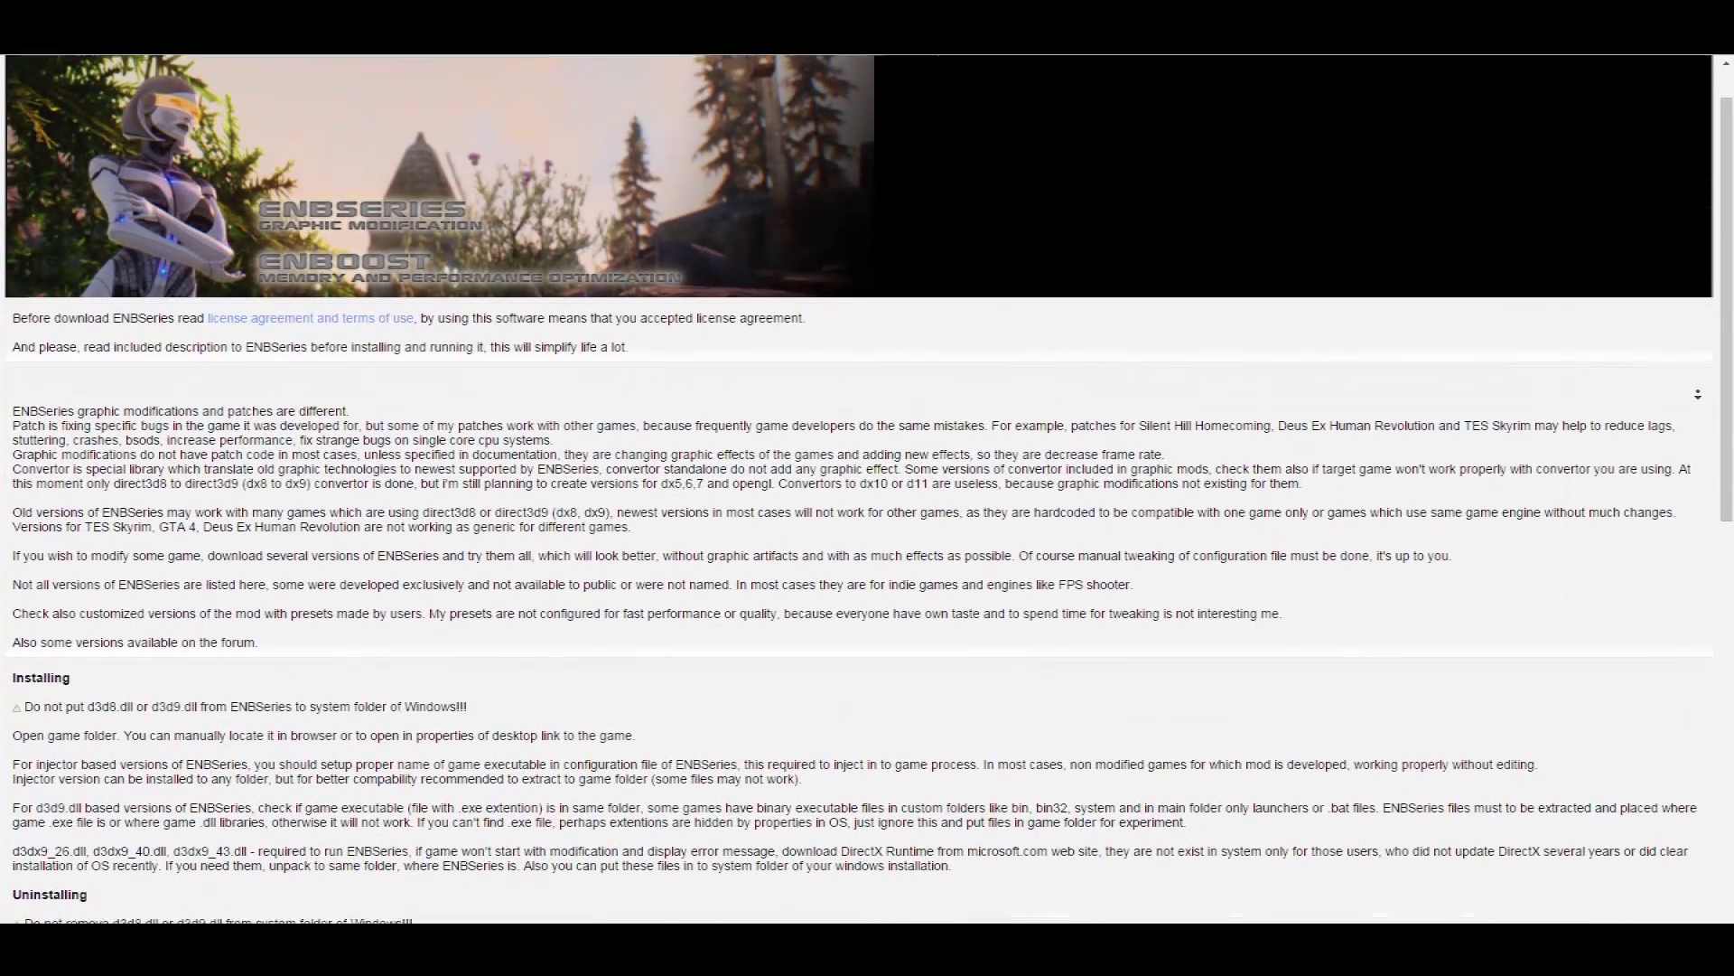
pyautogui.scroll(-3, 1698, 394)
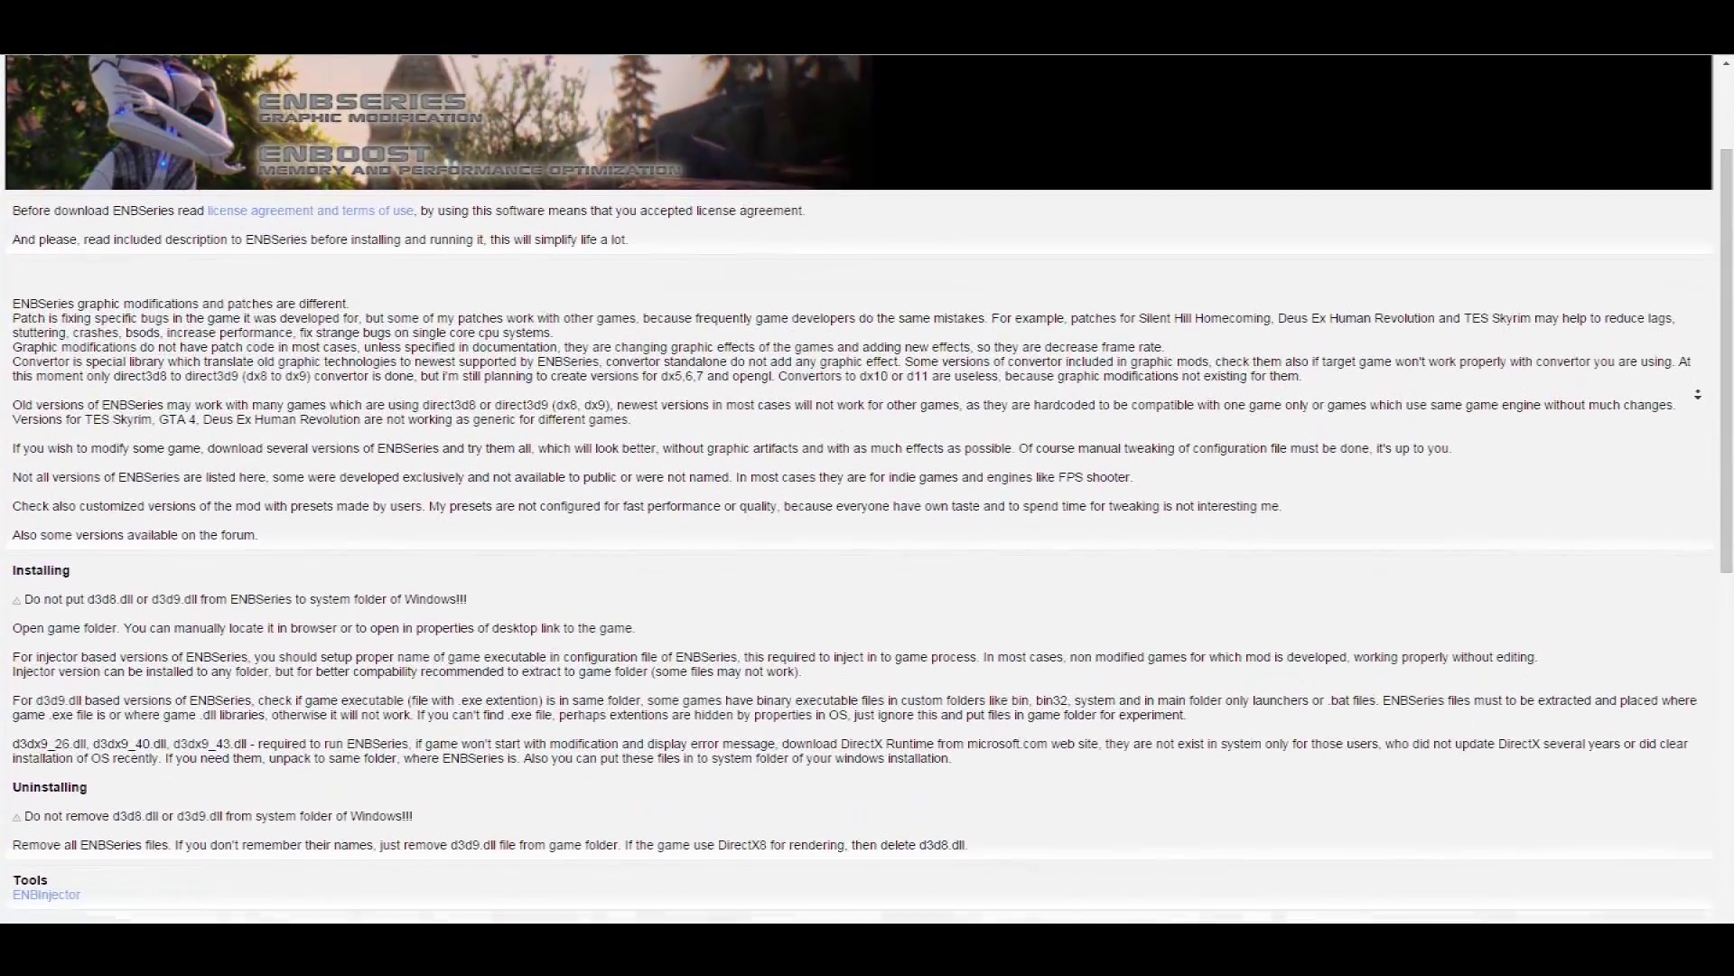
pyautogui.scroll(-7, 1698, 394)
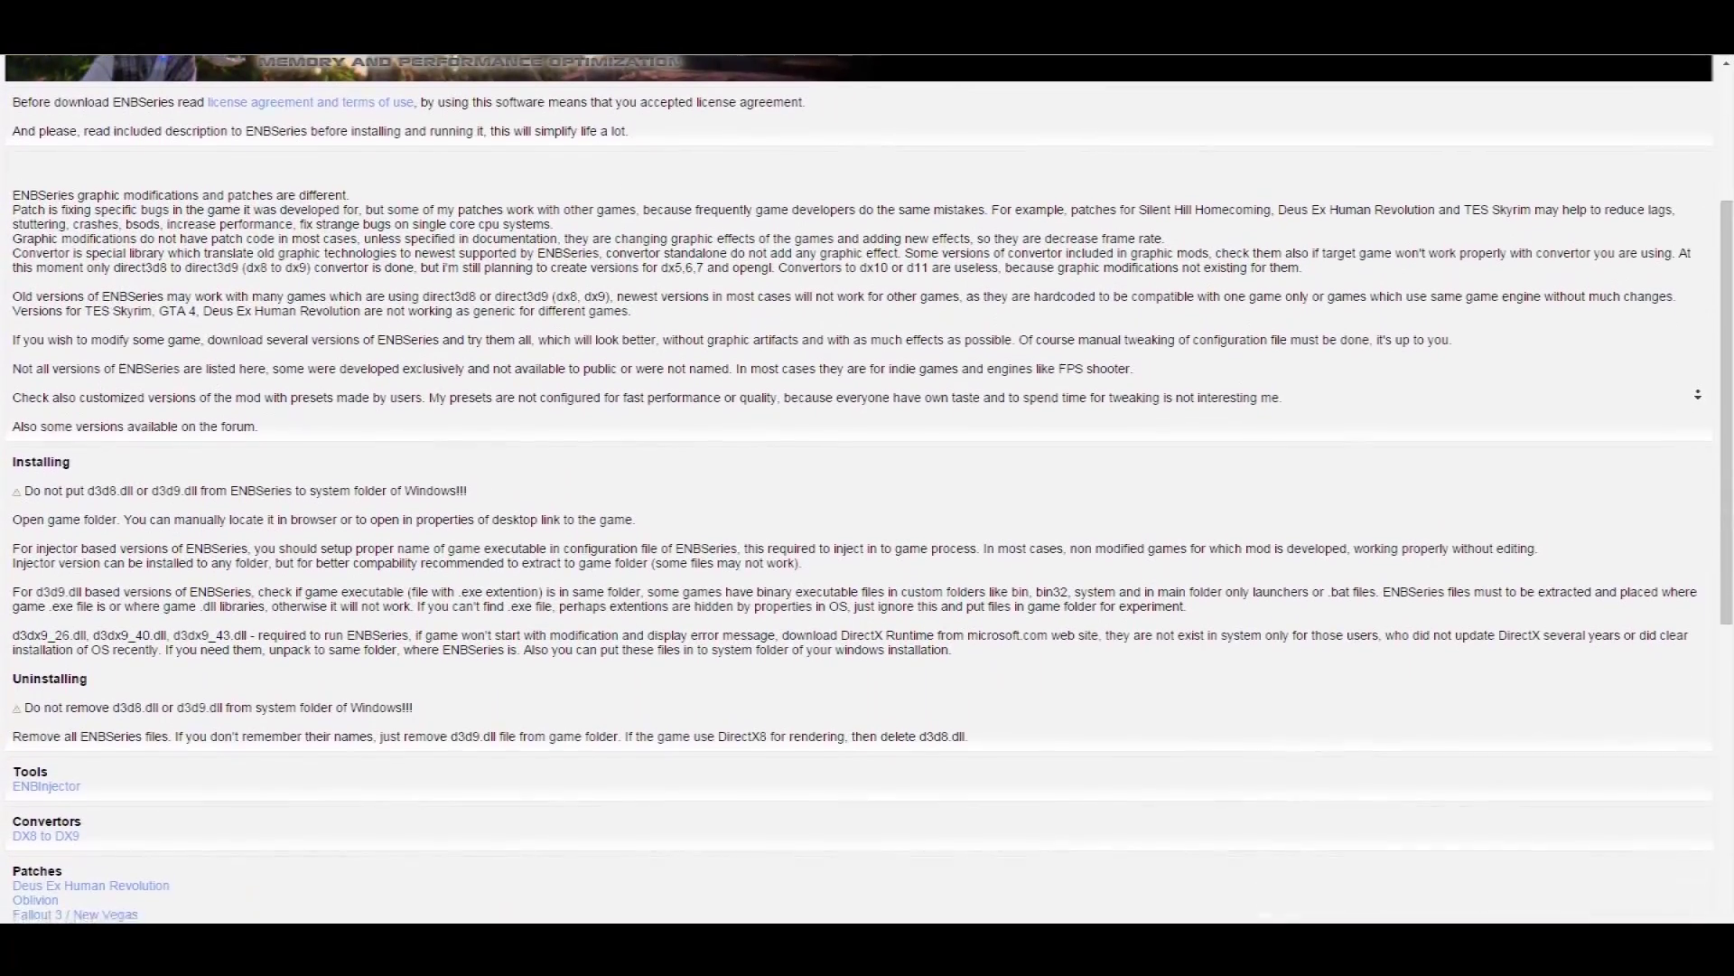
pyautogui.press('Return')
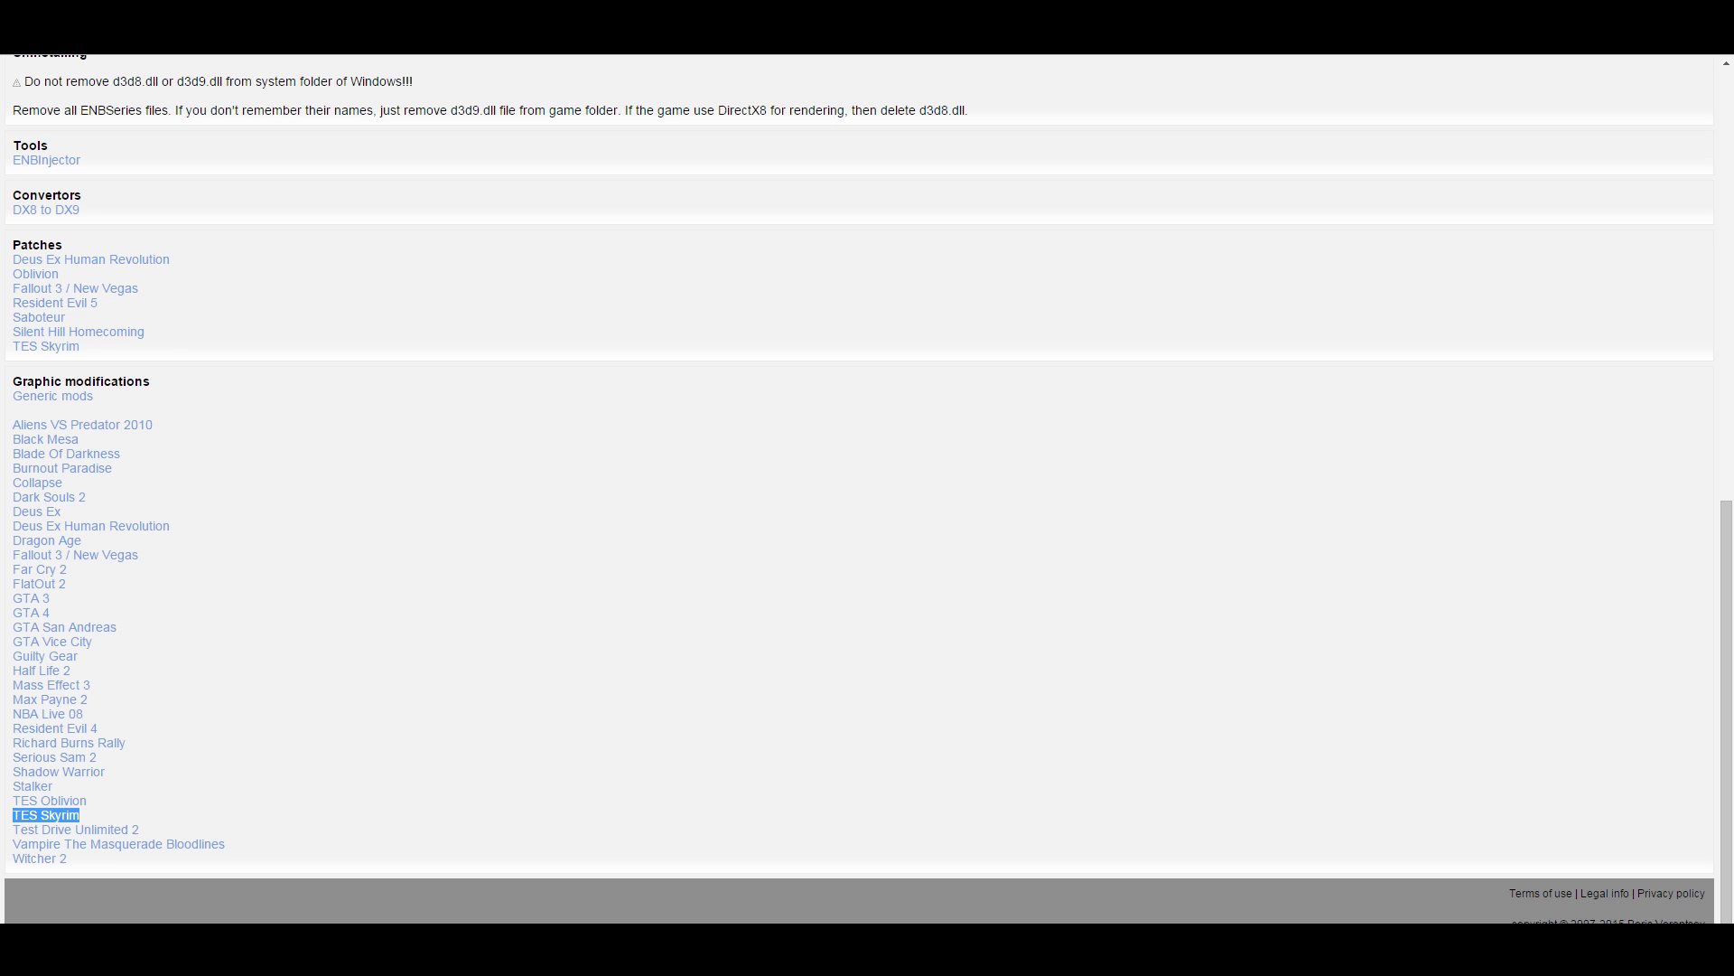
pyautogui.press('Return')
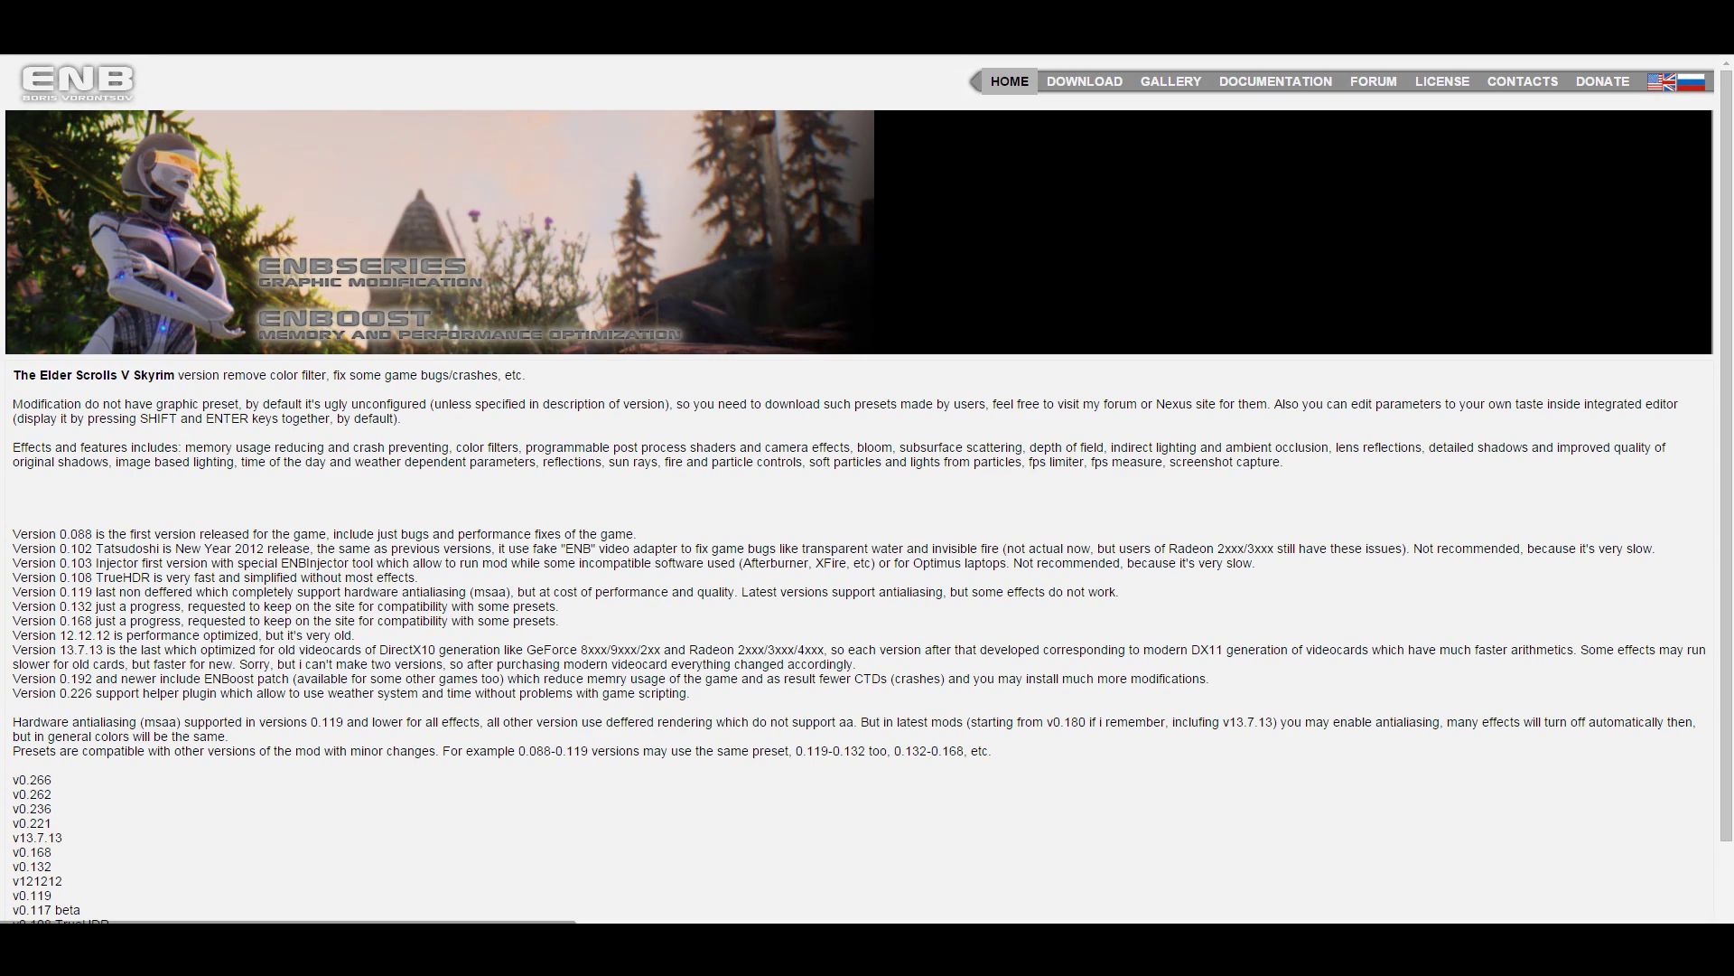
# Step: Open the v0.266 release page for TES Skyrim and go to the end of its description
pyautogui.scroll(-2, 47, 691)
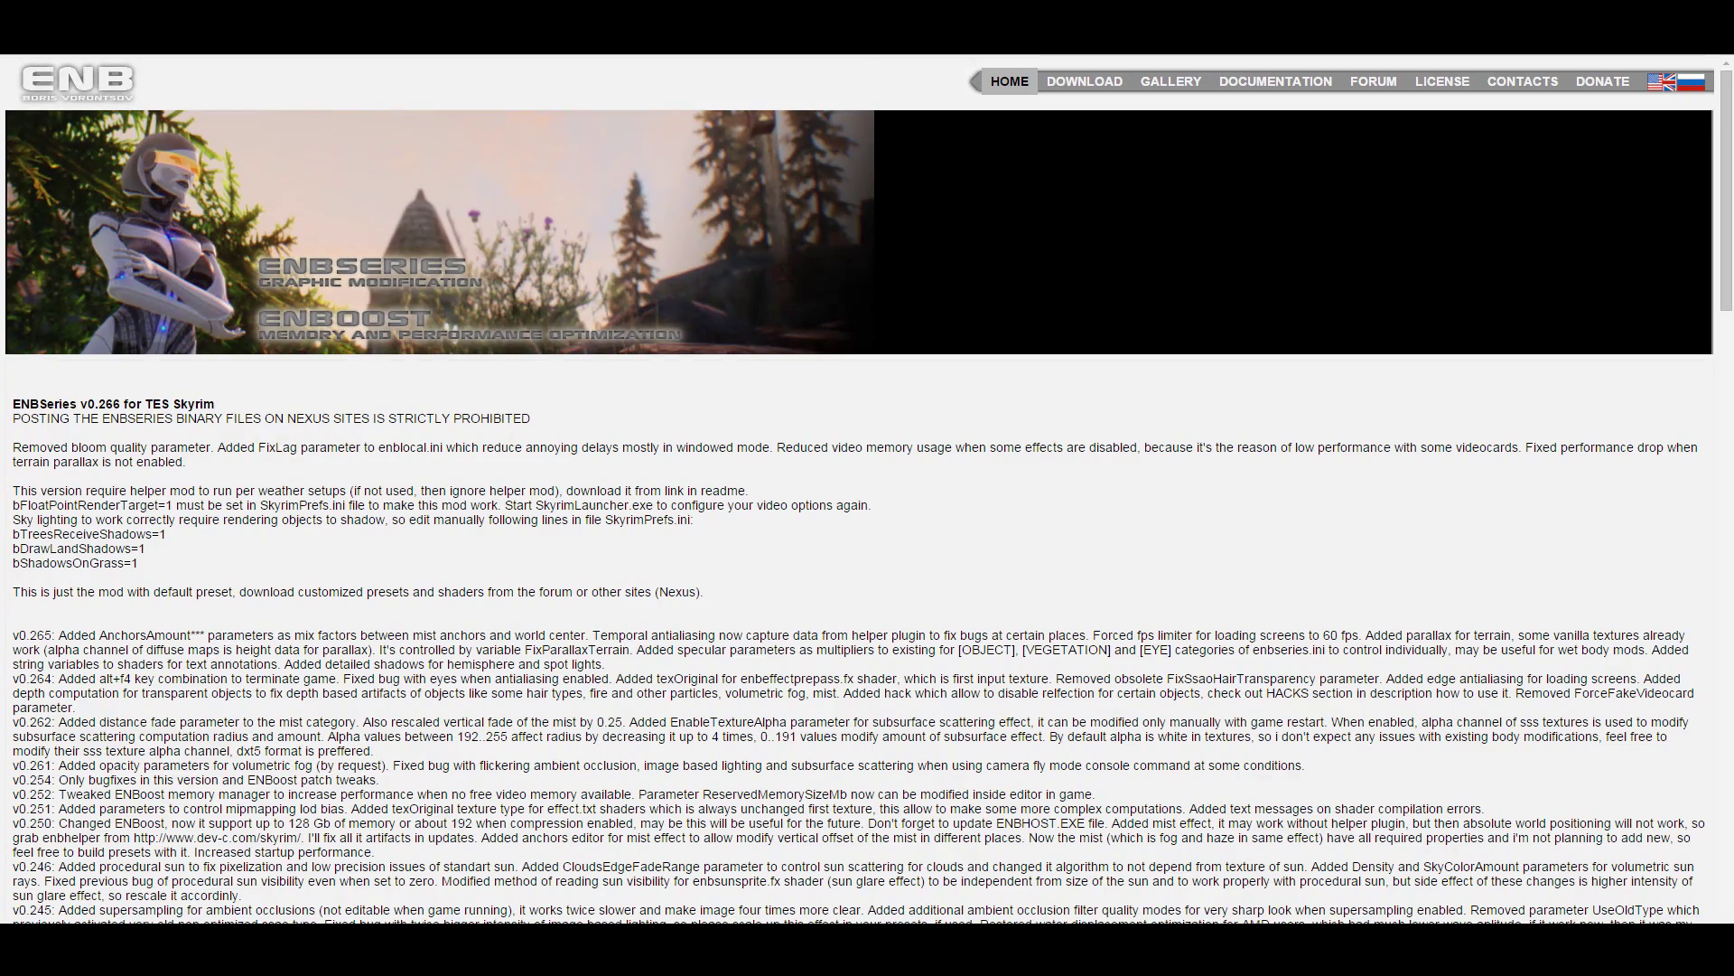
pyautogui.scroll(-20, 122, 867)
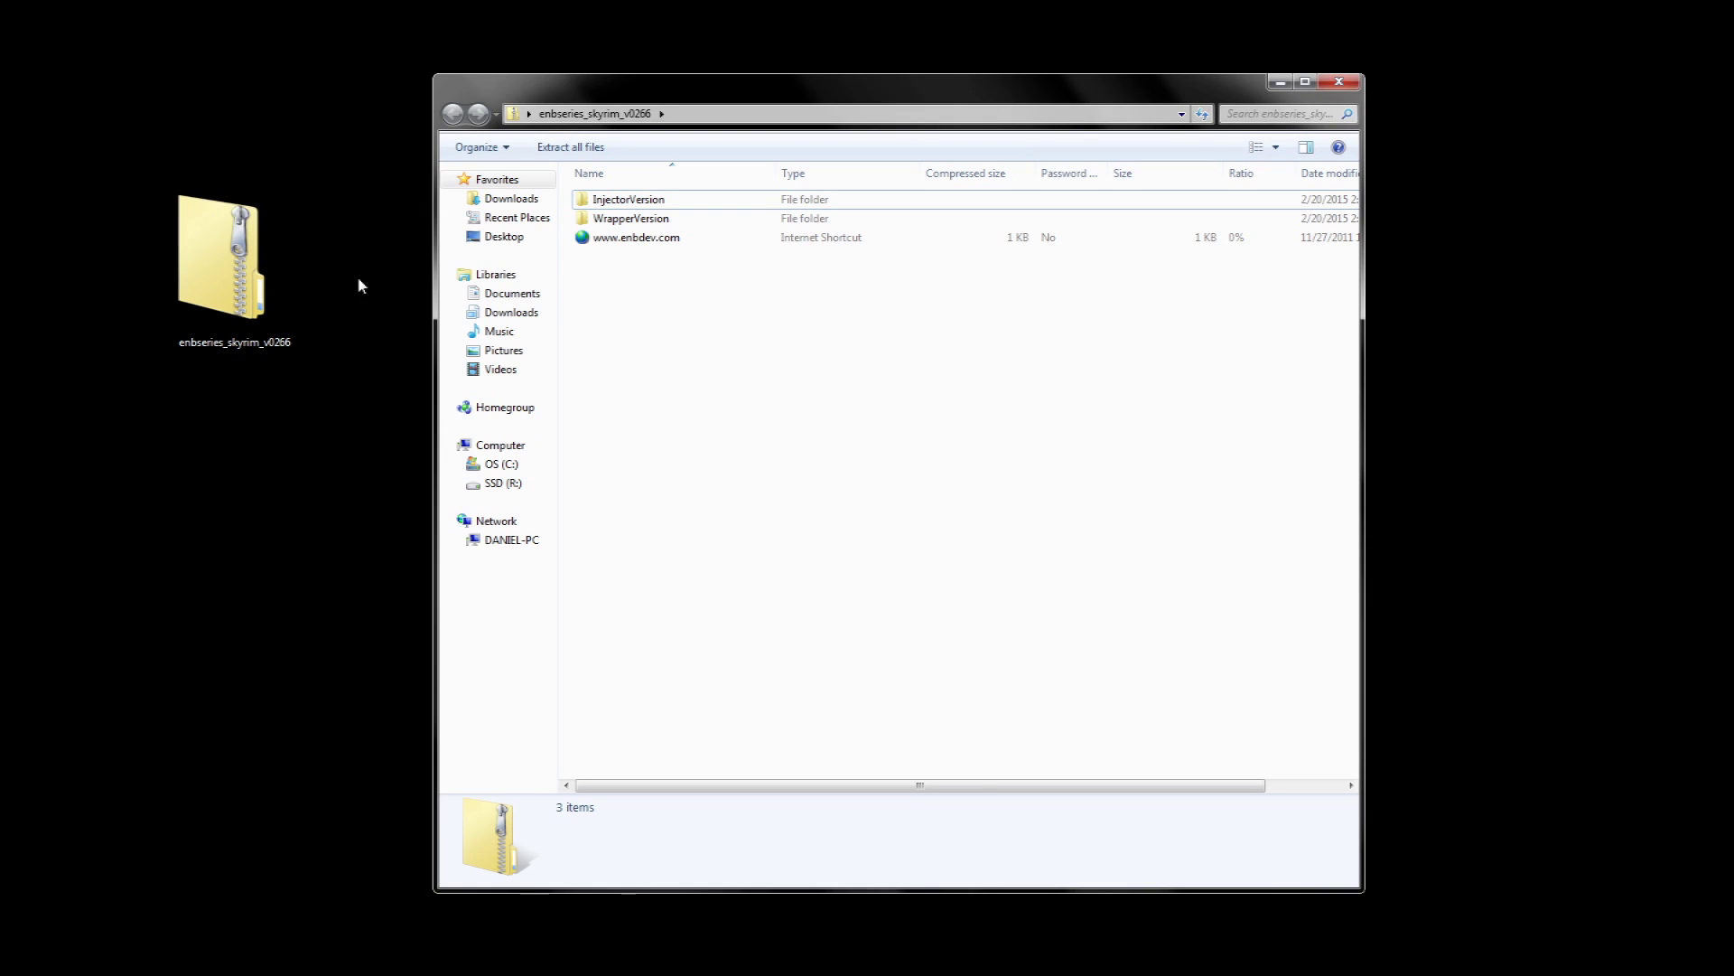
# Step: Open the WrapperVersion folder inside the enbseries_skyrim_v0266 archive
pyautogui.click(692, 226)
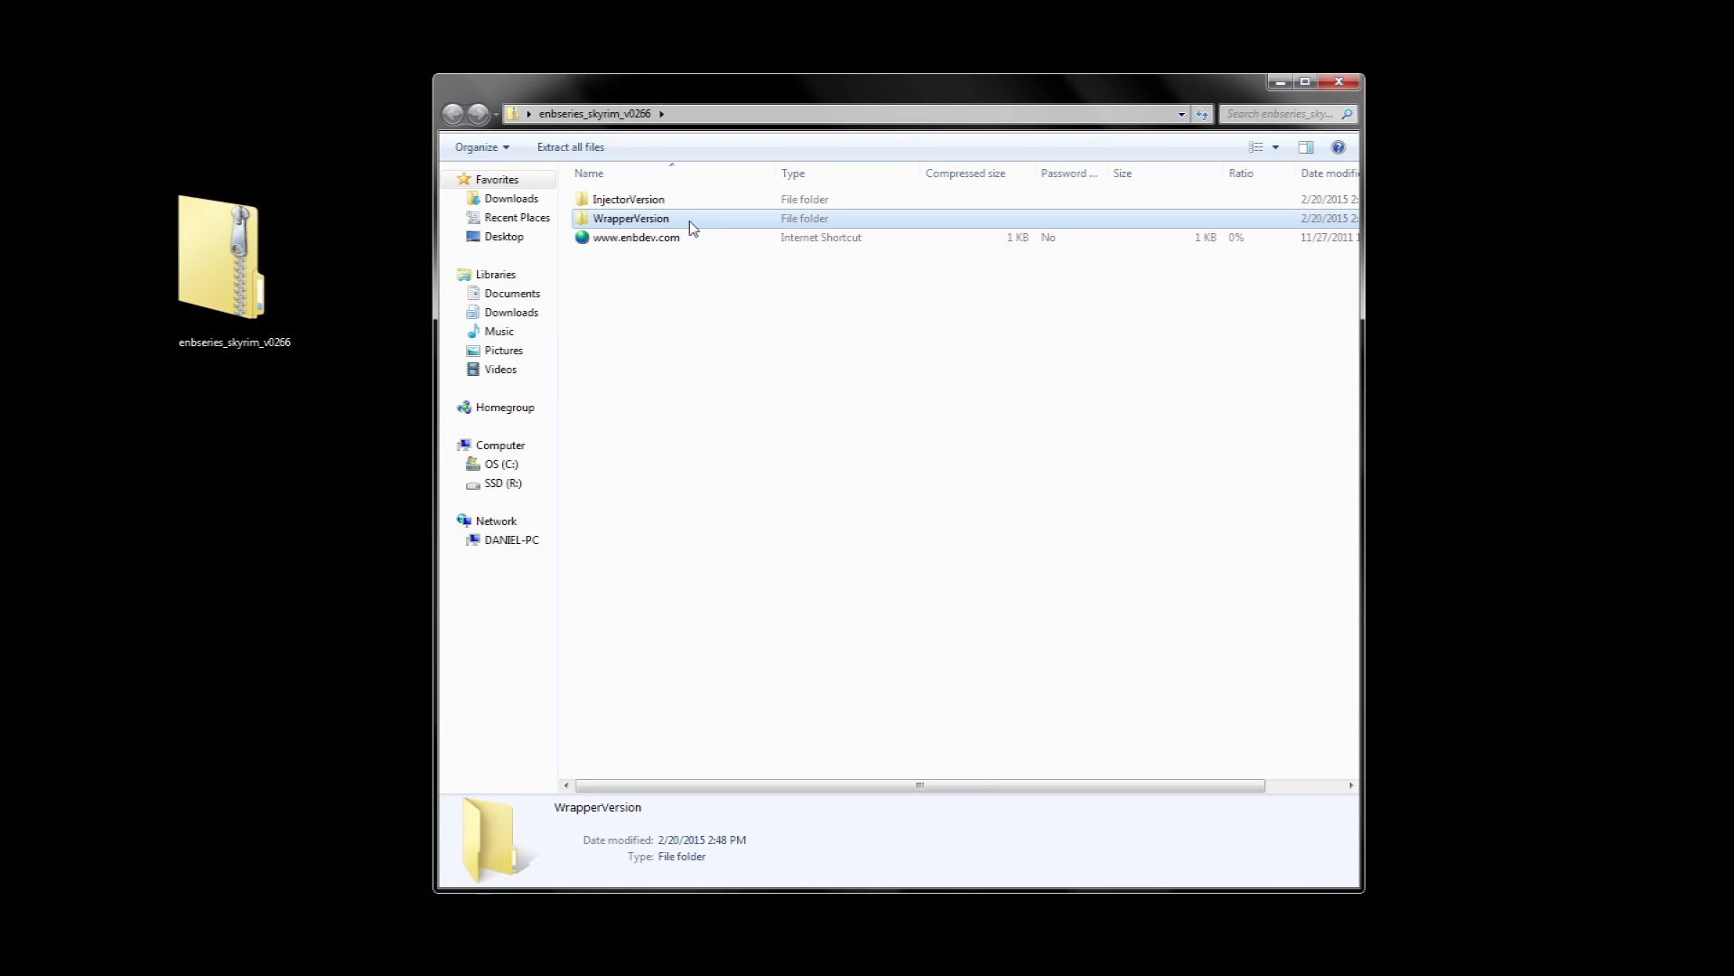
pyautogui.click(696, 204)
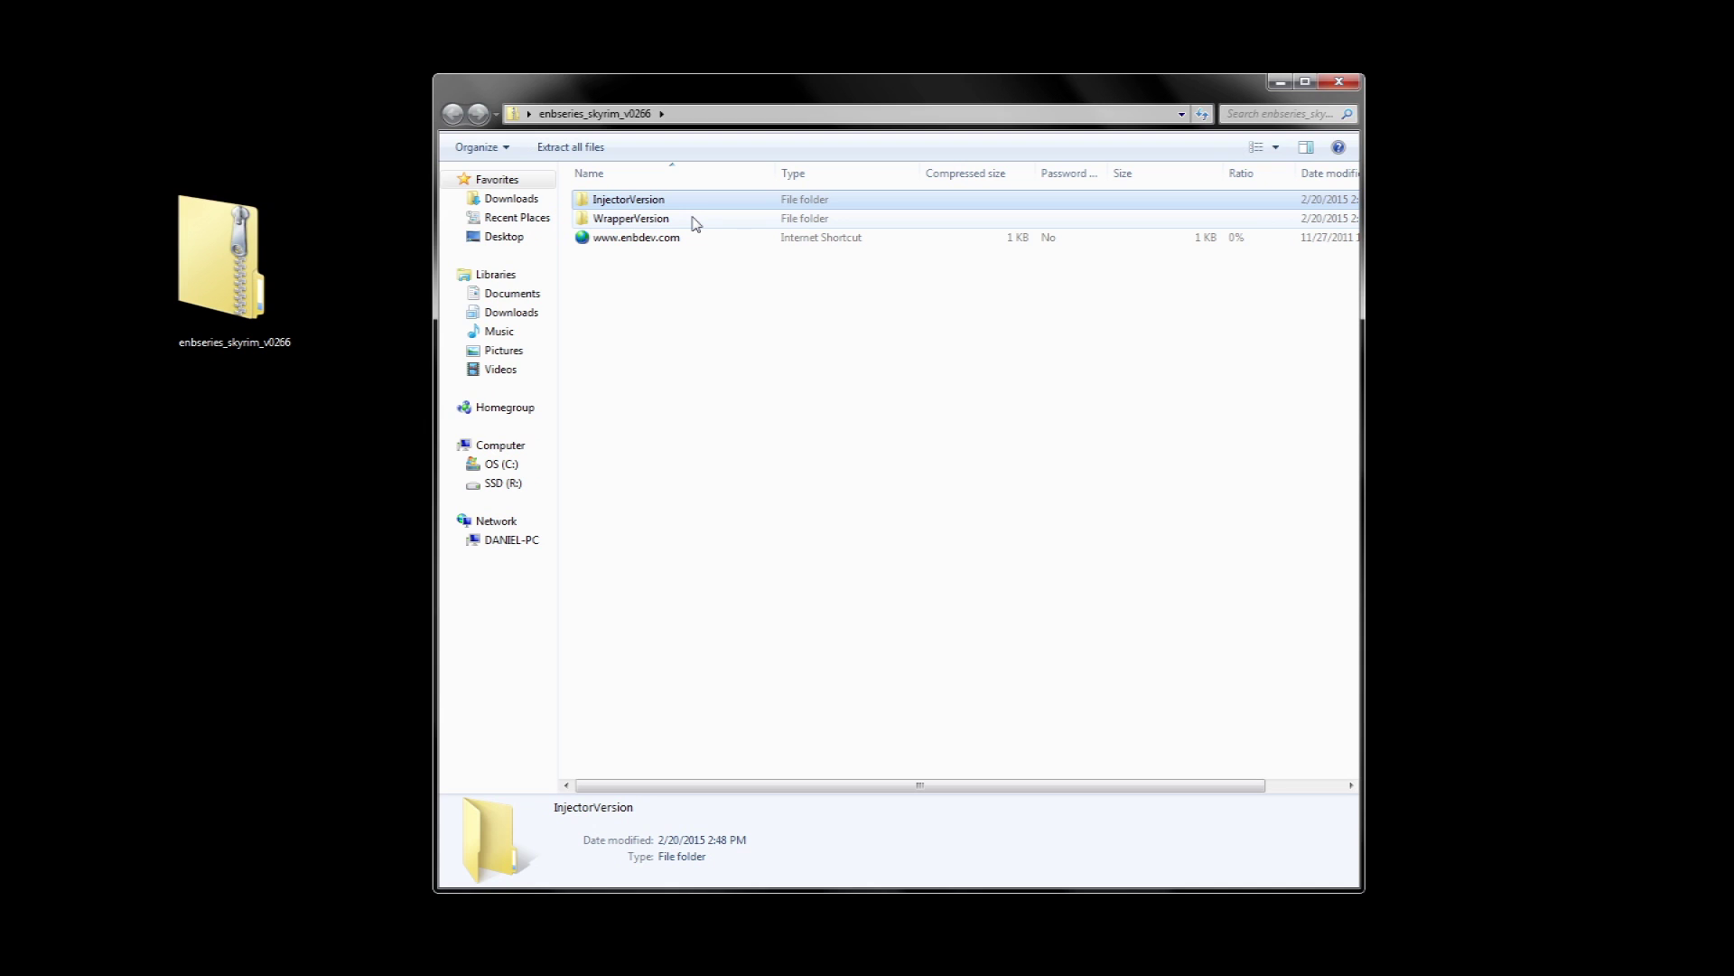
pyautogui.click(695, 222)
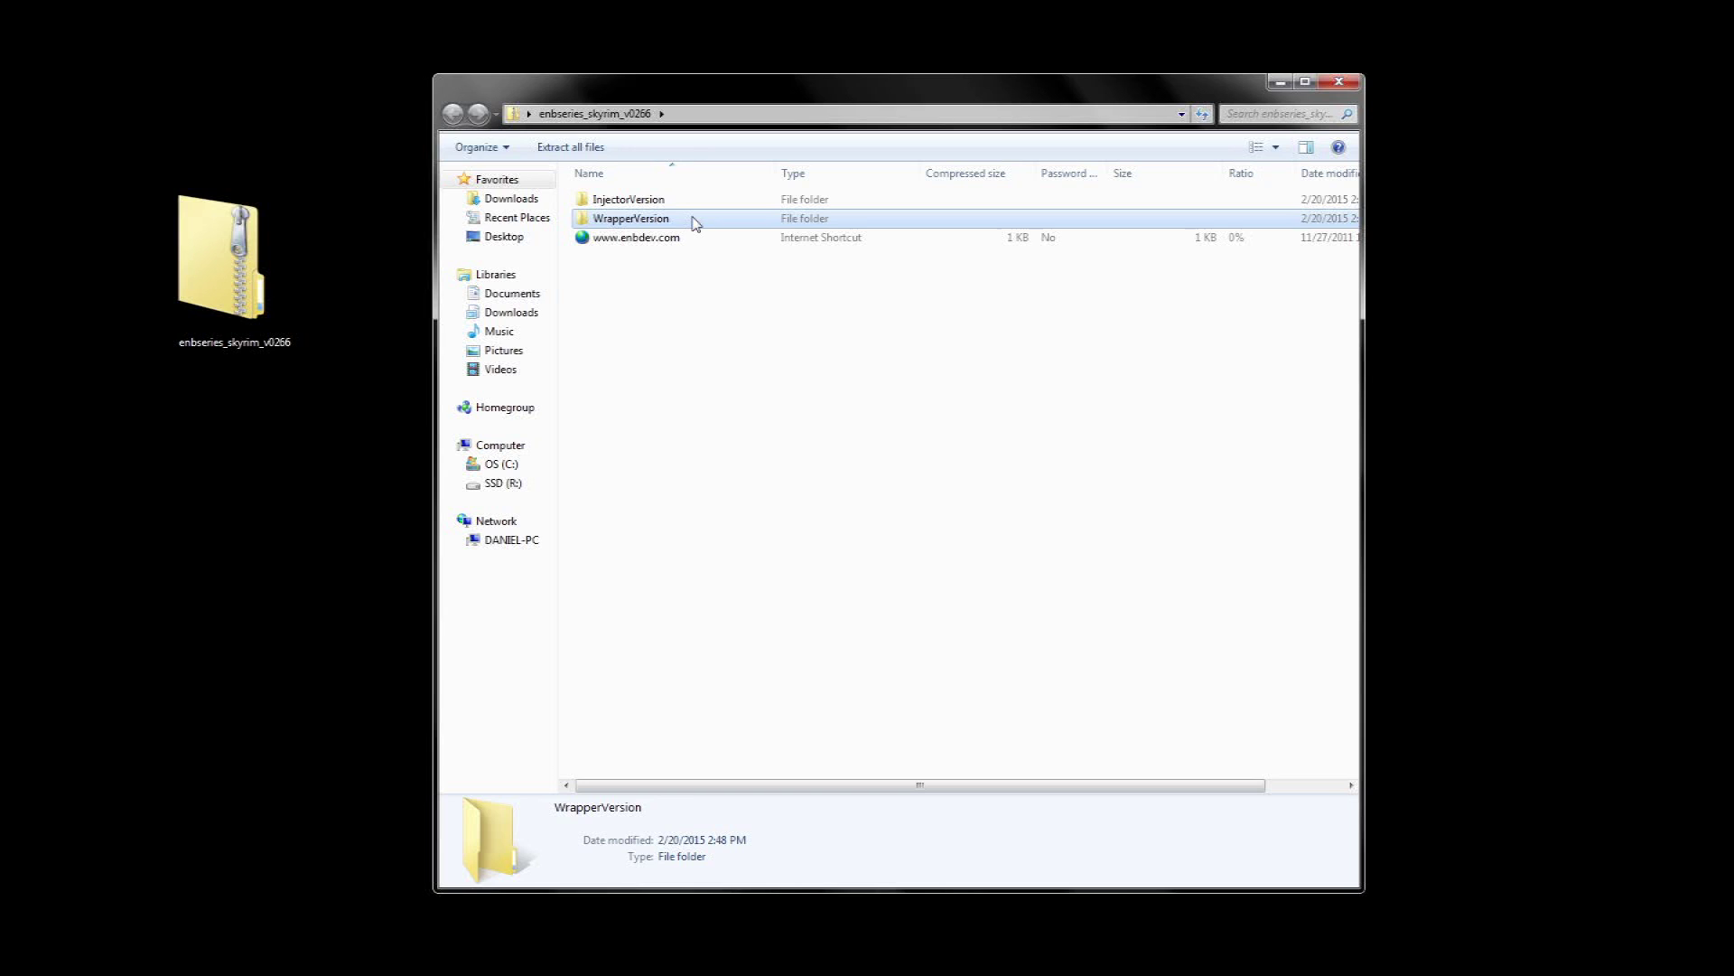
pyautogui.doubleClick(696, 222)
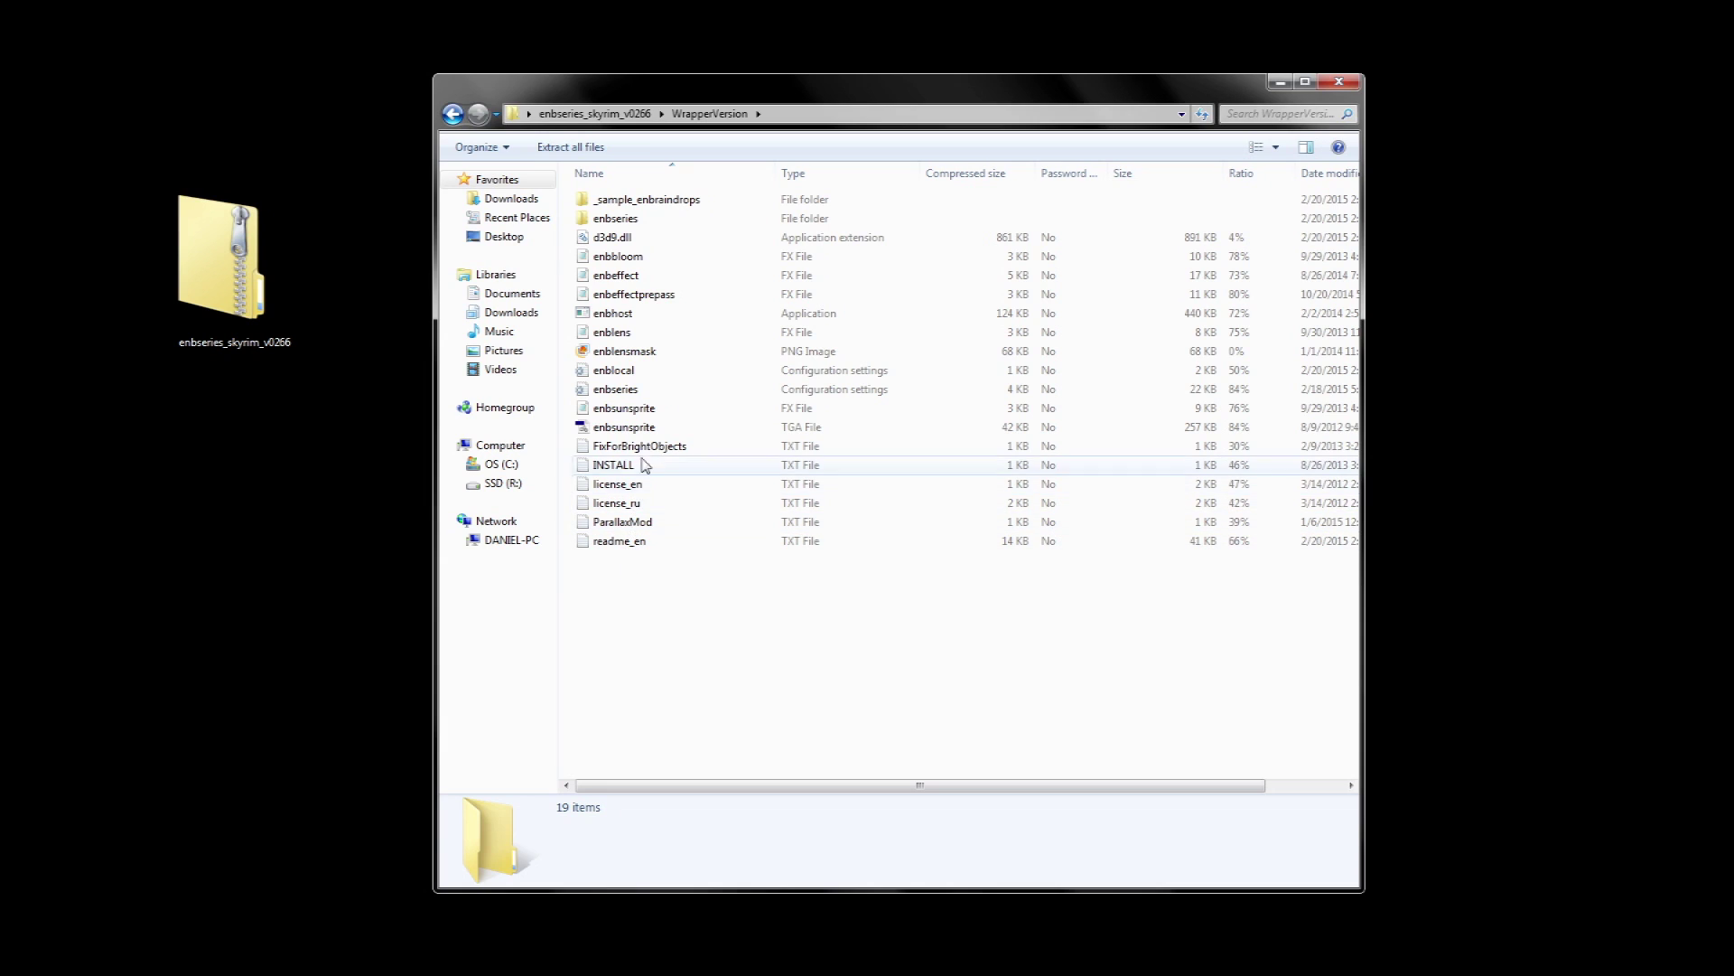
# Step: Copy d3d9.dll, enbhost and enblocal from the WrapperVersion folder into the main Skyrim game folder
pyautogui.click(662, 371)
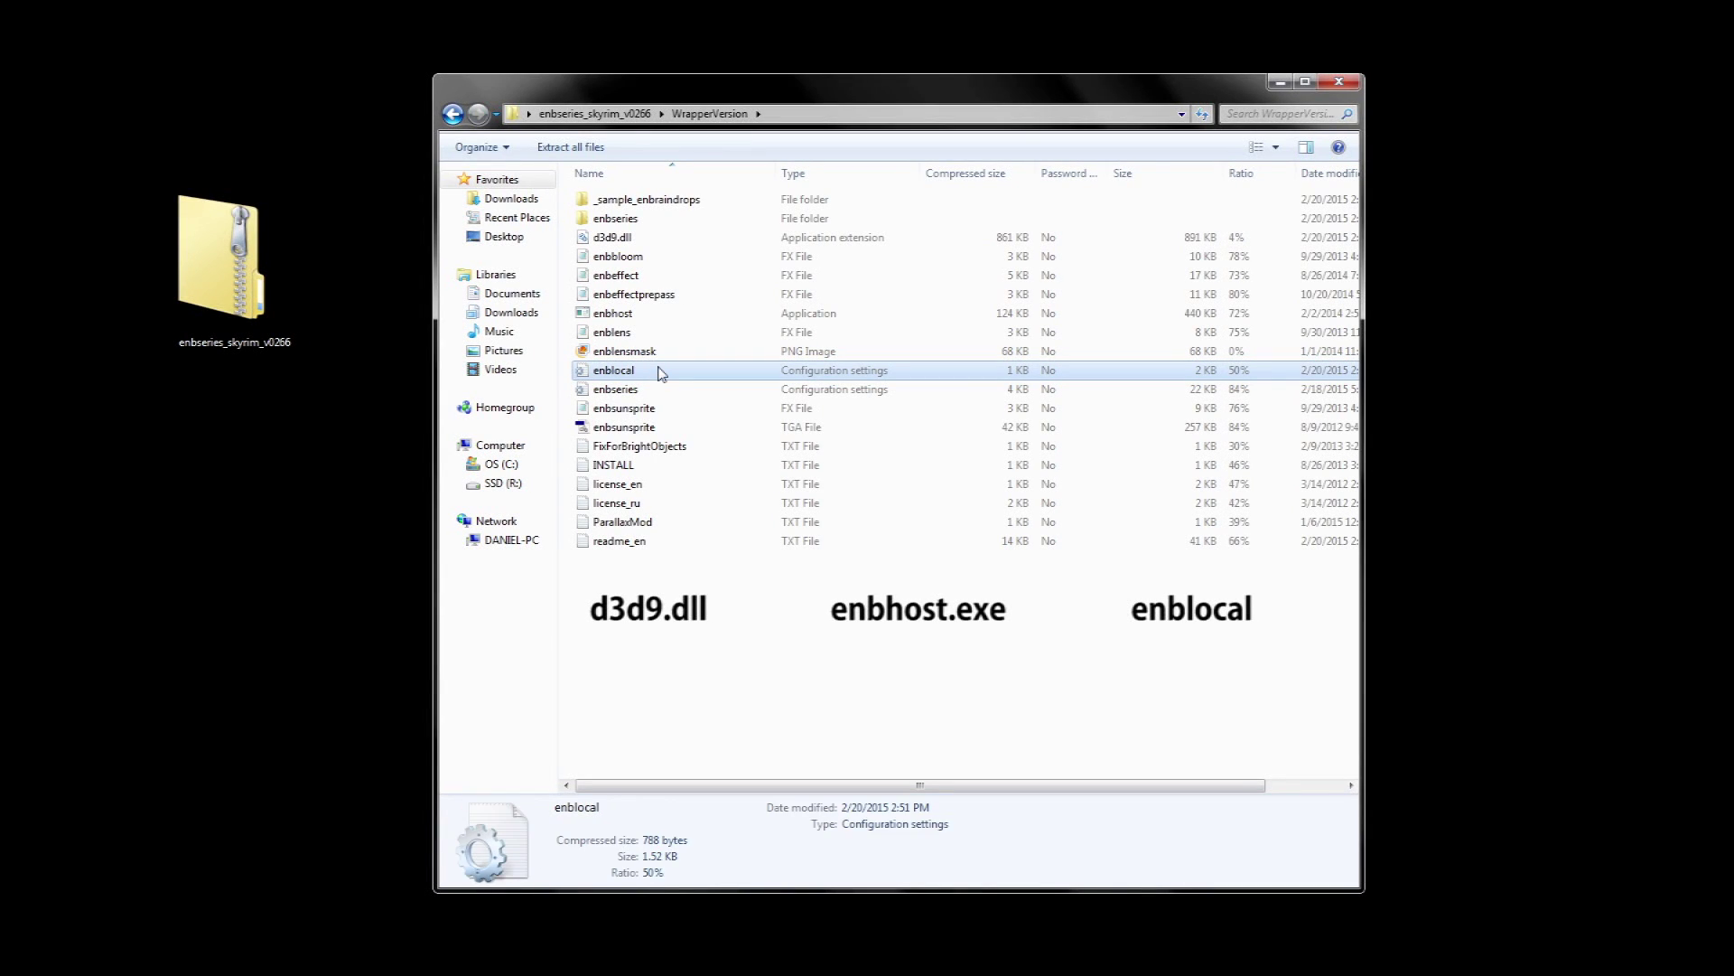
pyautogui.keyDown('ctrl'); pyautogui.click(659, 314); pyautogui.keyUp('ctrl')
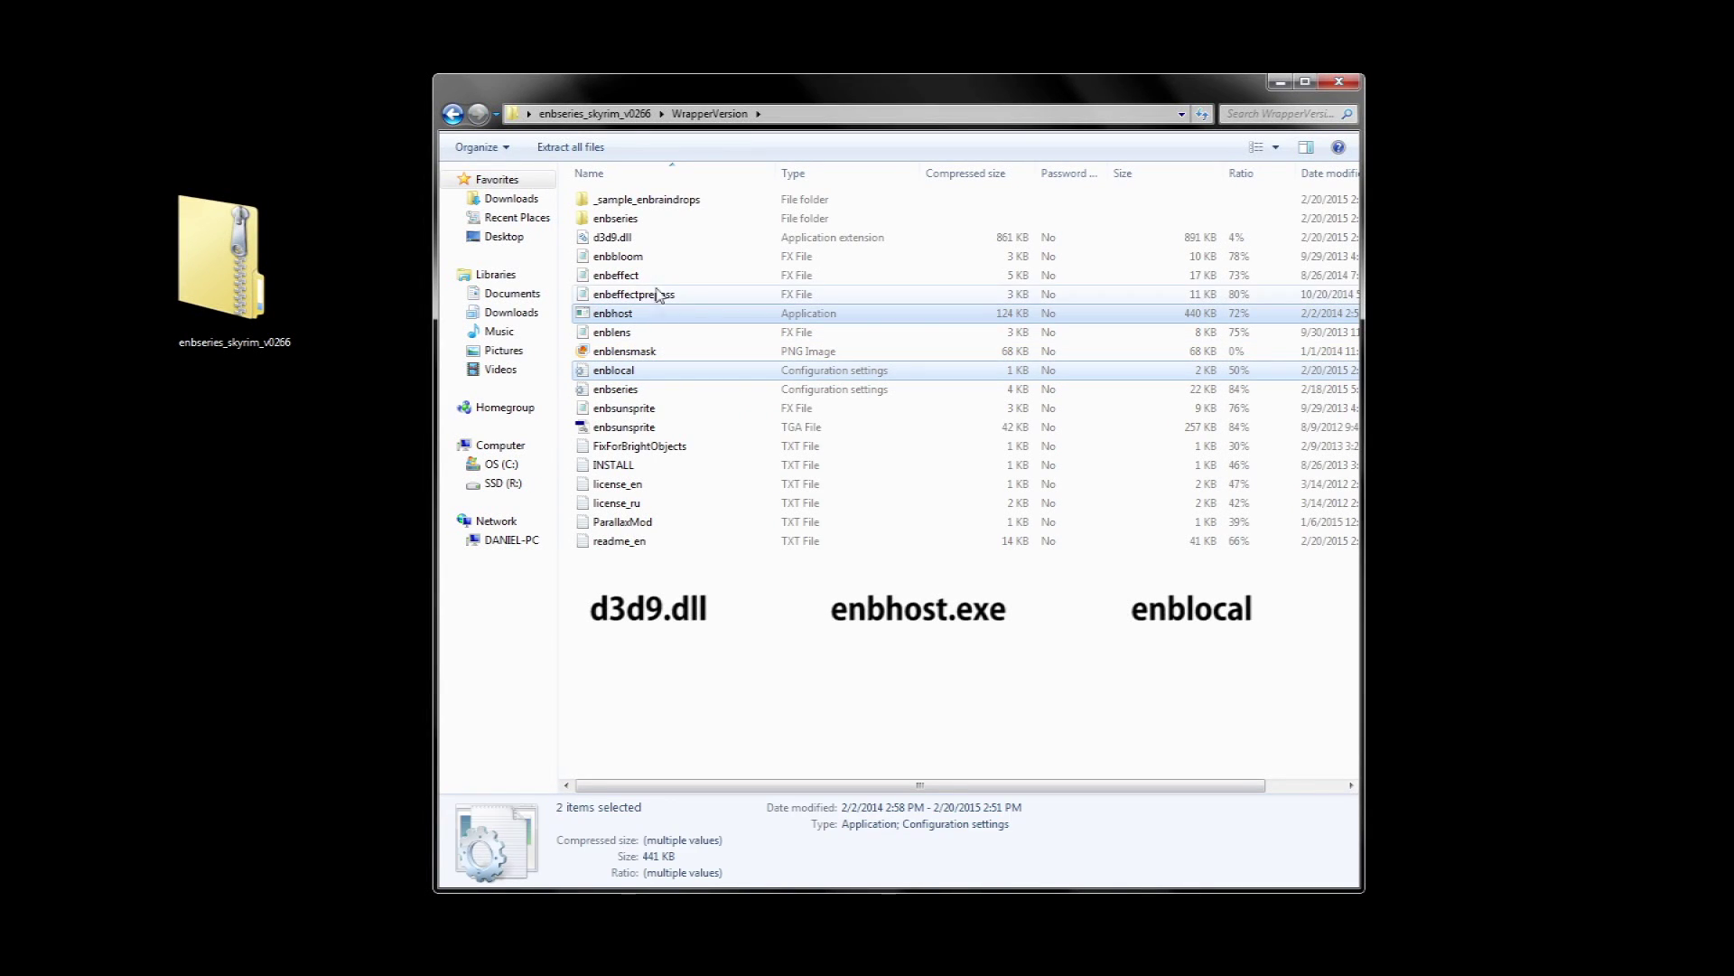
pyautogui.keyDown('ctrl'); pyautogui.click(652, 240); pyautogui.keyUp('ctrl')
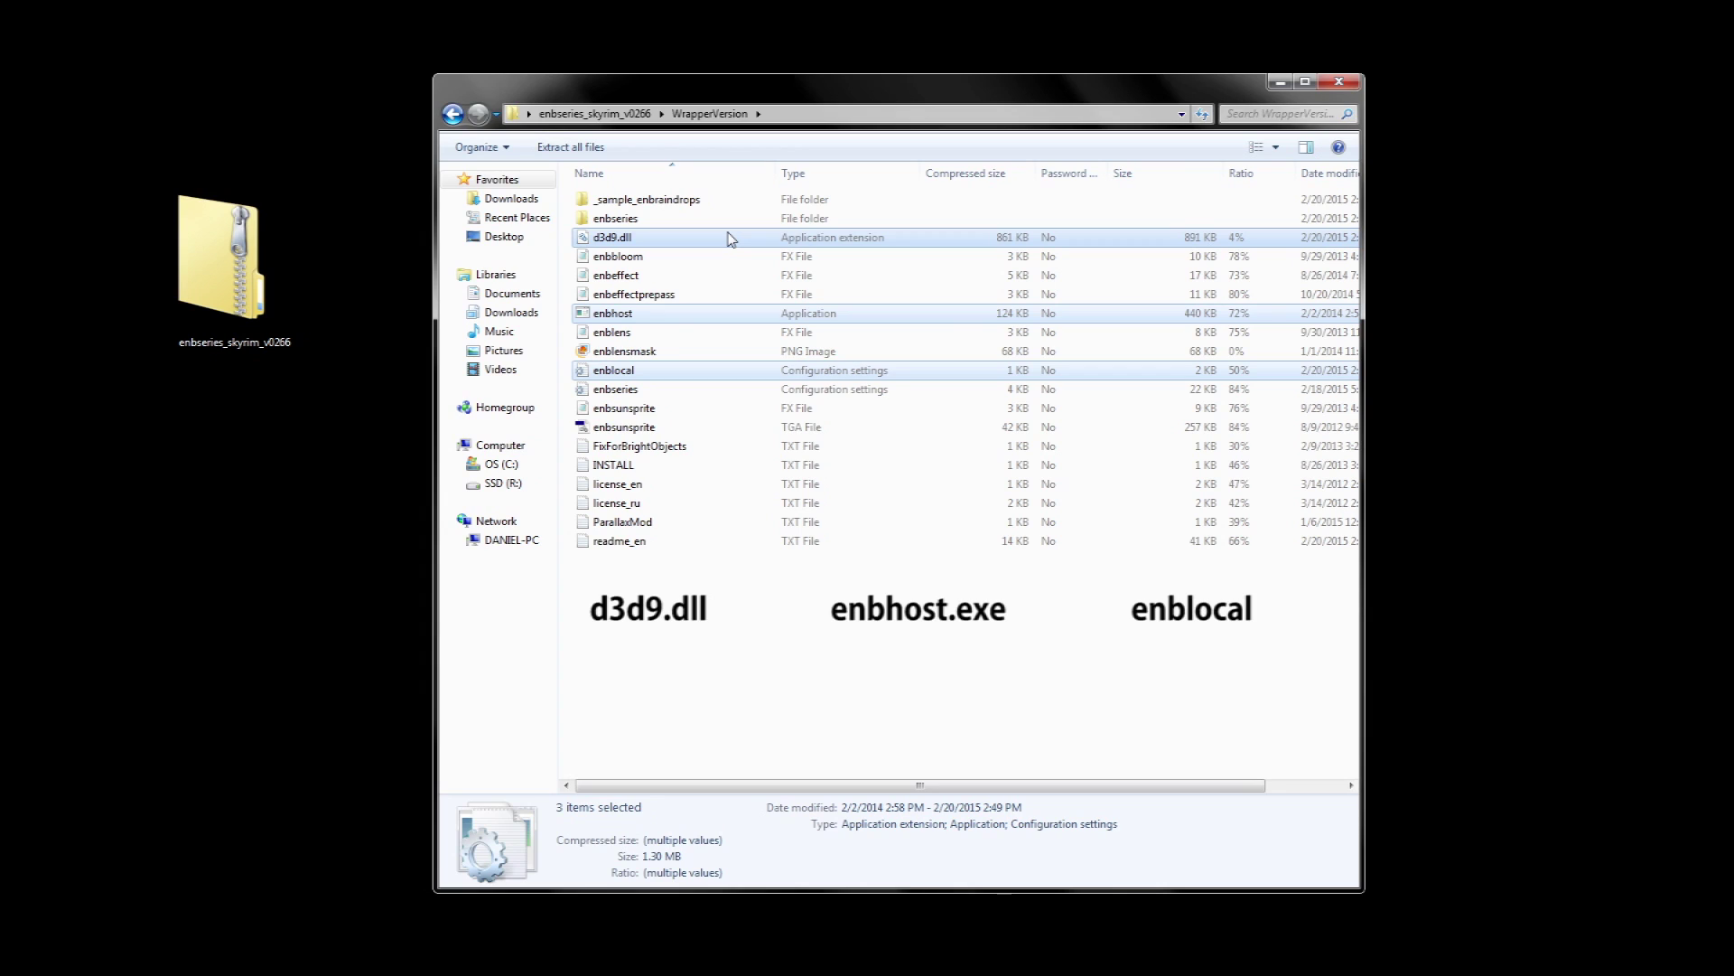
pyautogui.rightClick(734, 240)
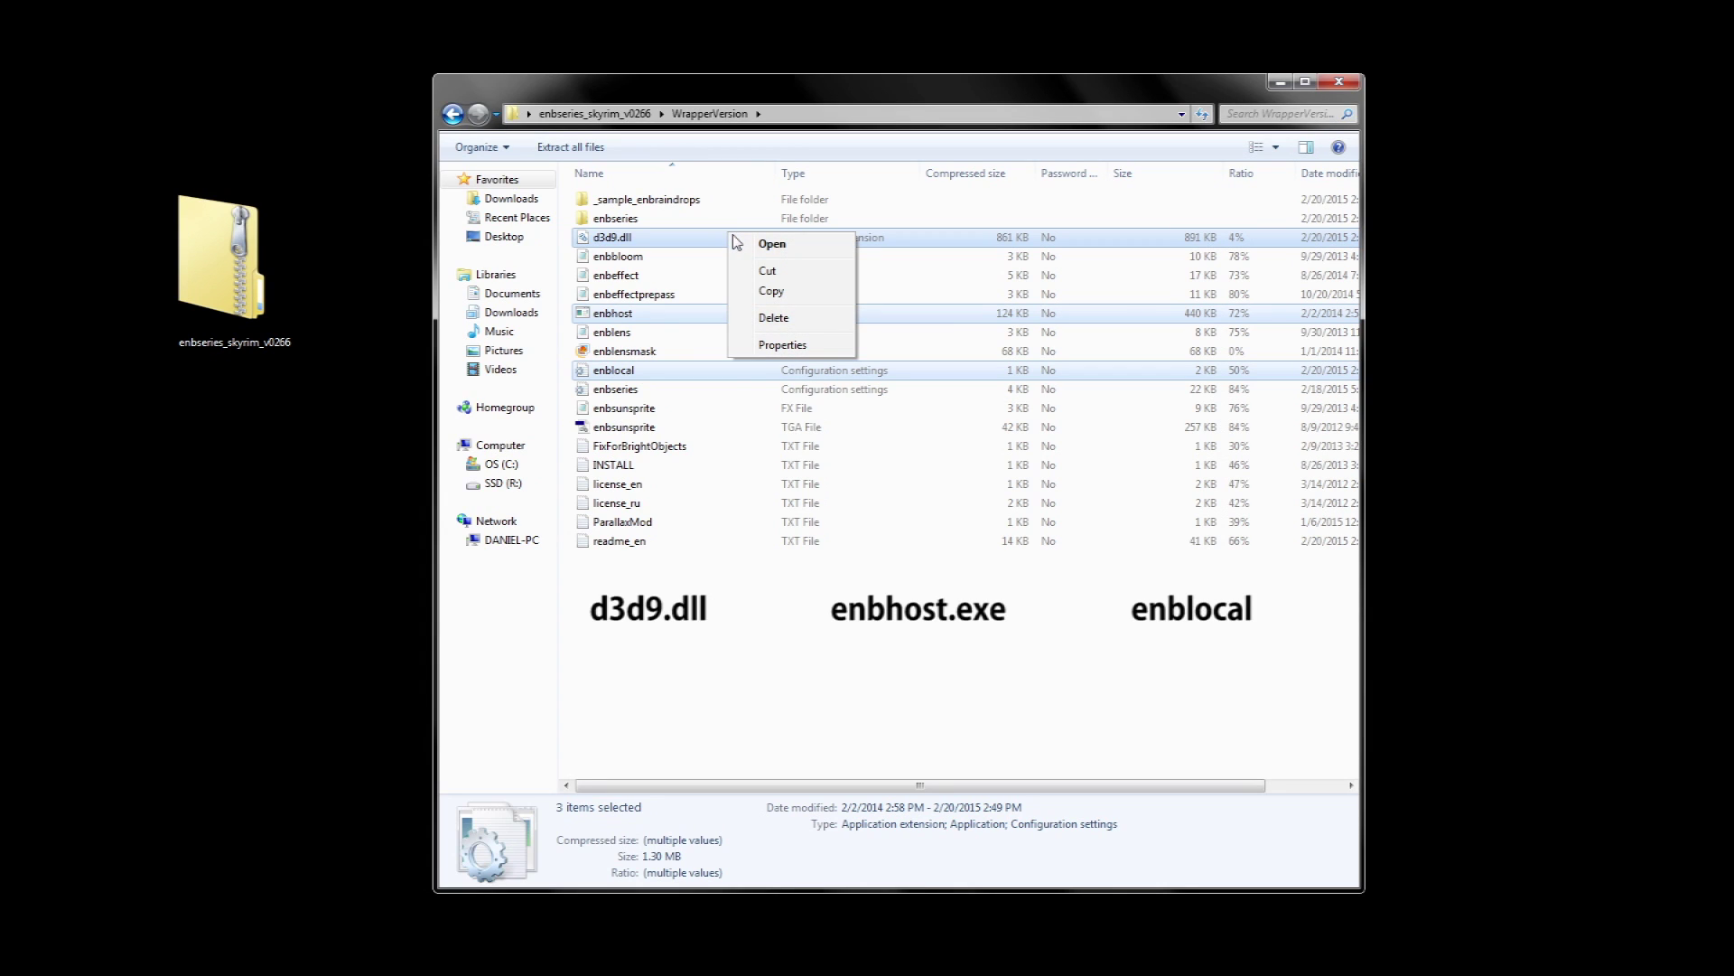
pyautogui.click(817, 291)
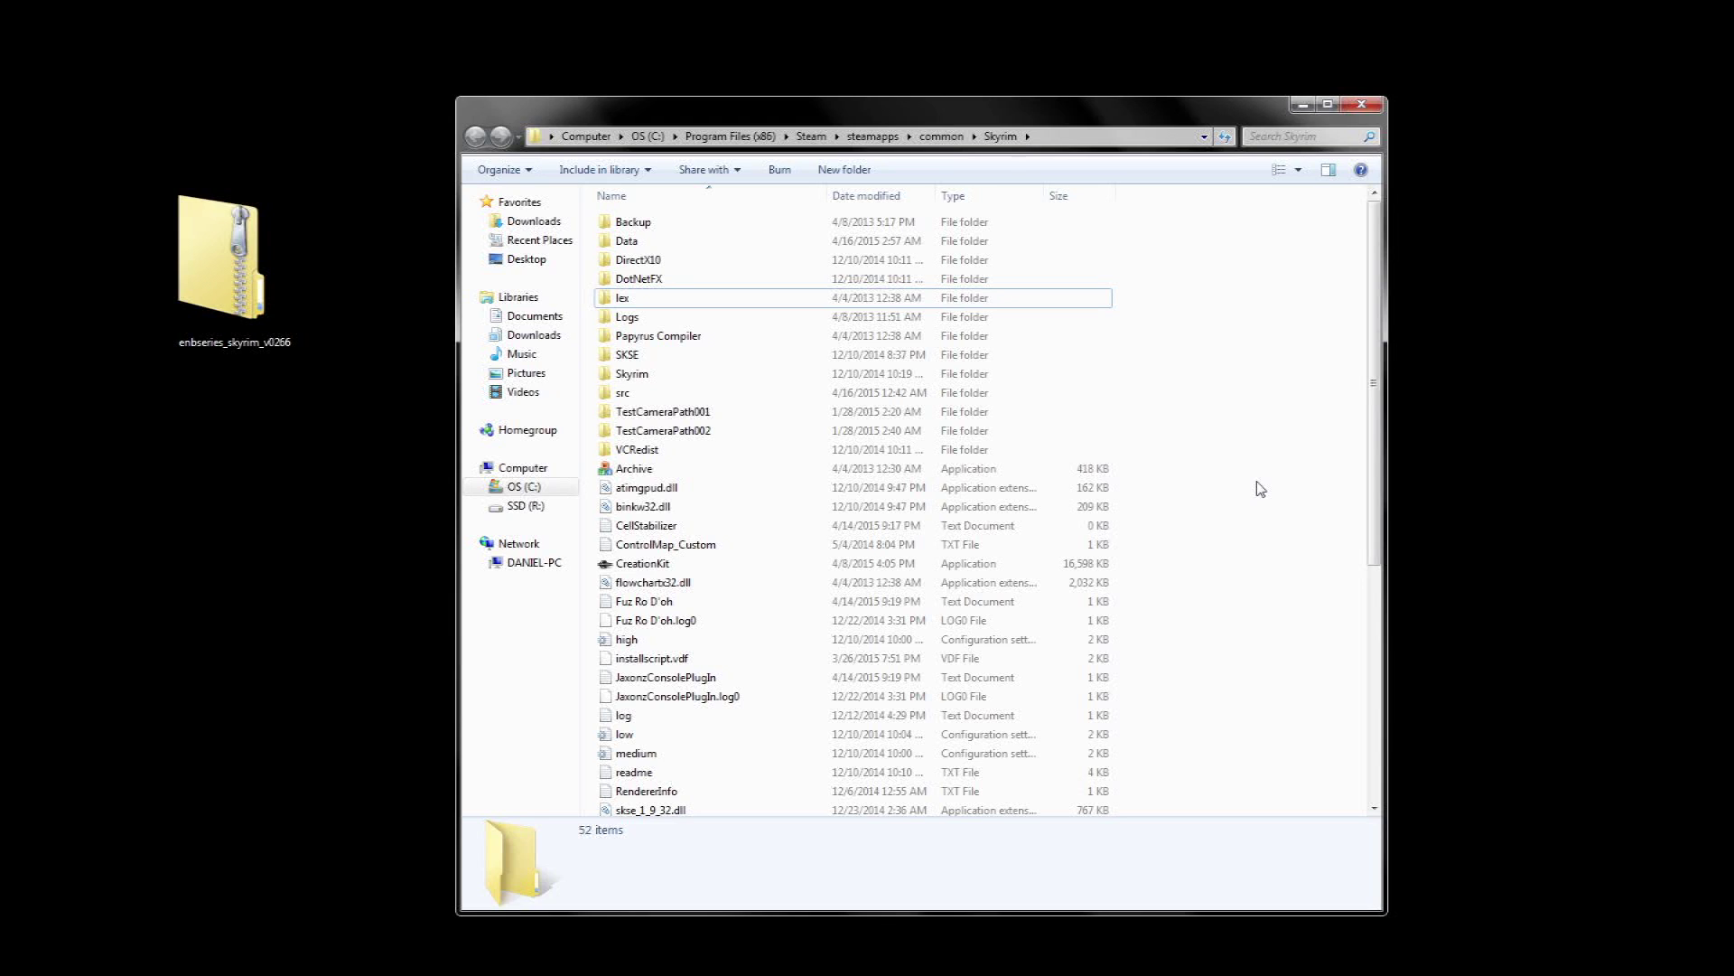
pyautogui.rightClick(1261, 490)
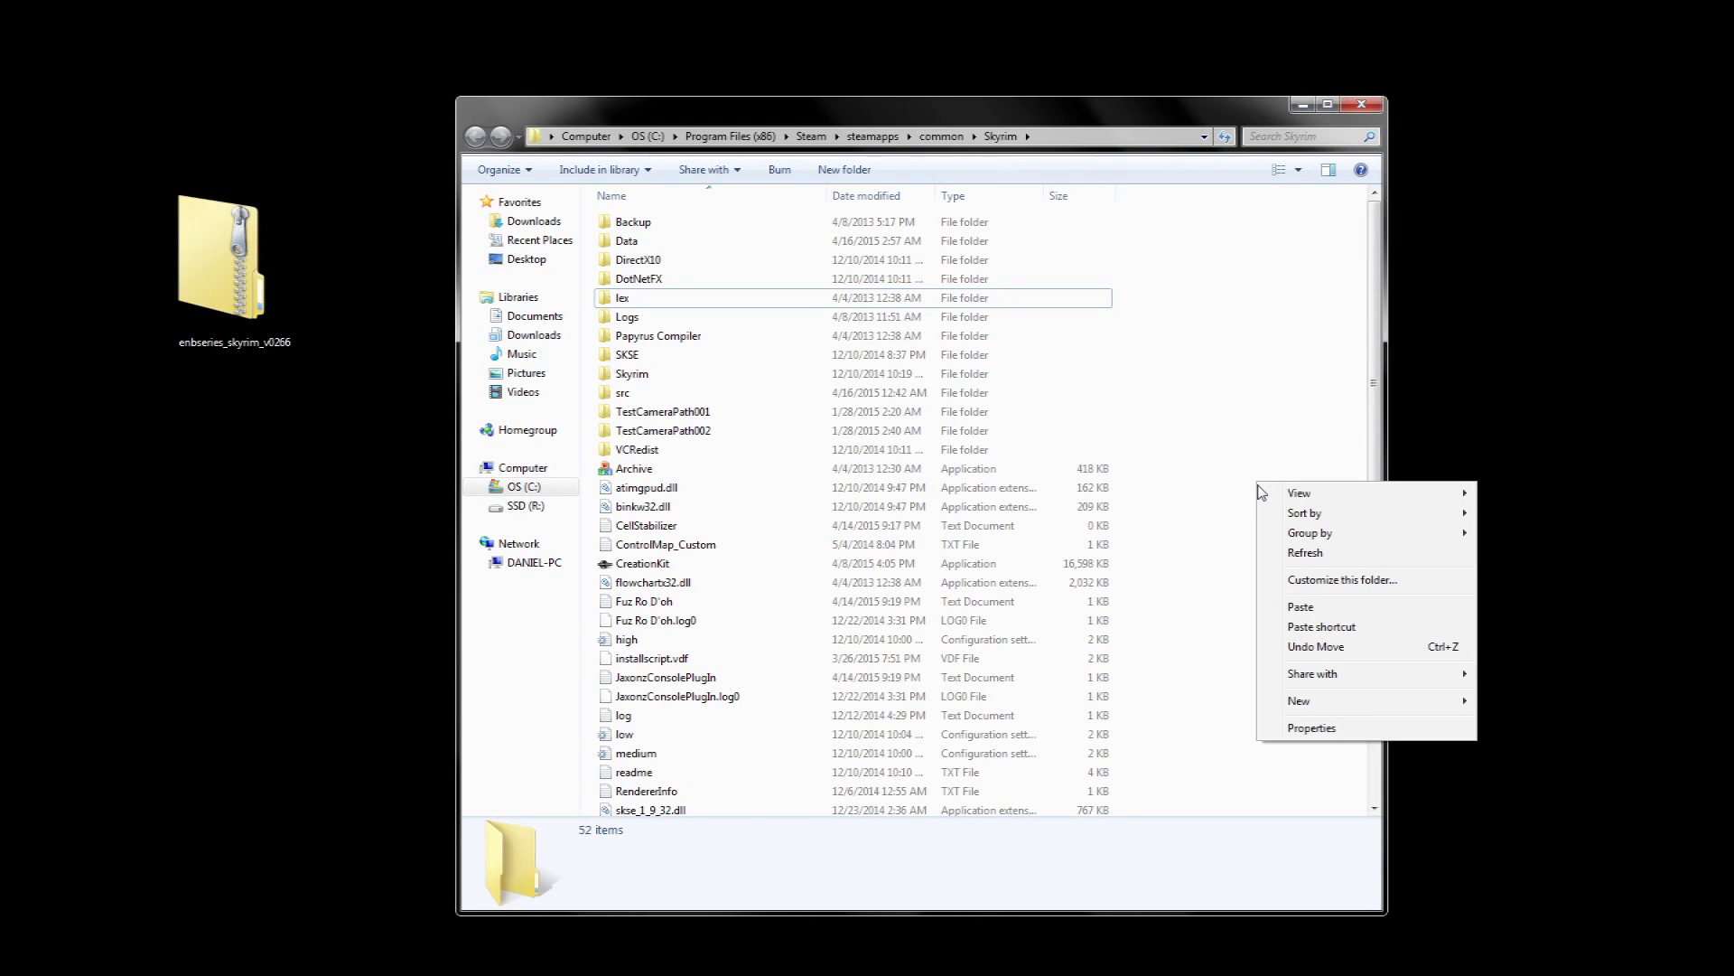
pyautogui.click(1288, 609)
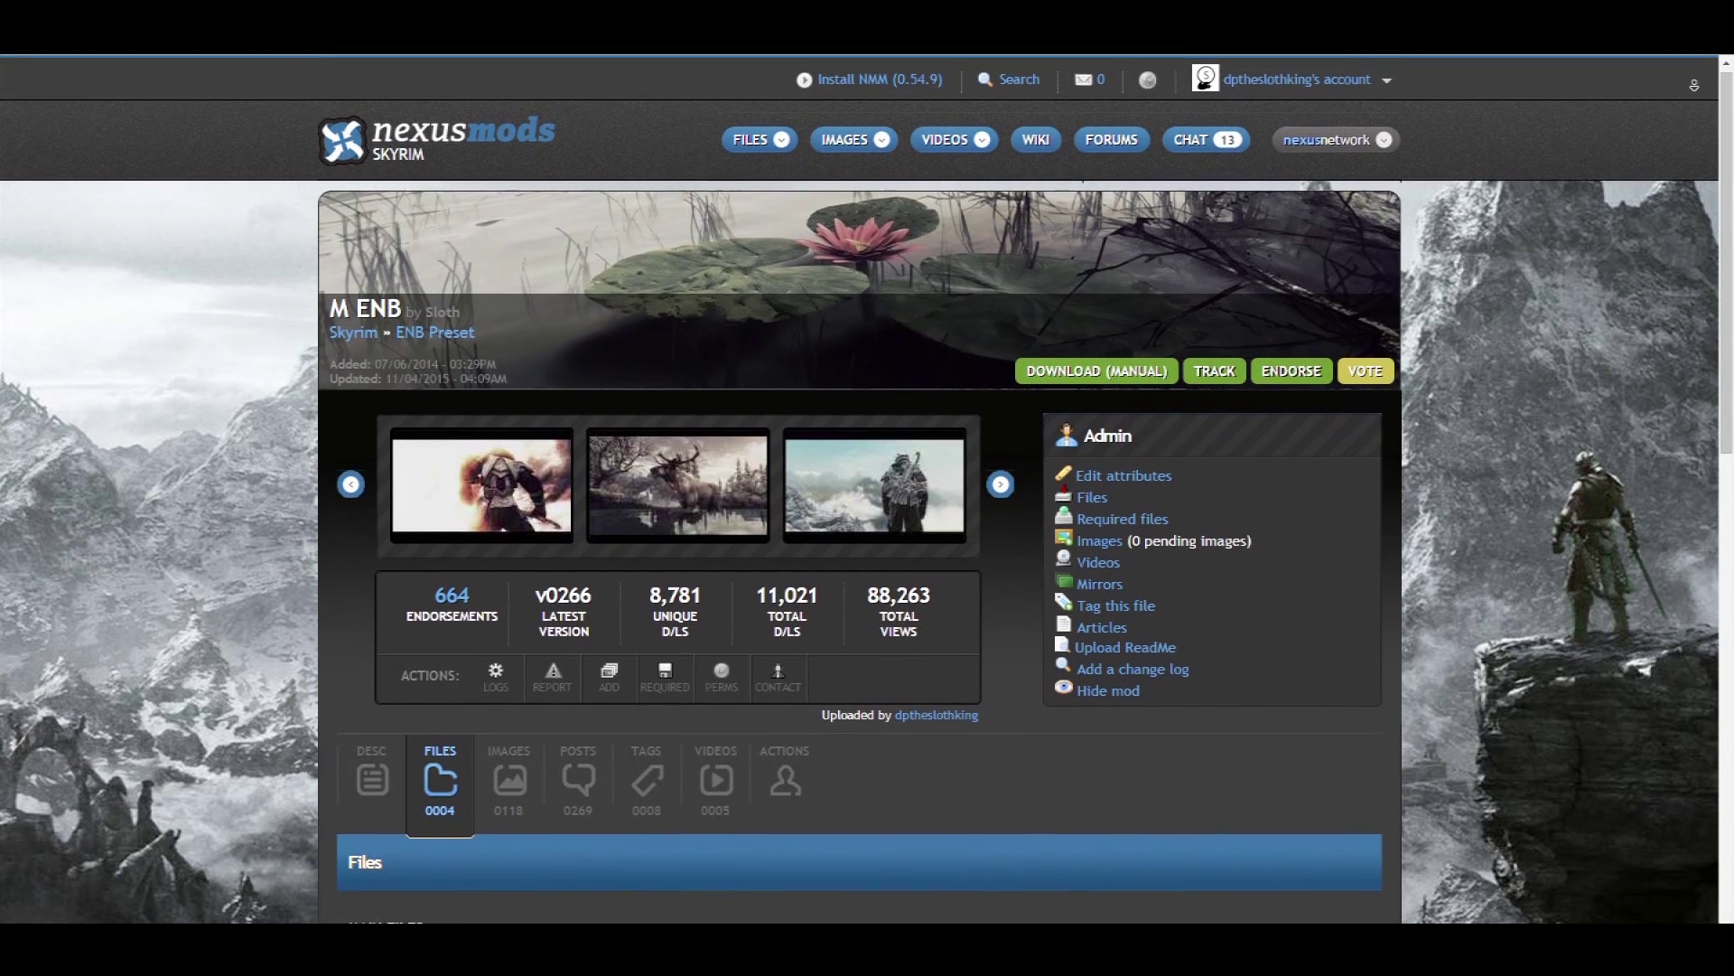
# Step: Examine the main preset options and the optional files offered on the M ENB files page
pyautogui.scroll(-1, 858, 488)
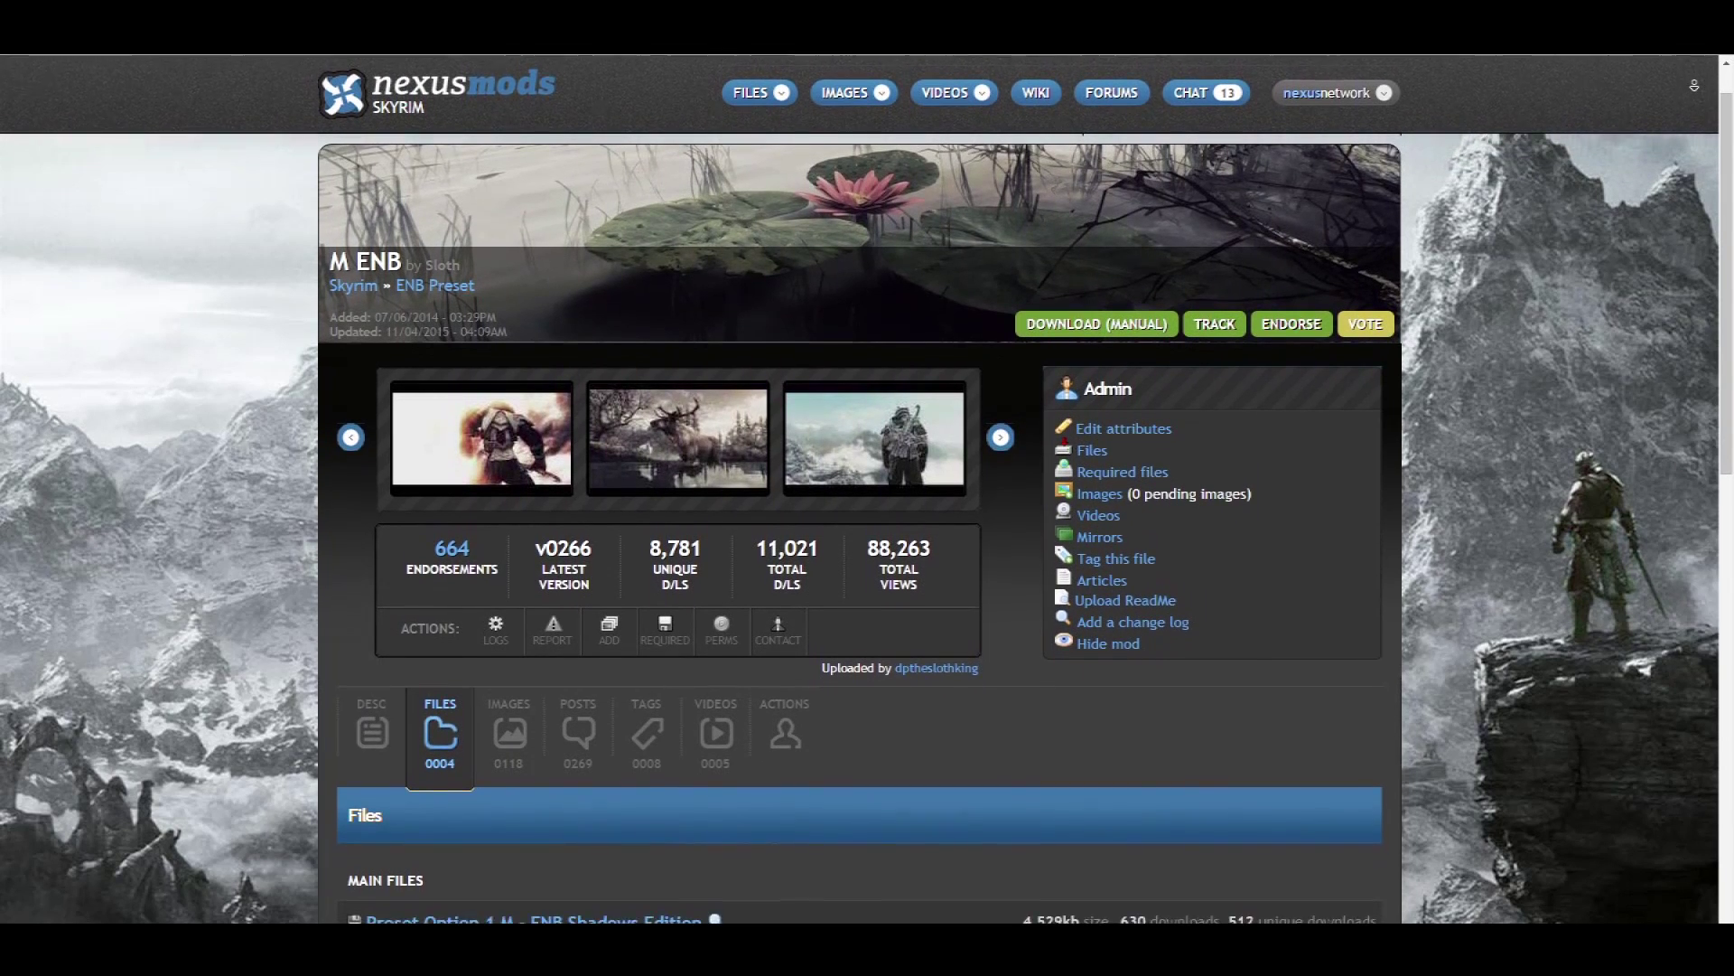
pyautogui.scroll(-1, 858, 488)
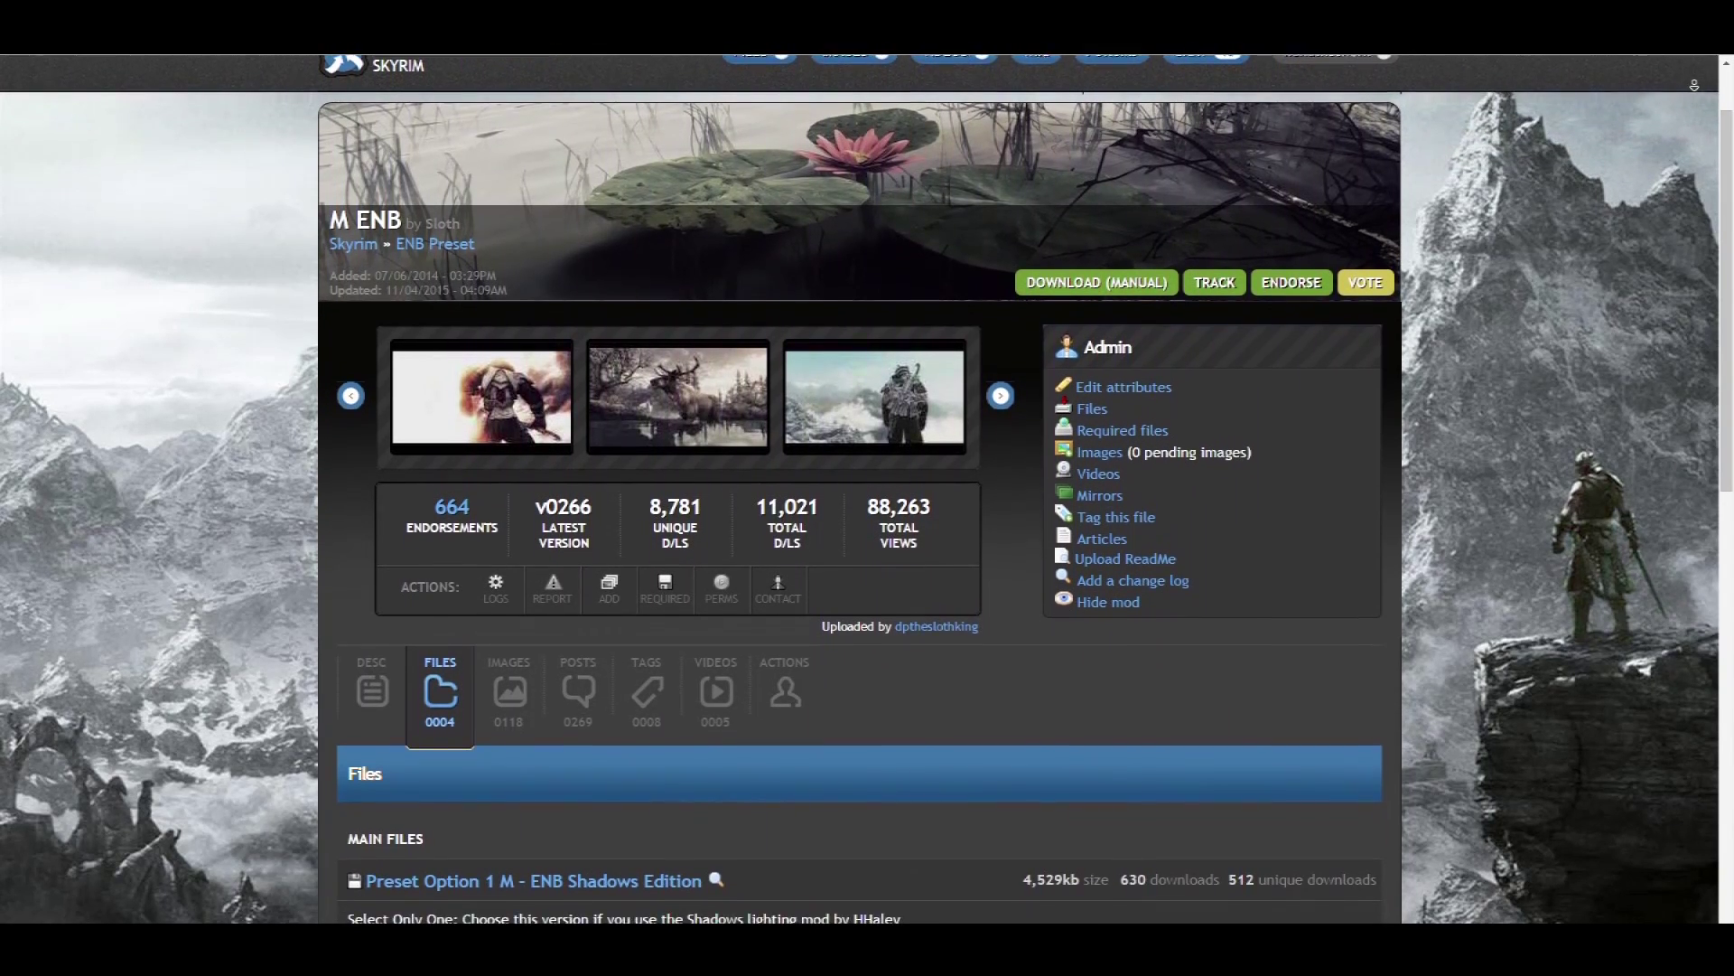
pyautogui.scroll(-1, 858, 487)
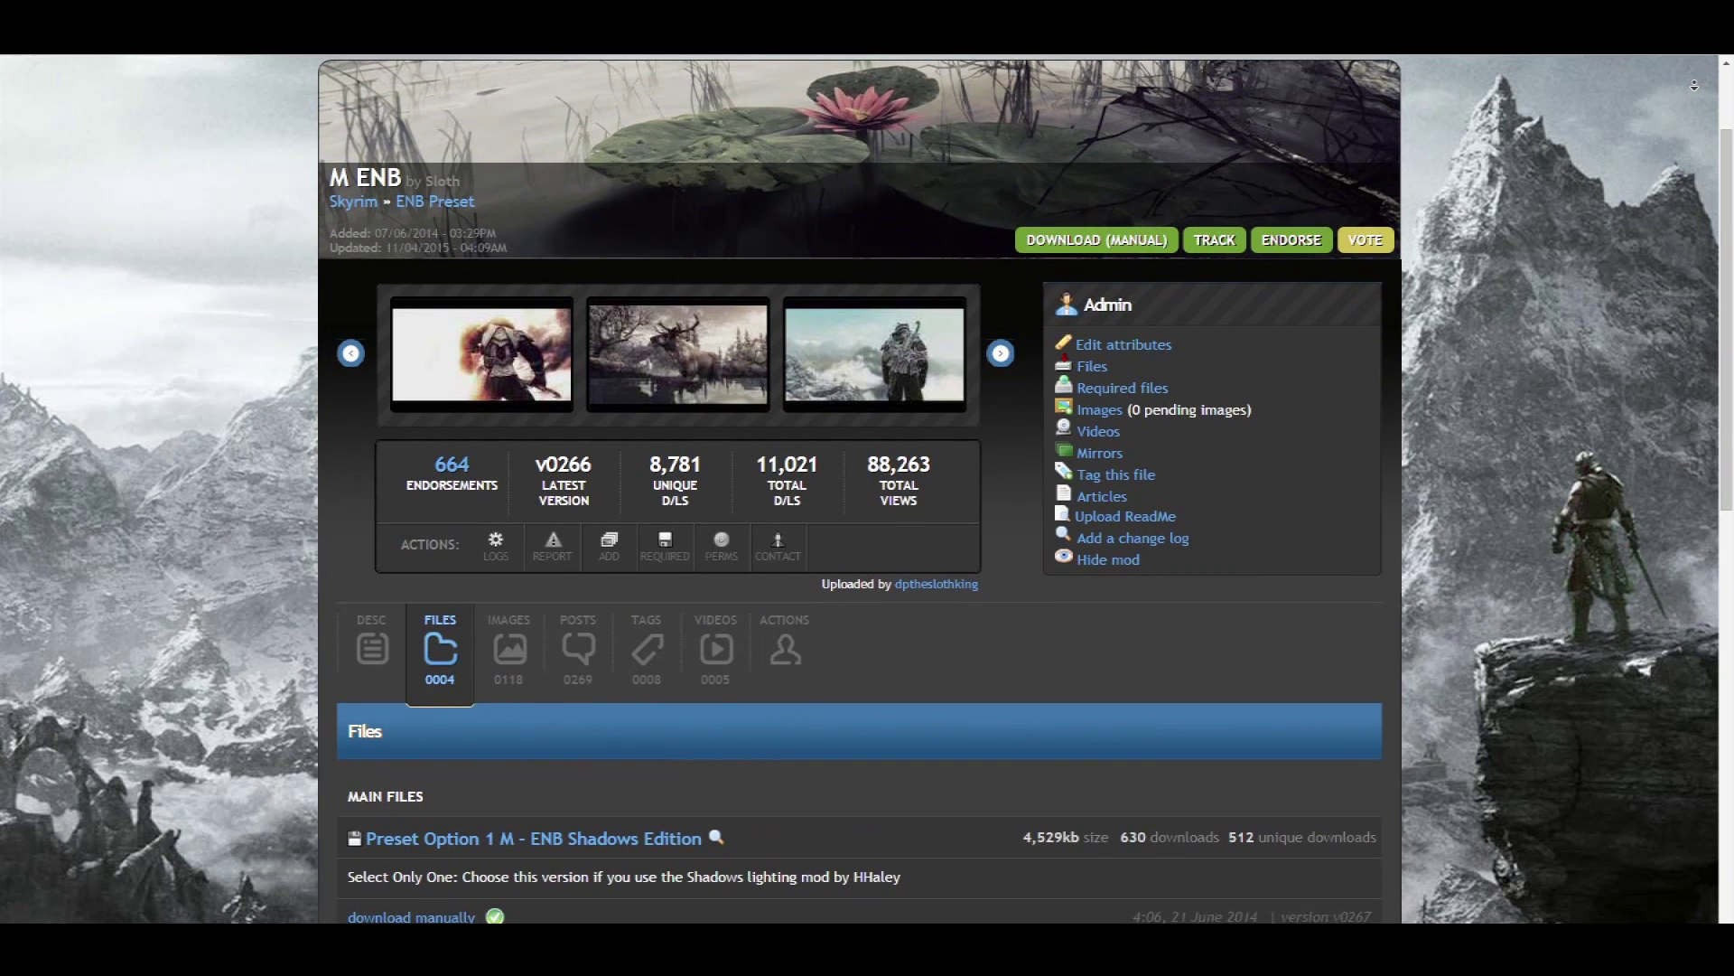
pyautogui.scroll(-1, 858, 488)
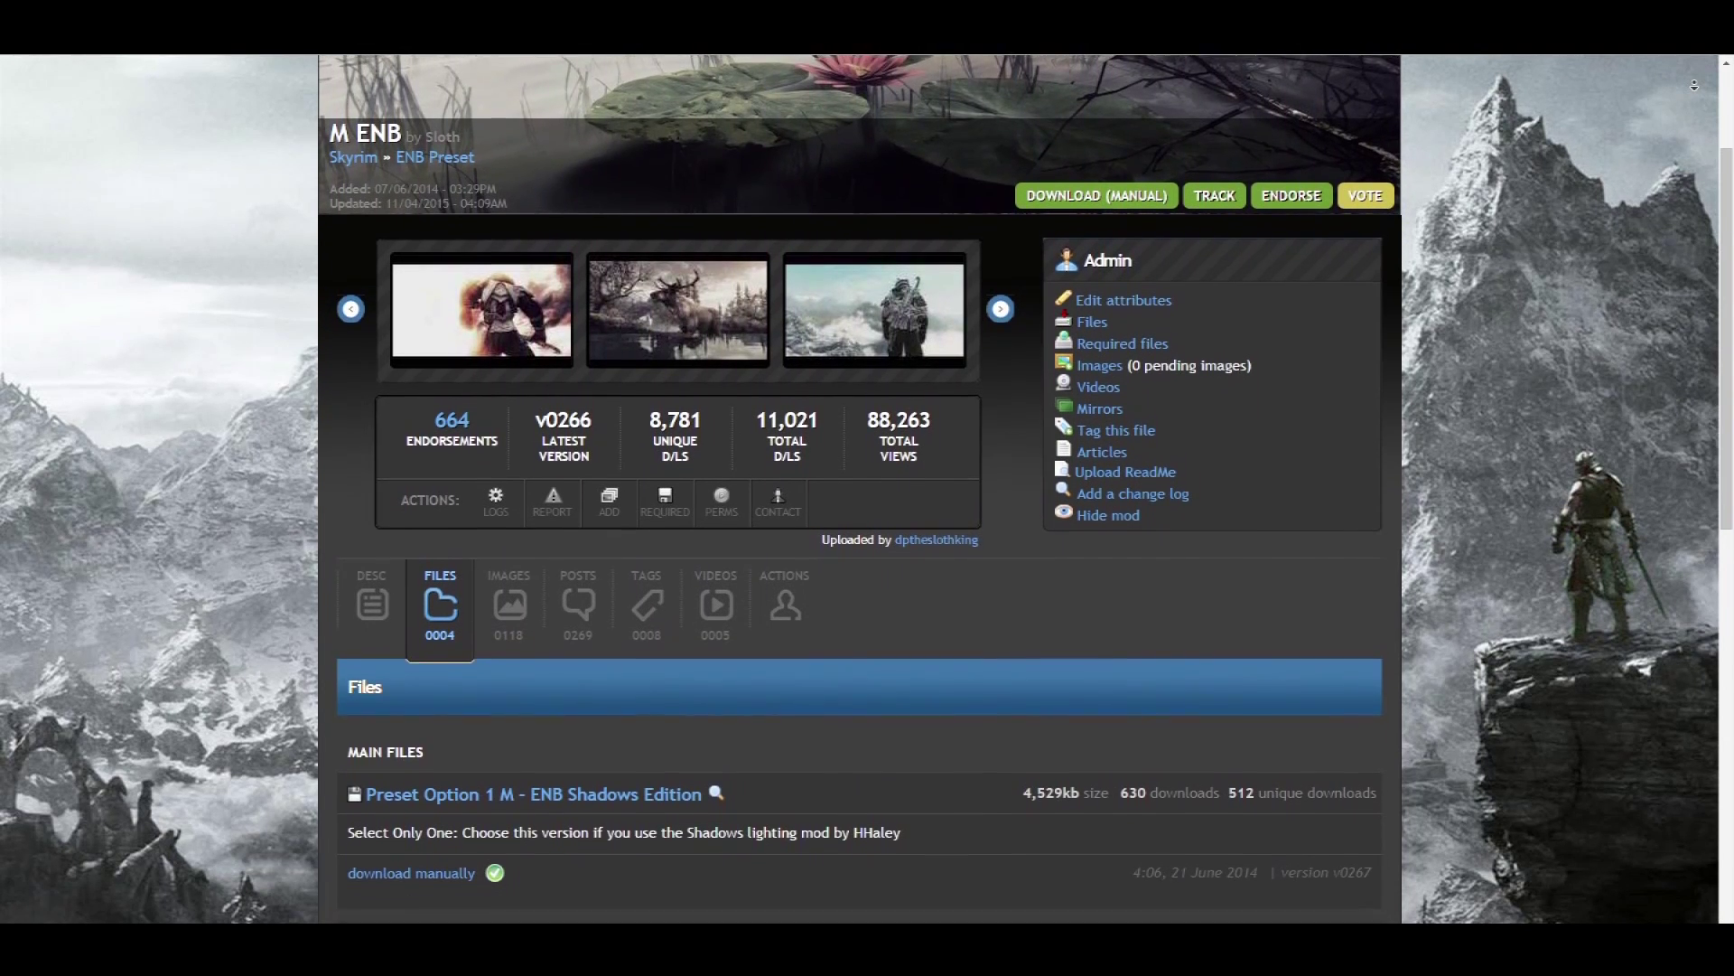
pyautogui.scroll(-1, 1695, 85)
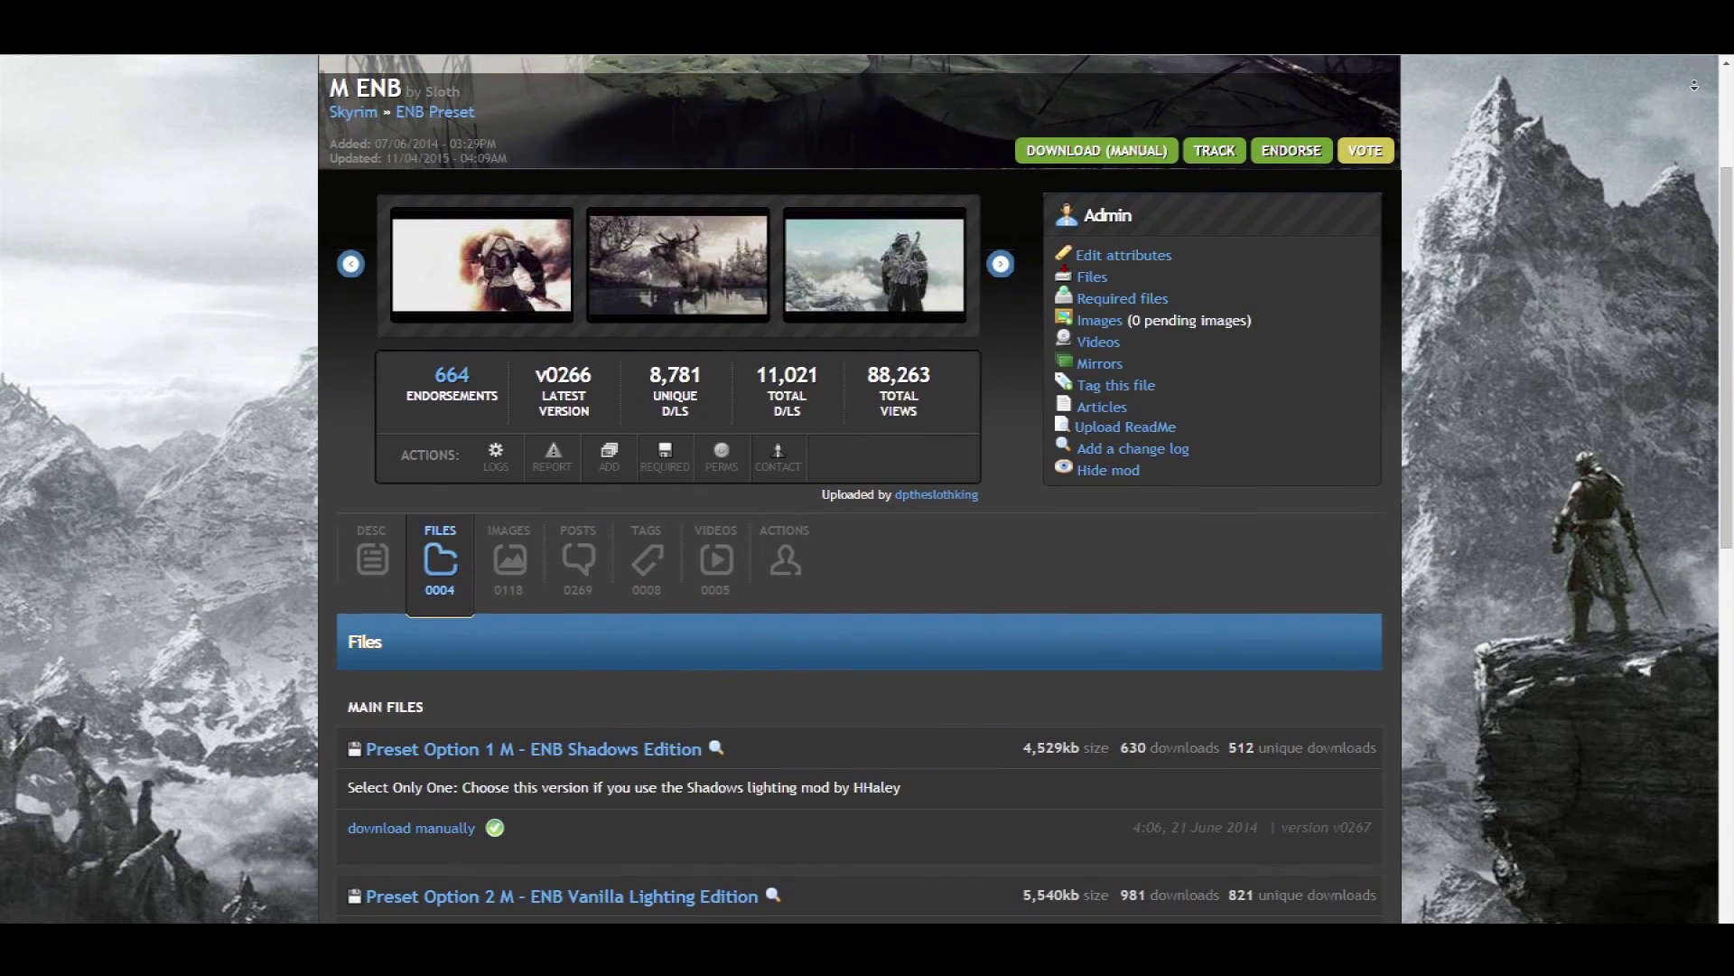
pyautogui.scroll(-1, 1694, 85)
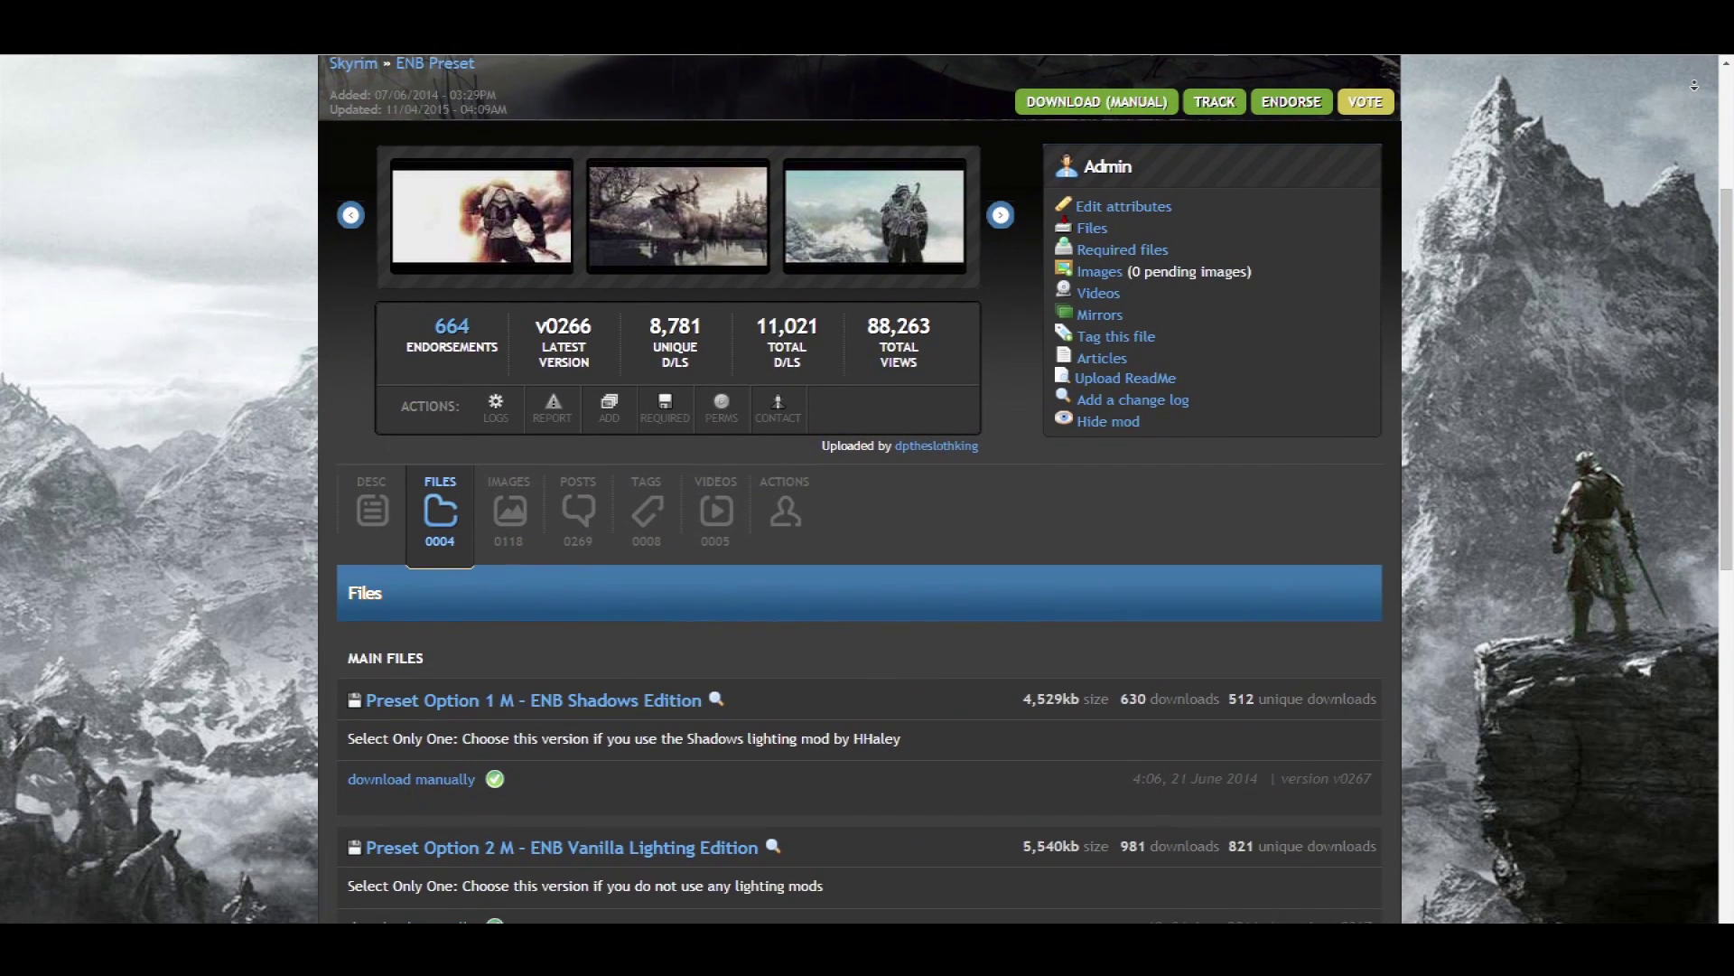
pyautogui.scroll(-1, 1695, 85)
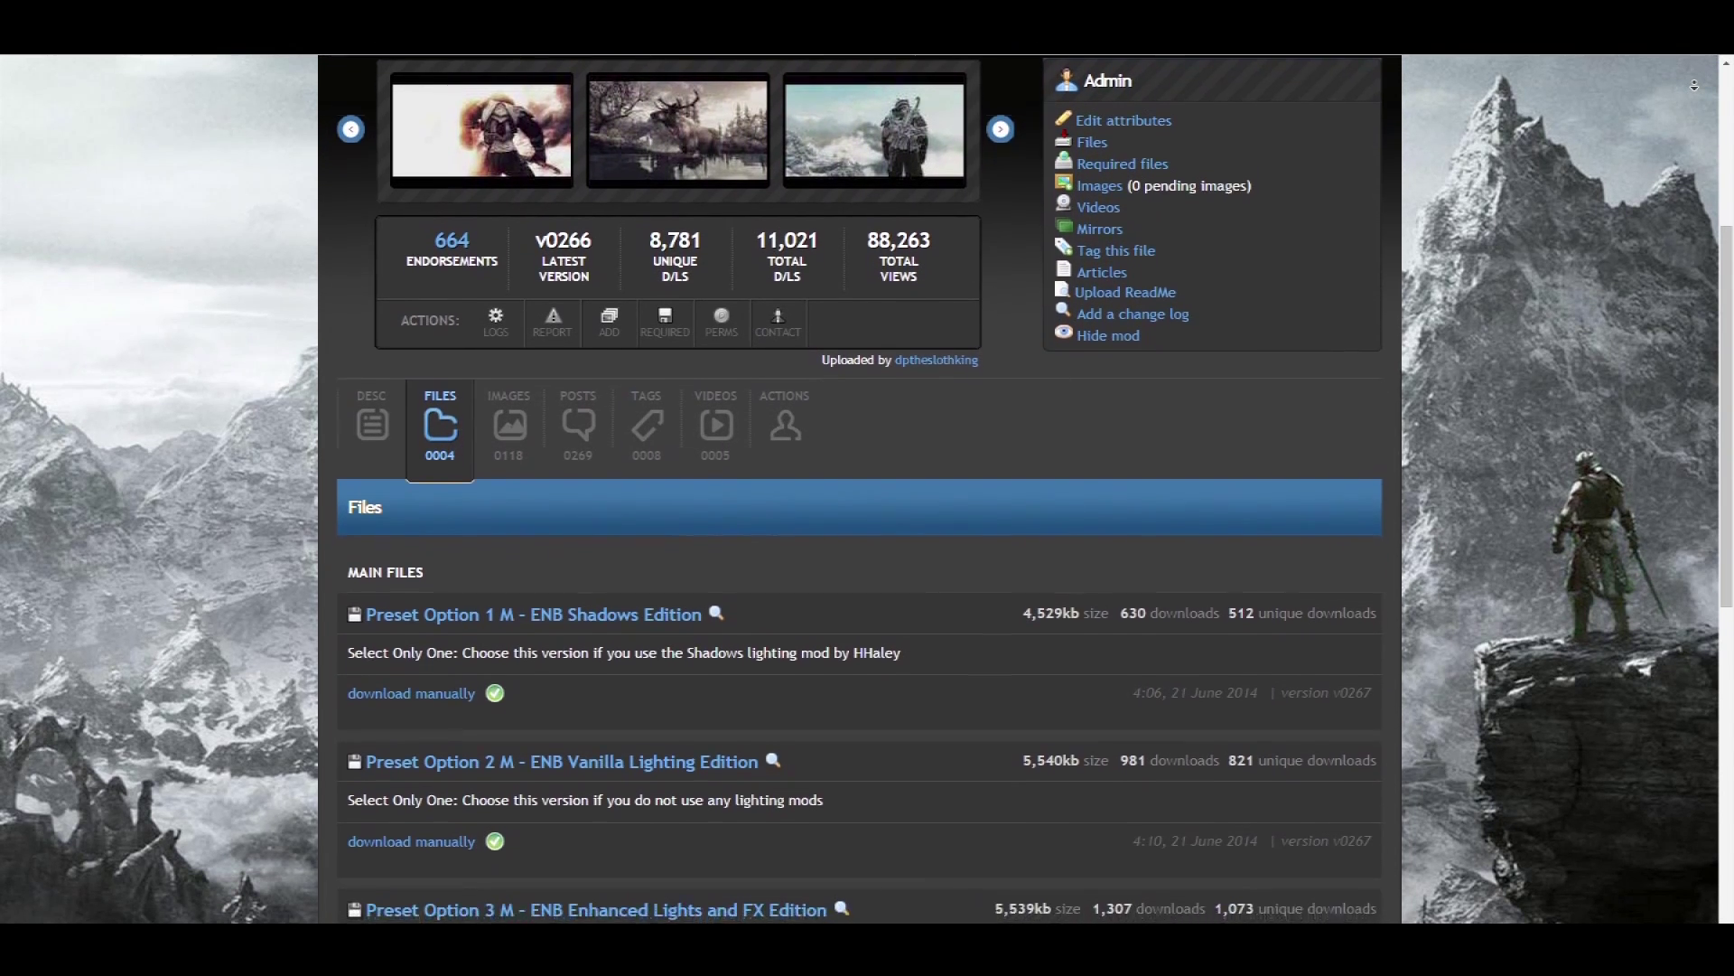
pyautogui.scroll(-1, 1694, 85)
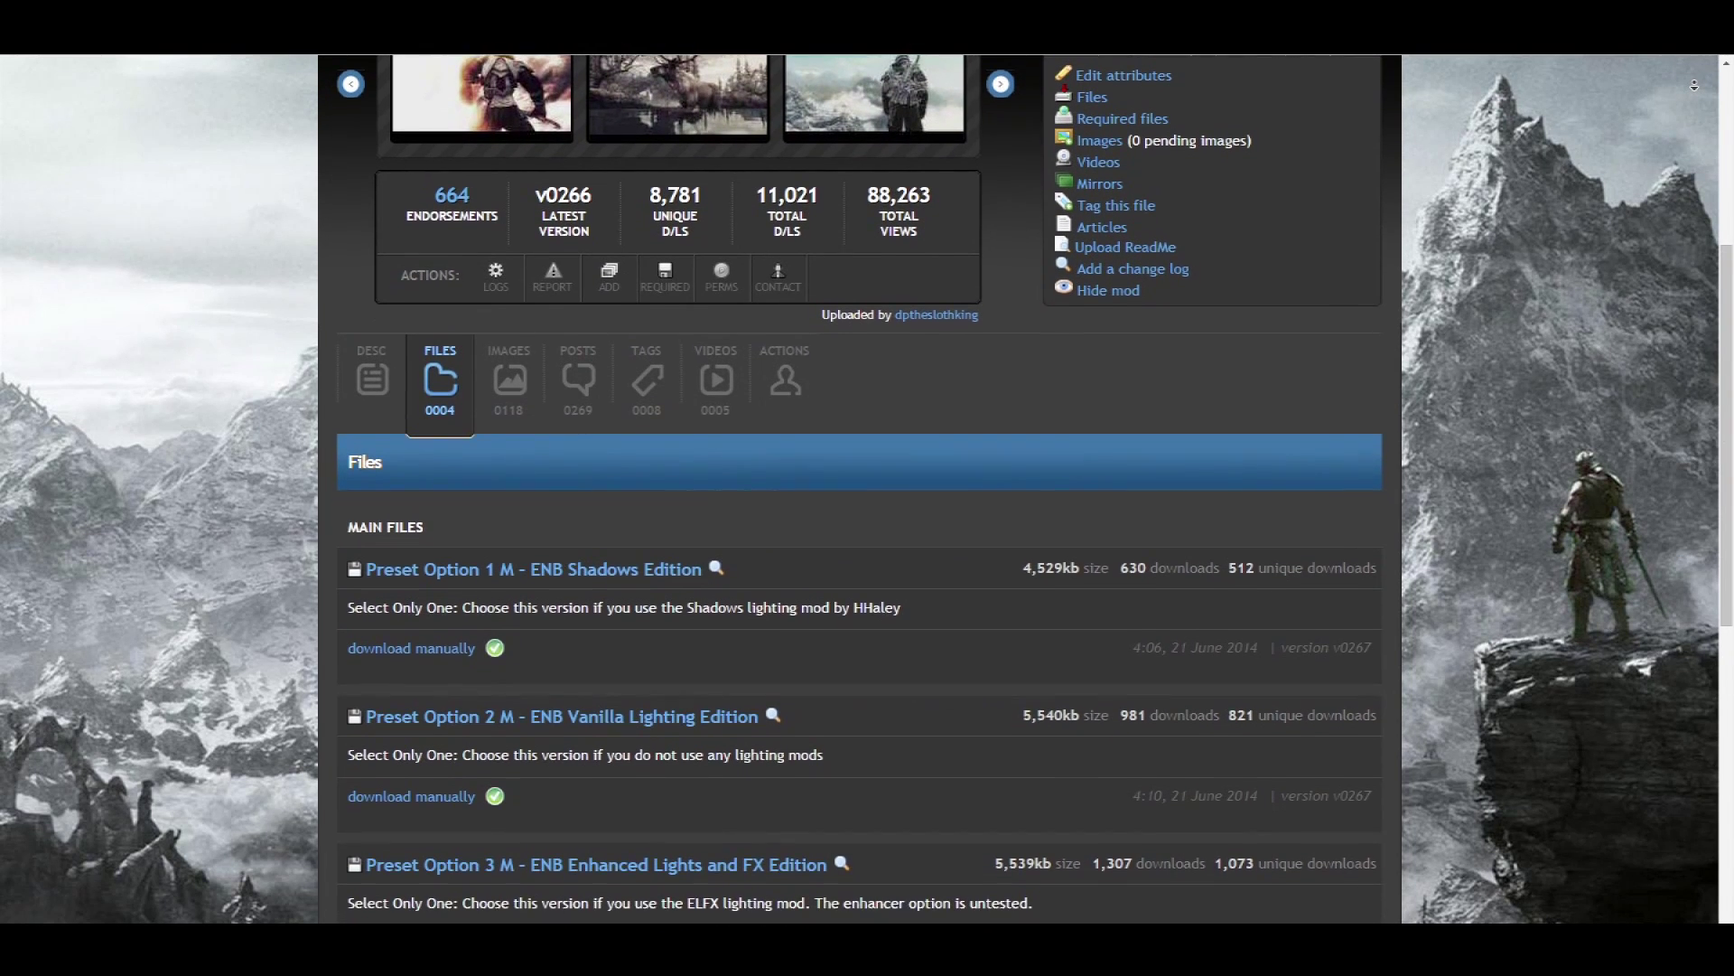
pyautogui.scroll(-1, 1695, 85)
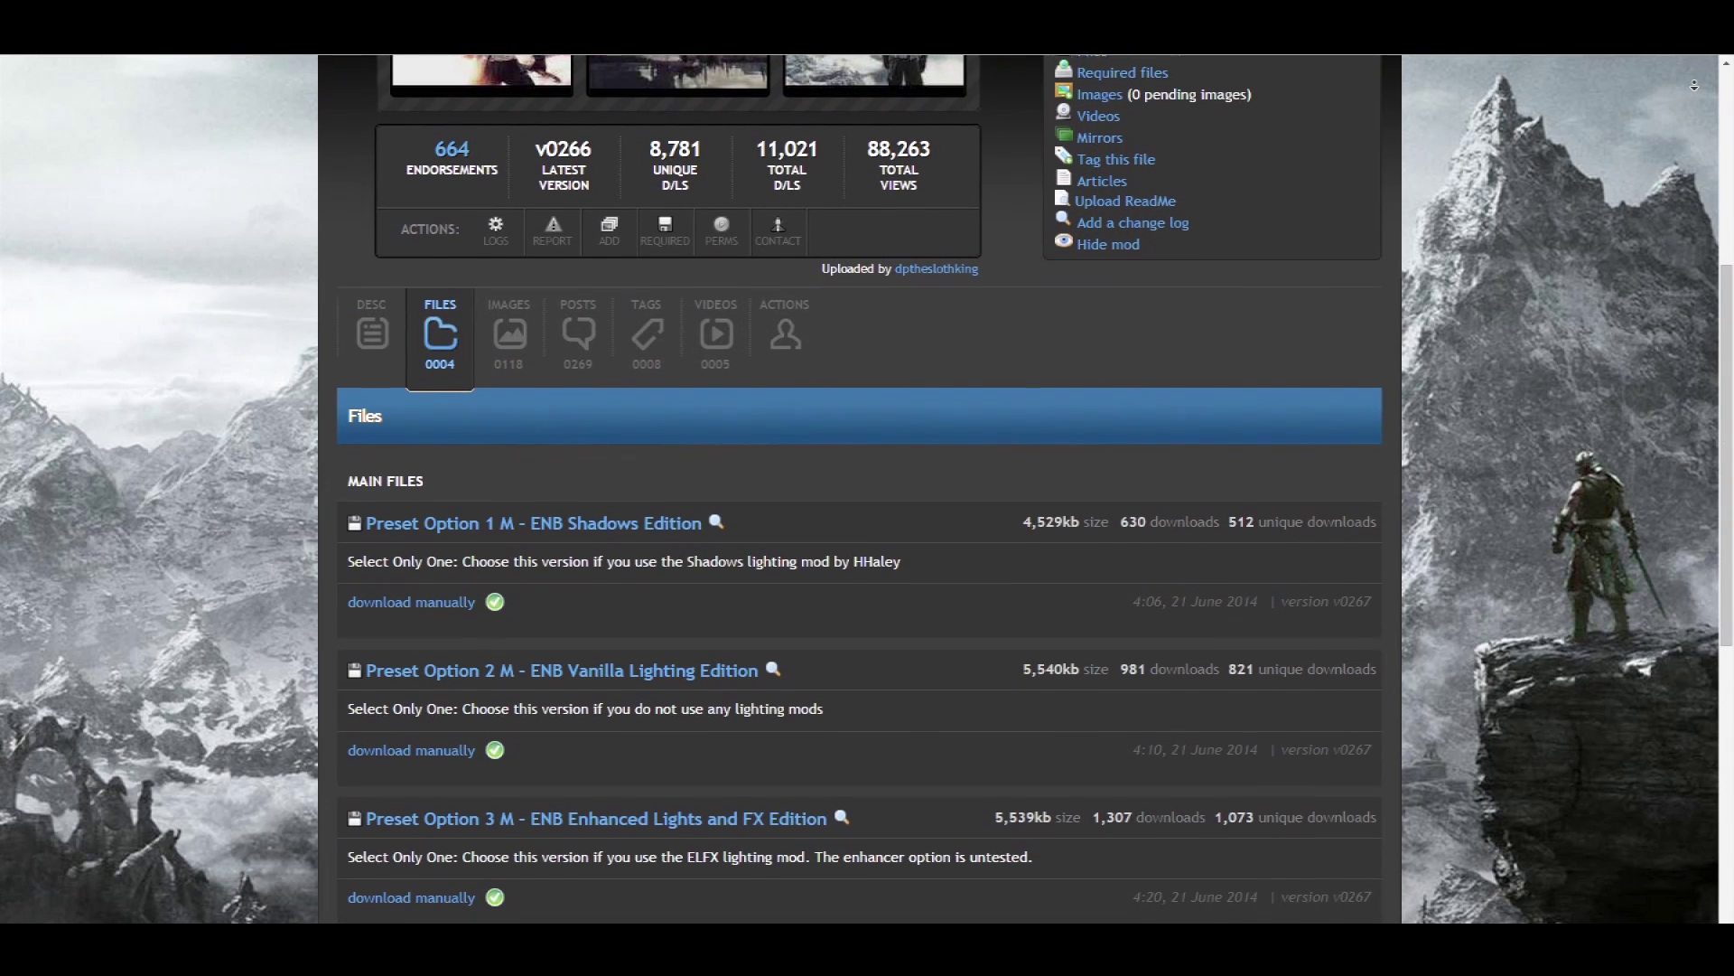
pyautogui.scroll(-1, 1694, 85)
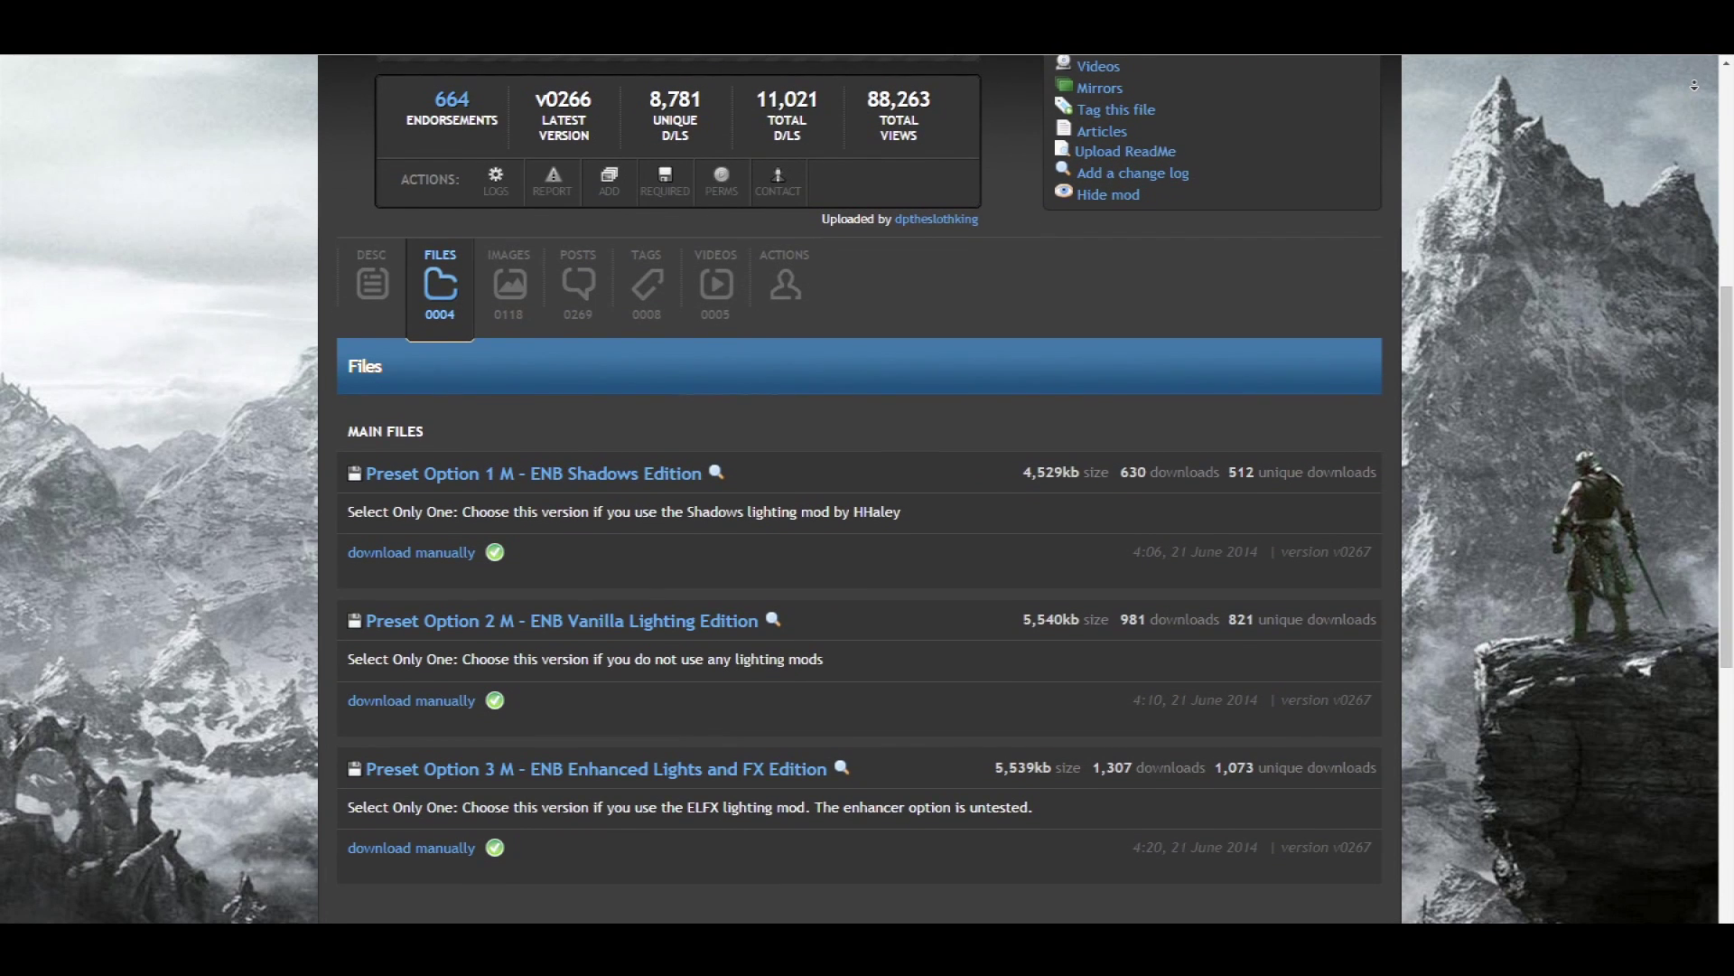
pyautogui.scroll(-1, 1695, 85)
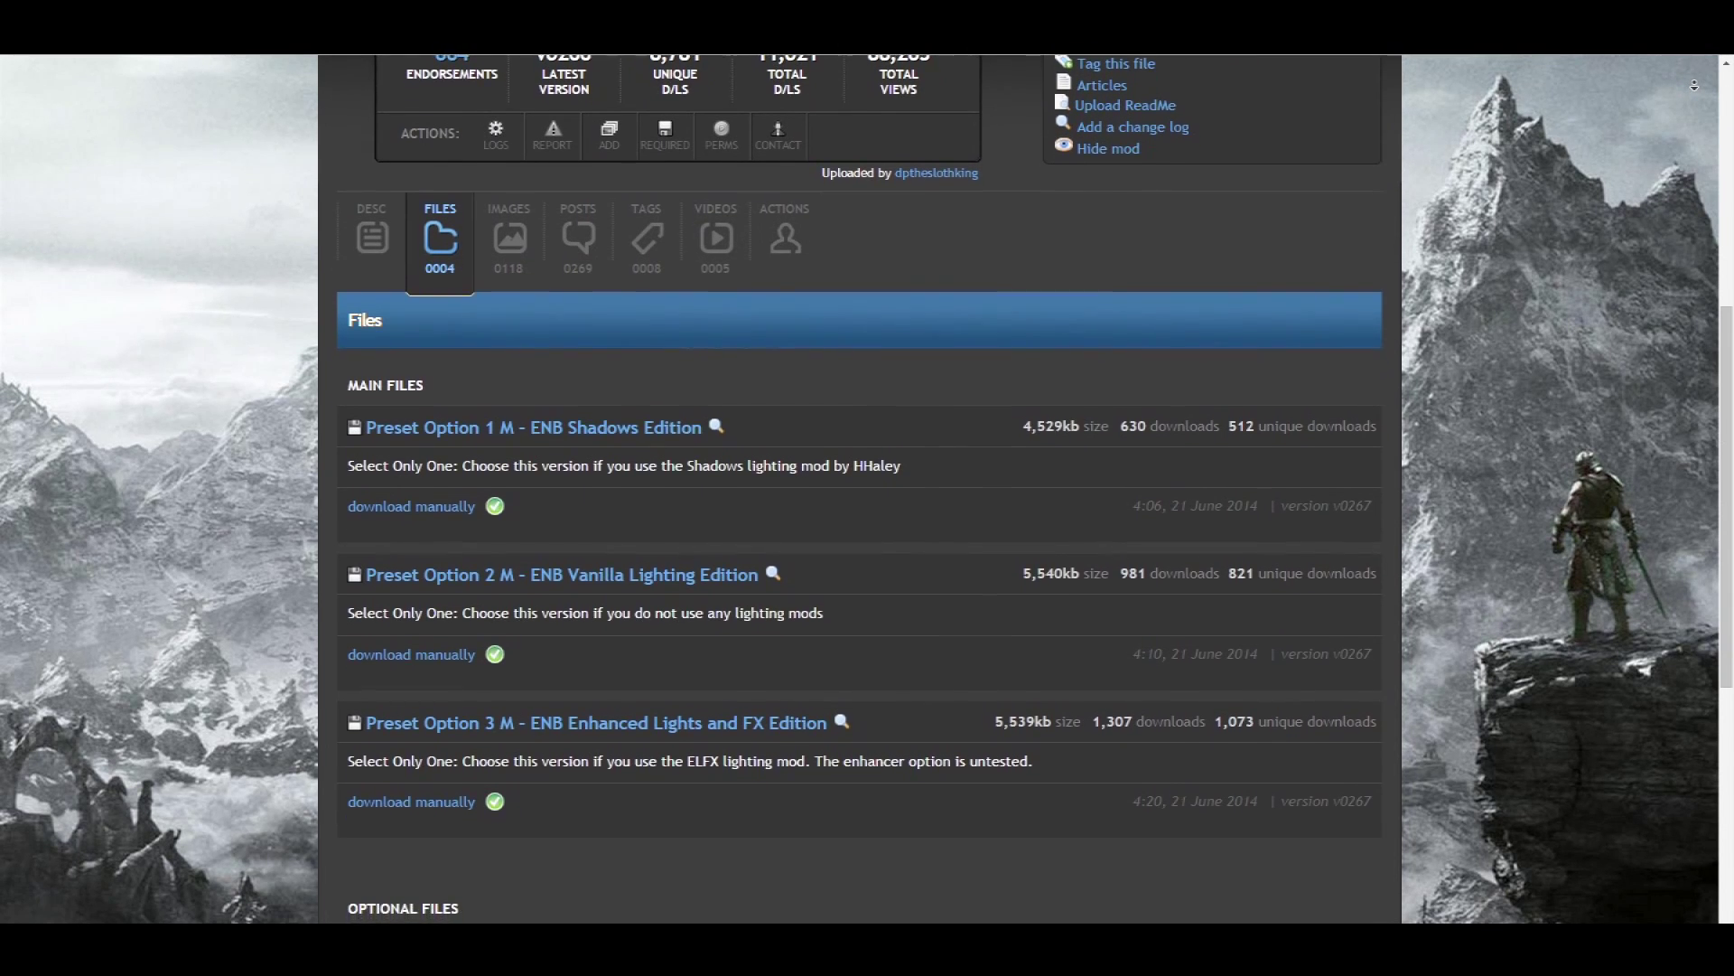
pyautogui.scroll(-1, 1694, 85)
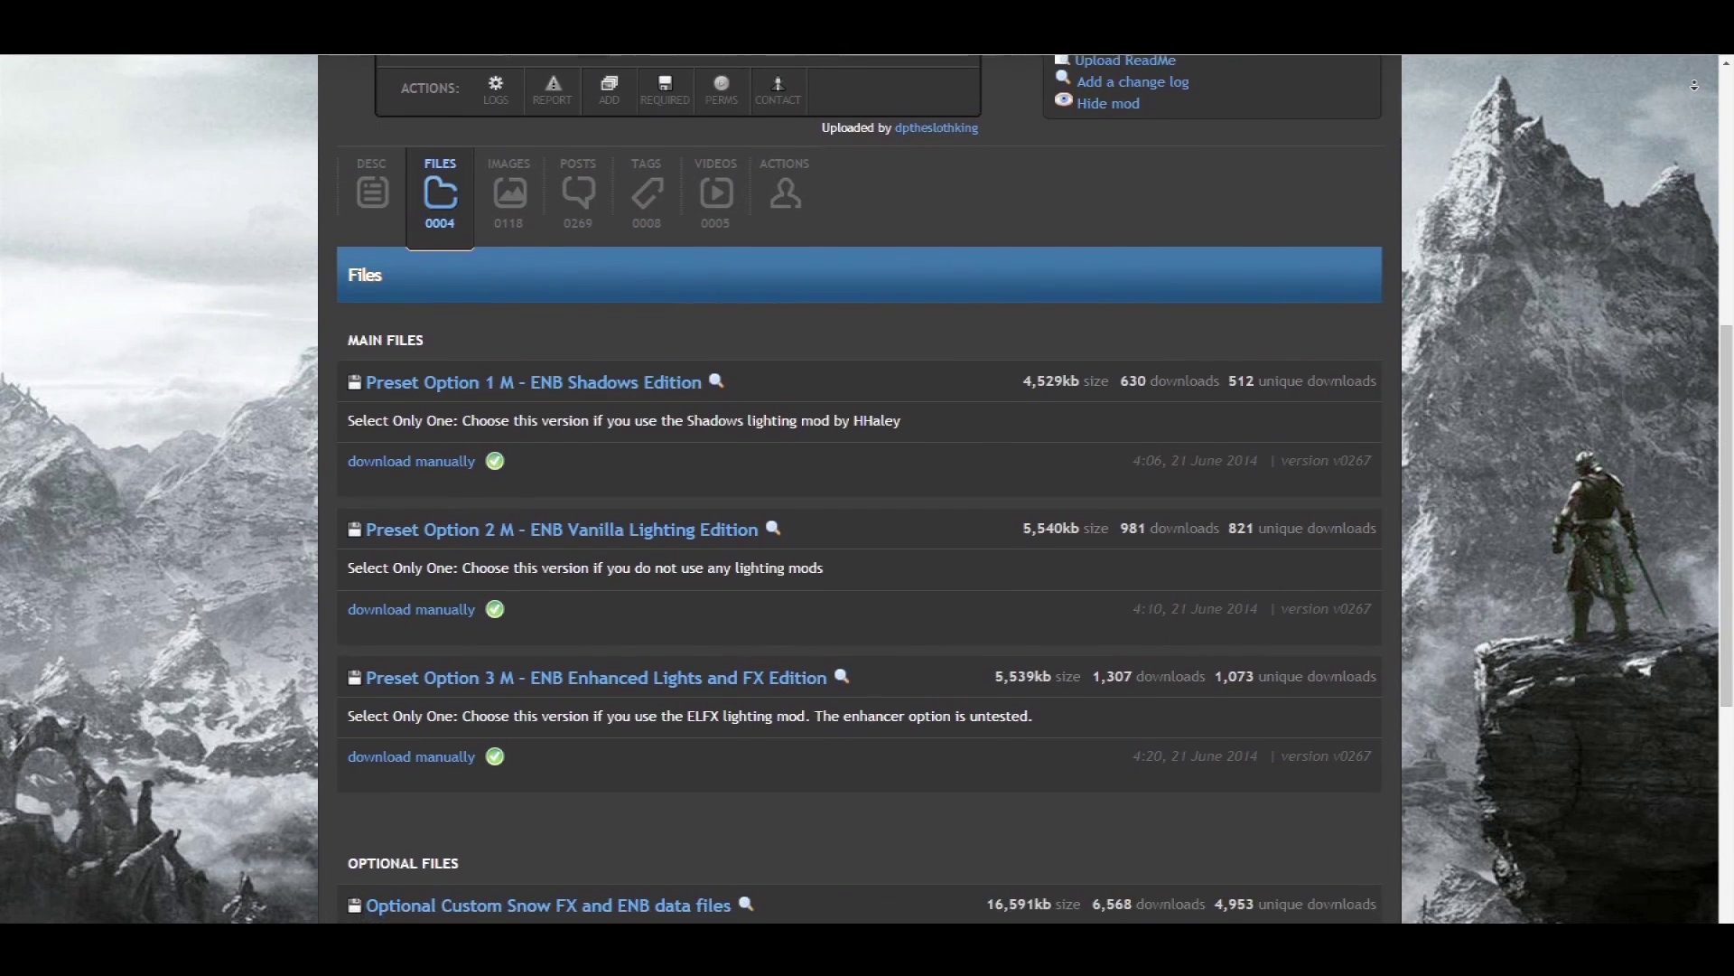
pyautogui.scroll(-1, 1695, 85)
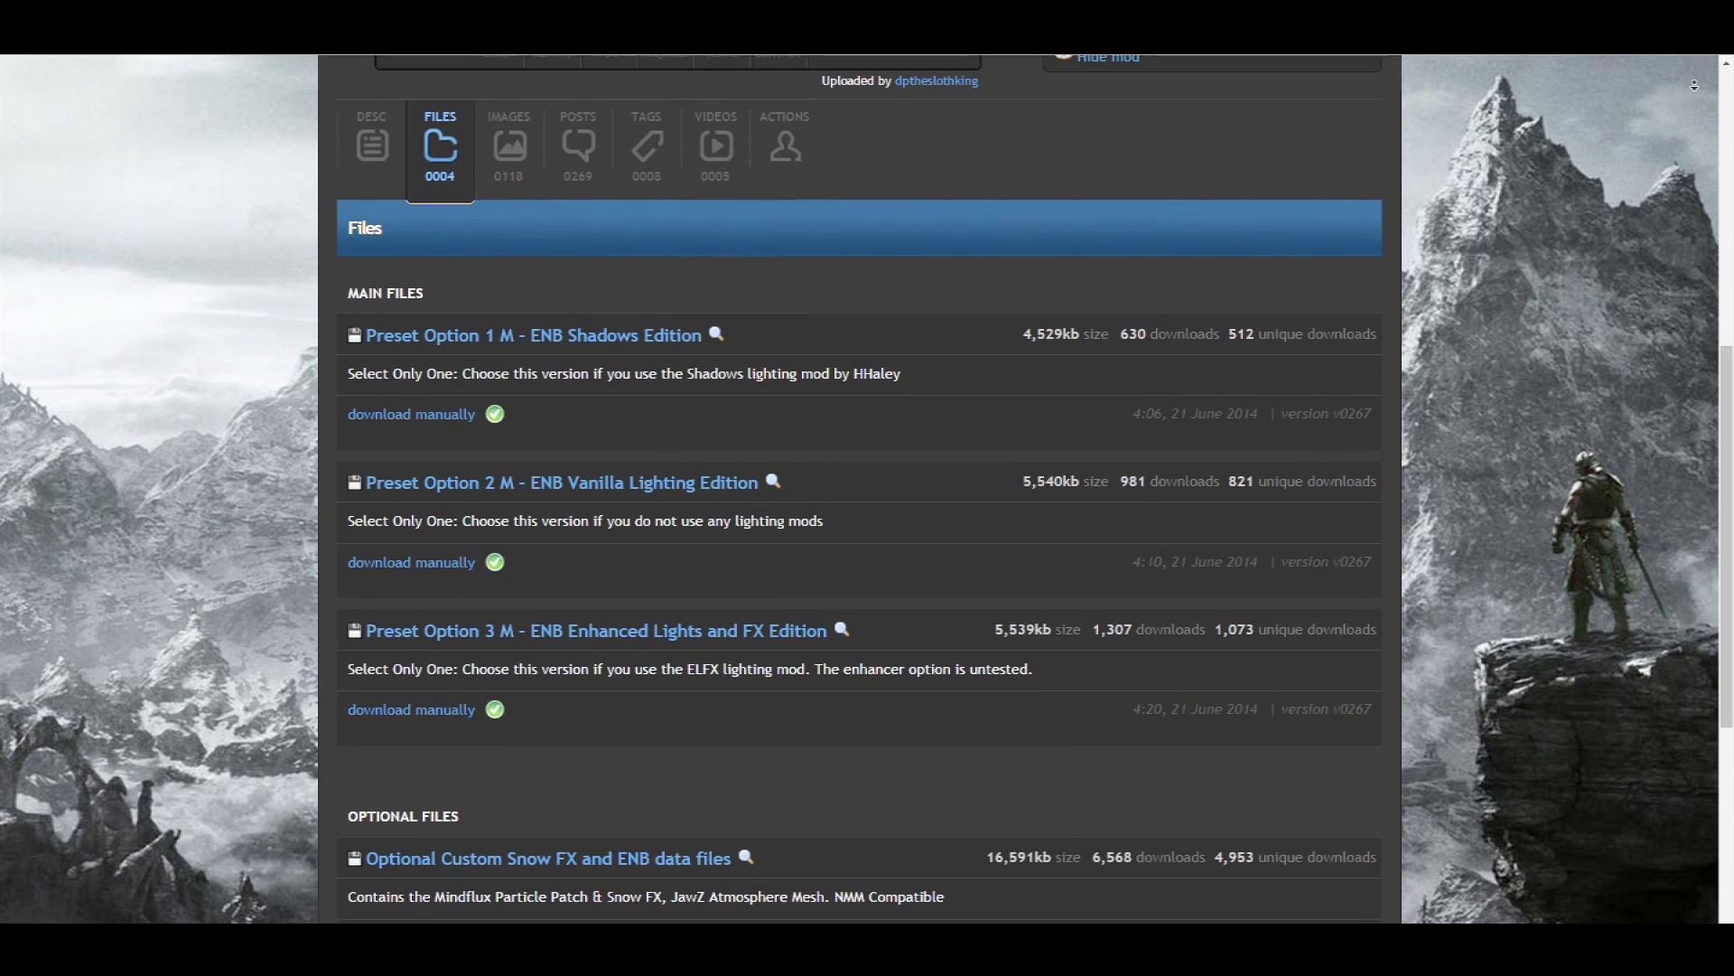
pyautogui.scroll(-1, 1695, 85)
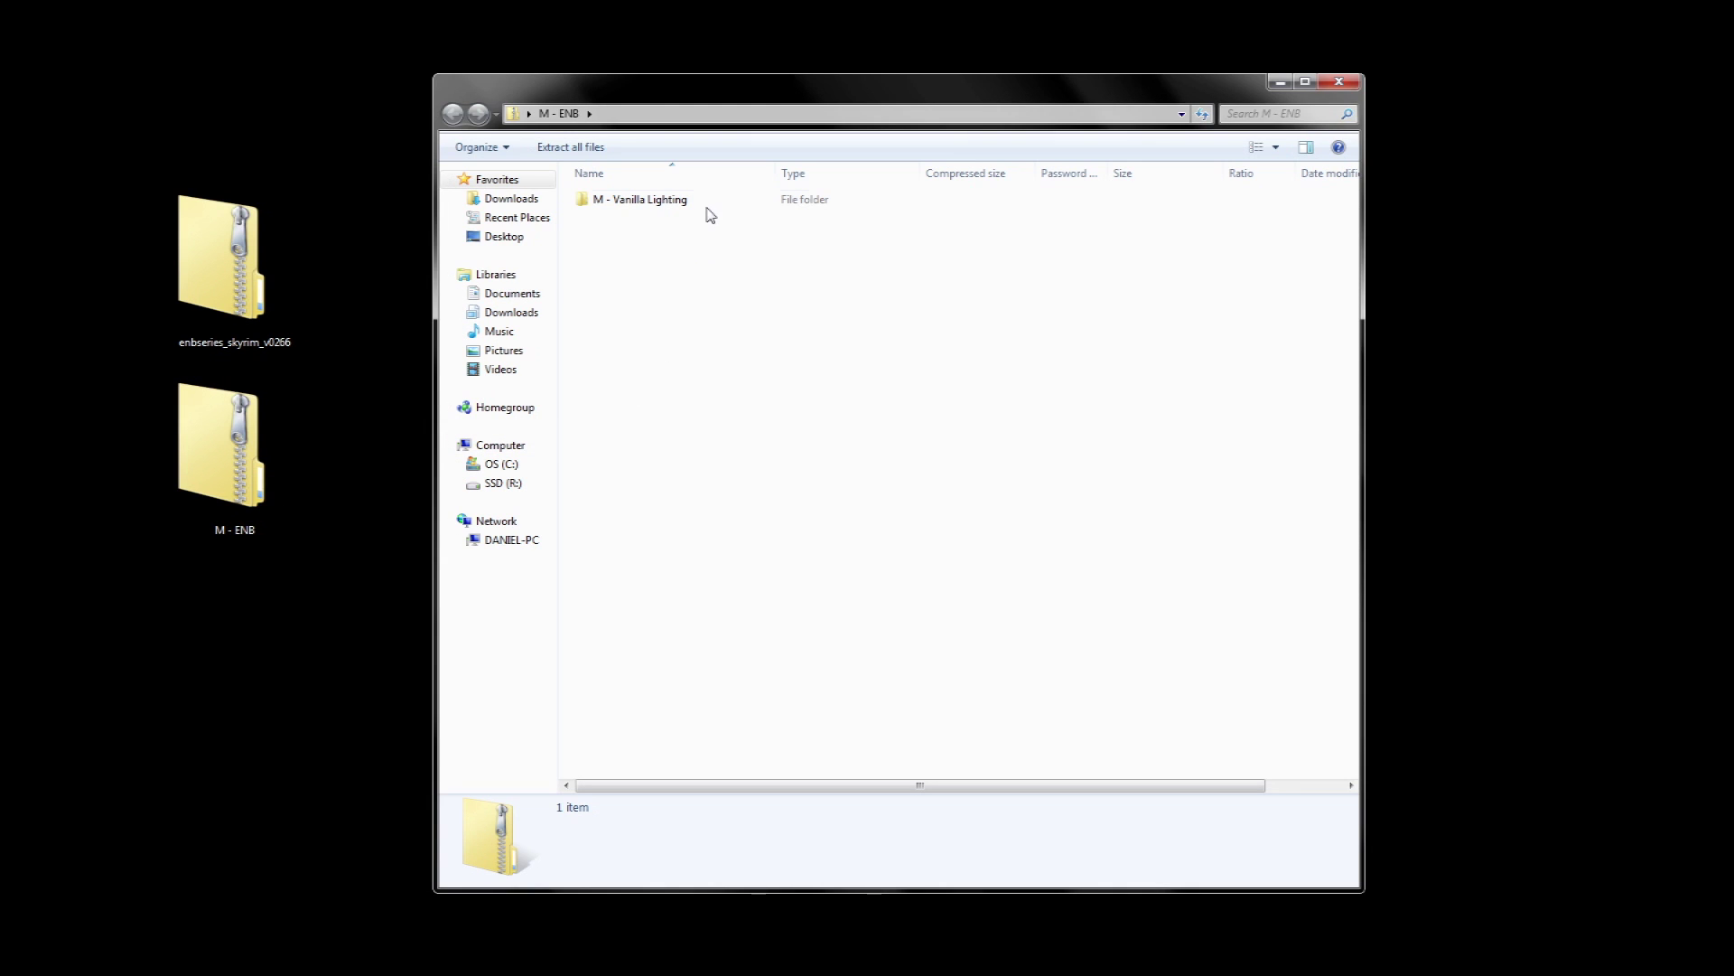
# Step: Copy the enbseries folder and enbseries configuration file from the archive's M - Vanilla Lighting folder into the main Skyrim game folder
pyautogui.doubleClick(708, 207)
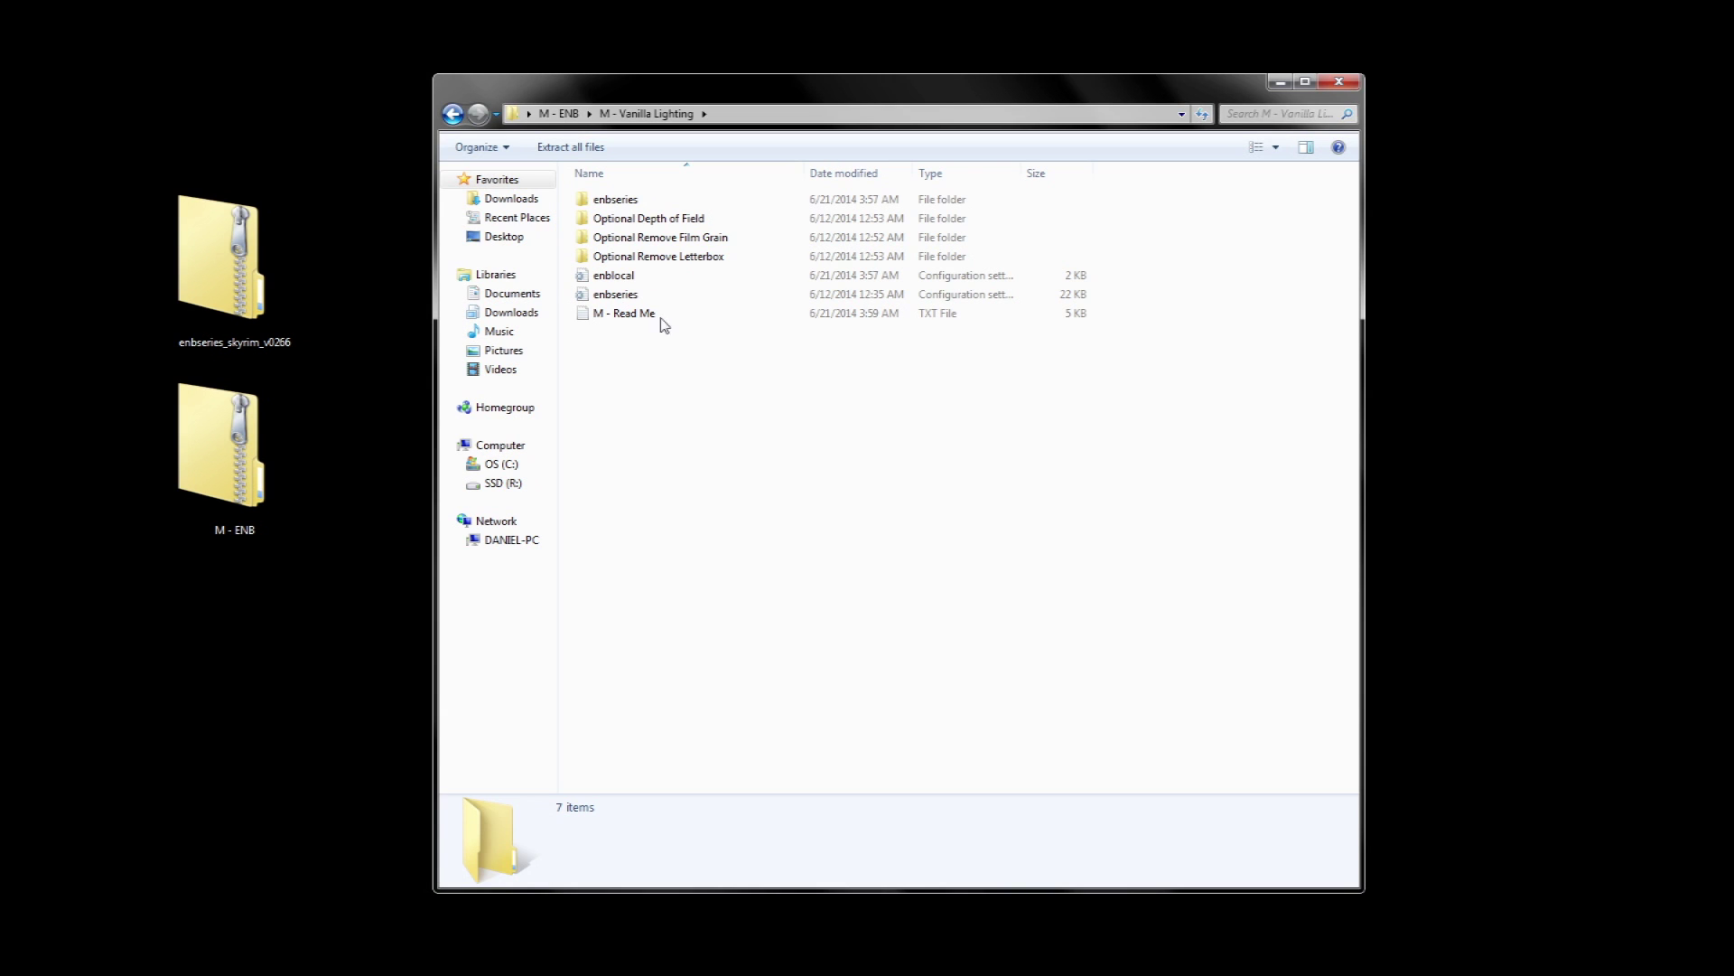
pyautogui.click(658, 299)
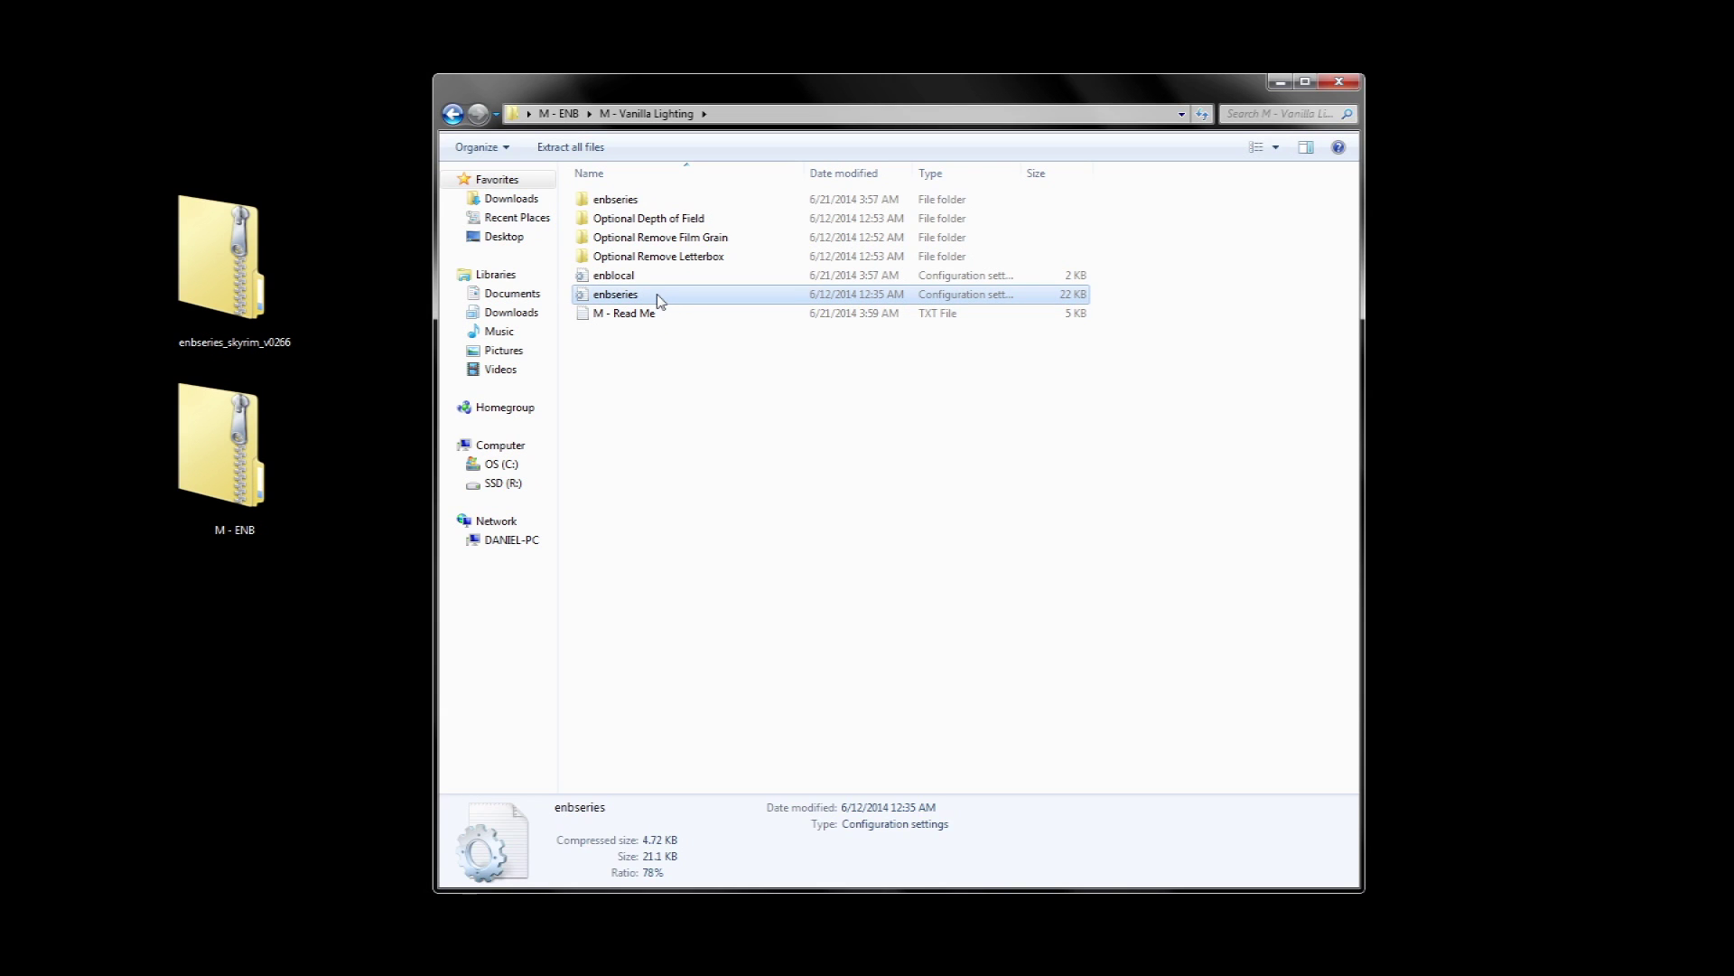
pyautogui.keyDown('ctrl'); pyautogui.click(651, 201); pyautogui.keyUp('ctrl')
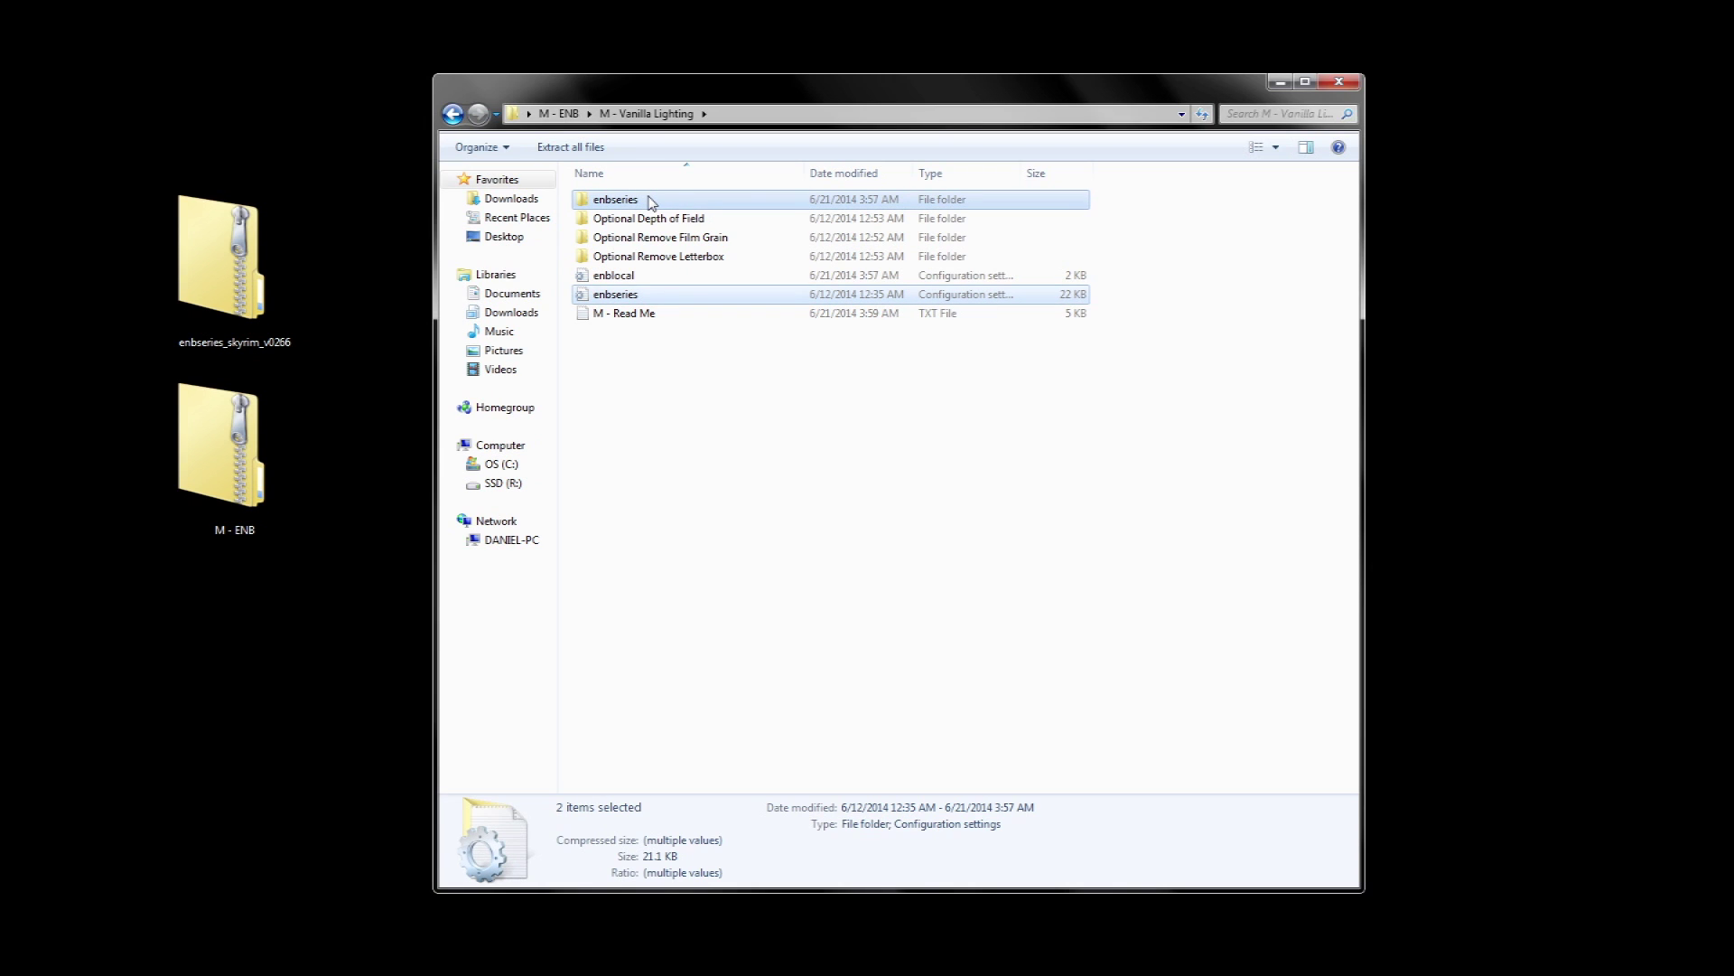
pyautogui.rightClick(747, 206)
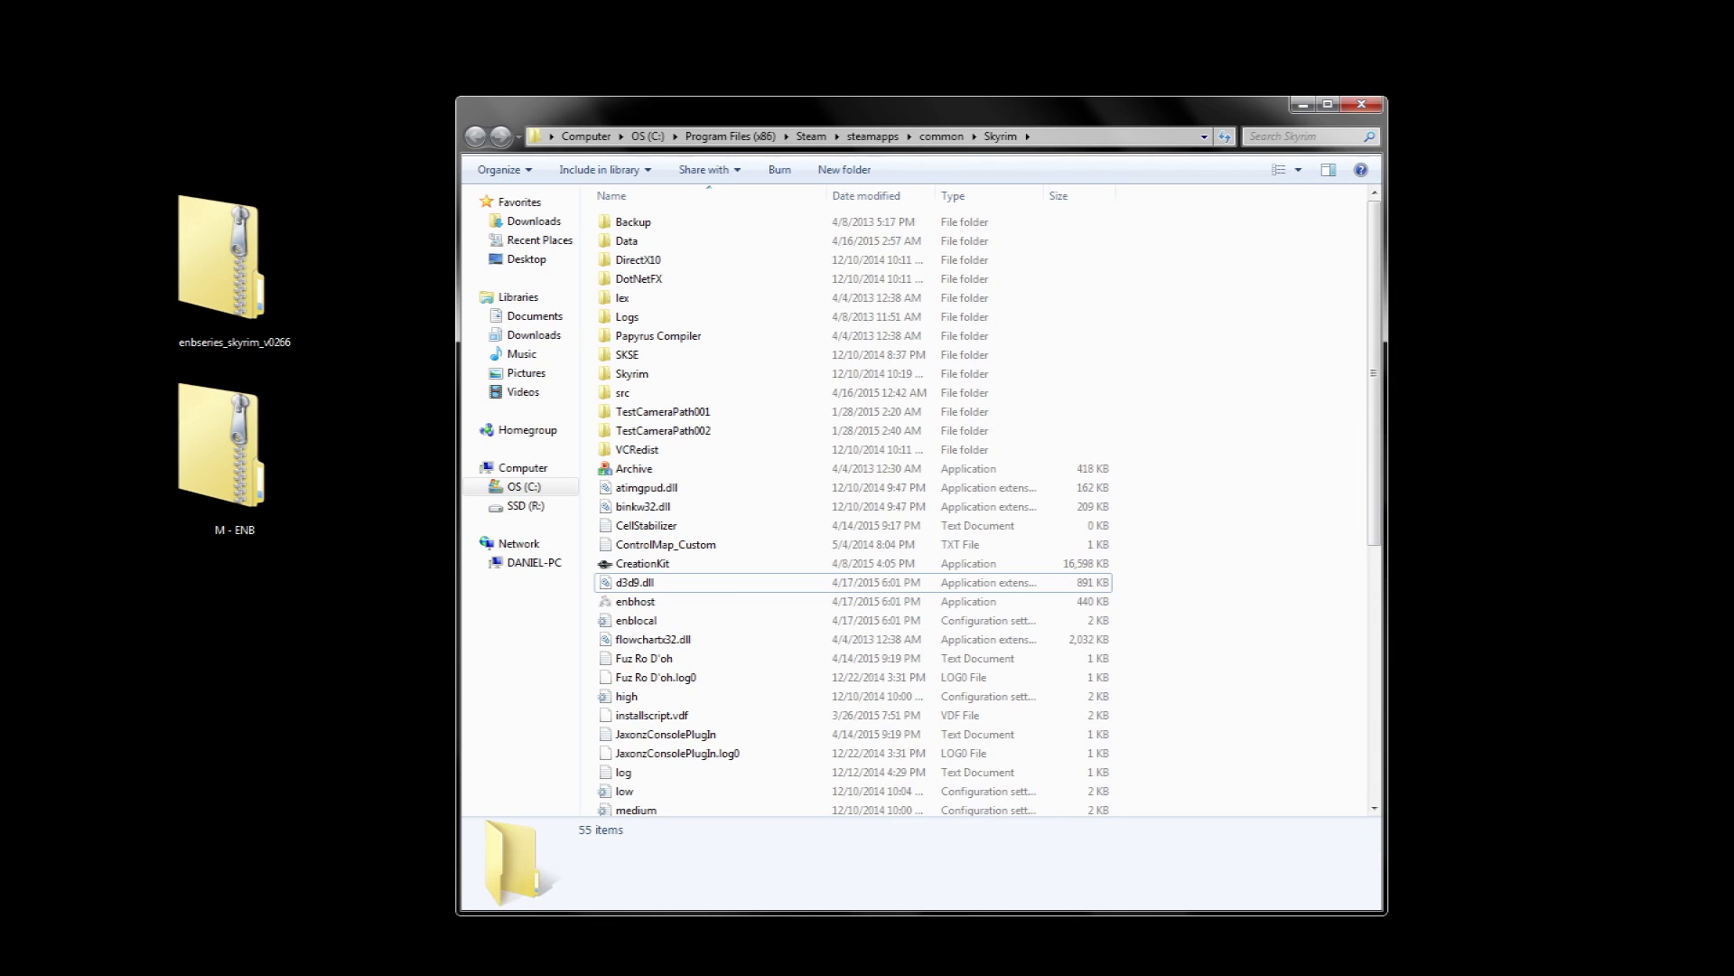
pyautogui.rightClick(1212, 525)
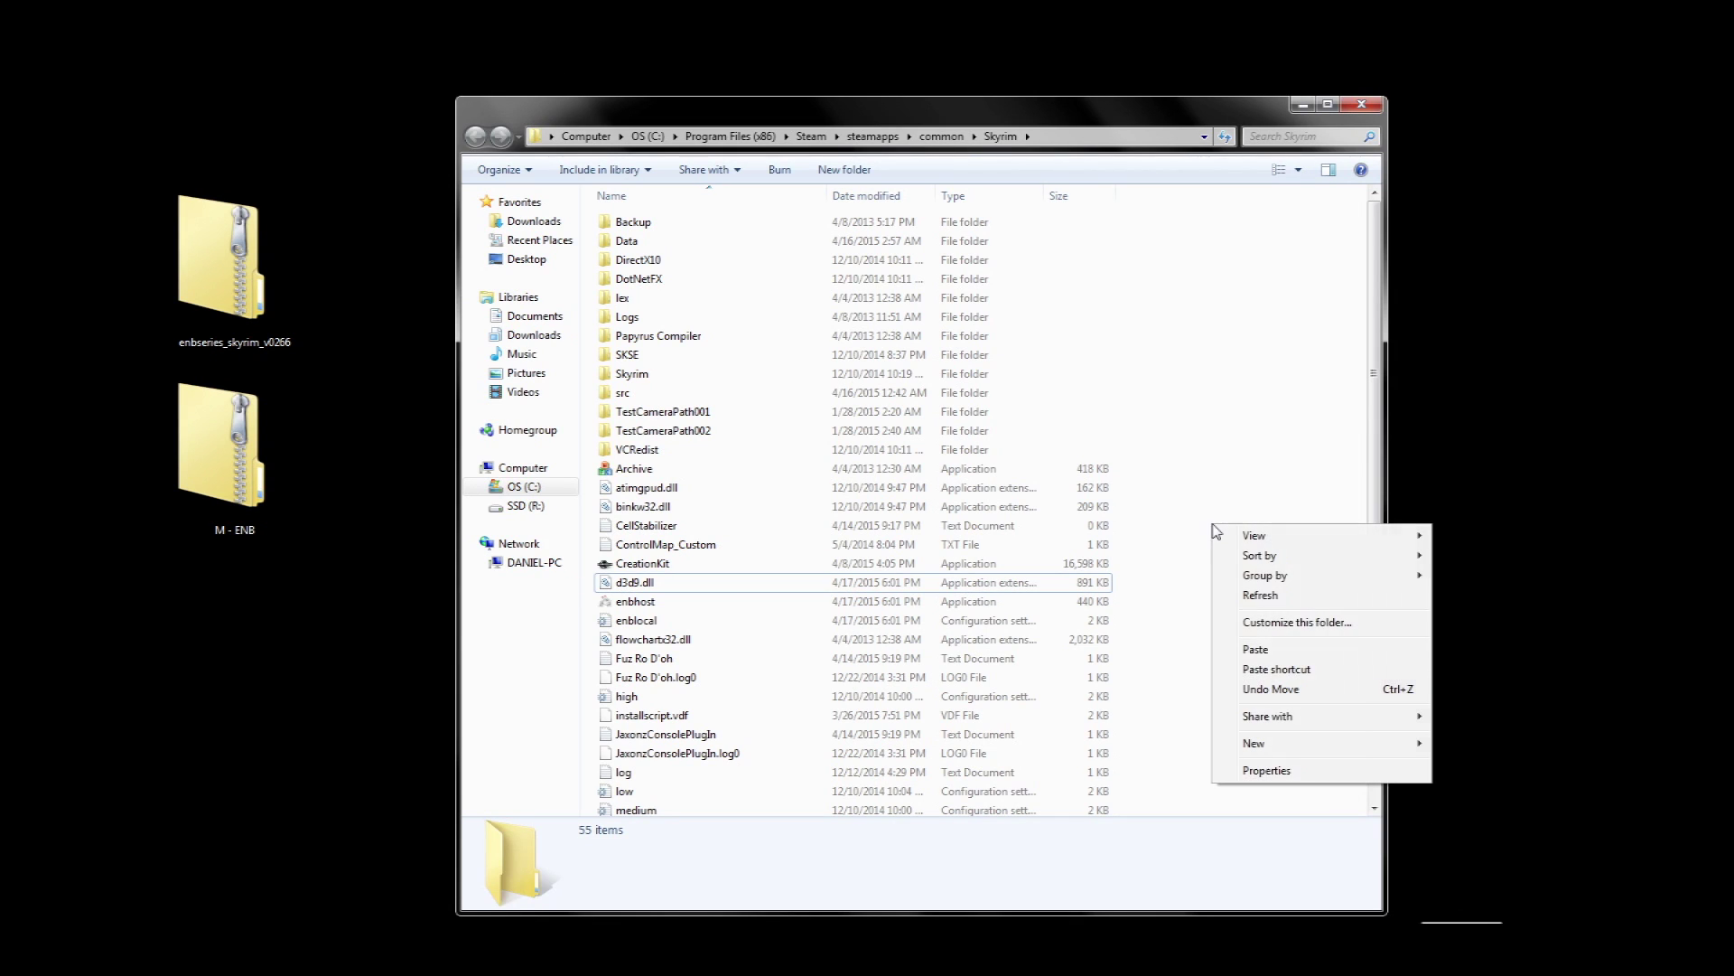
pyautogui.click(1263, 652)
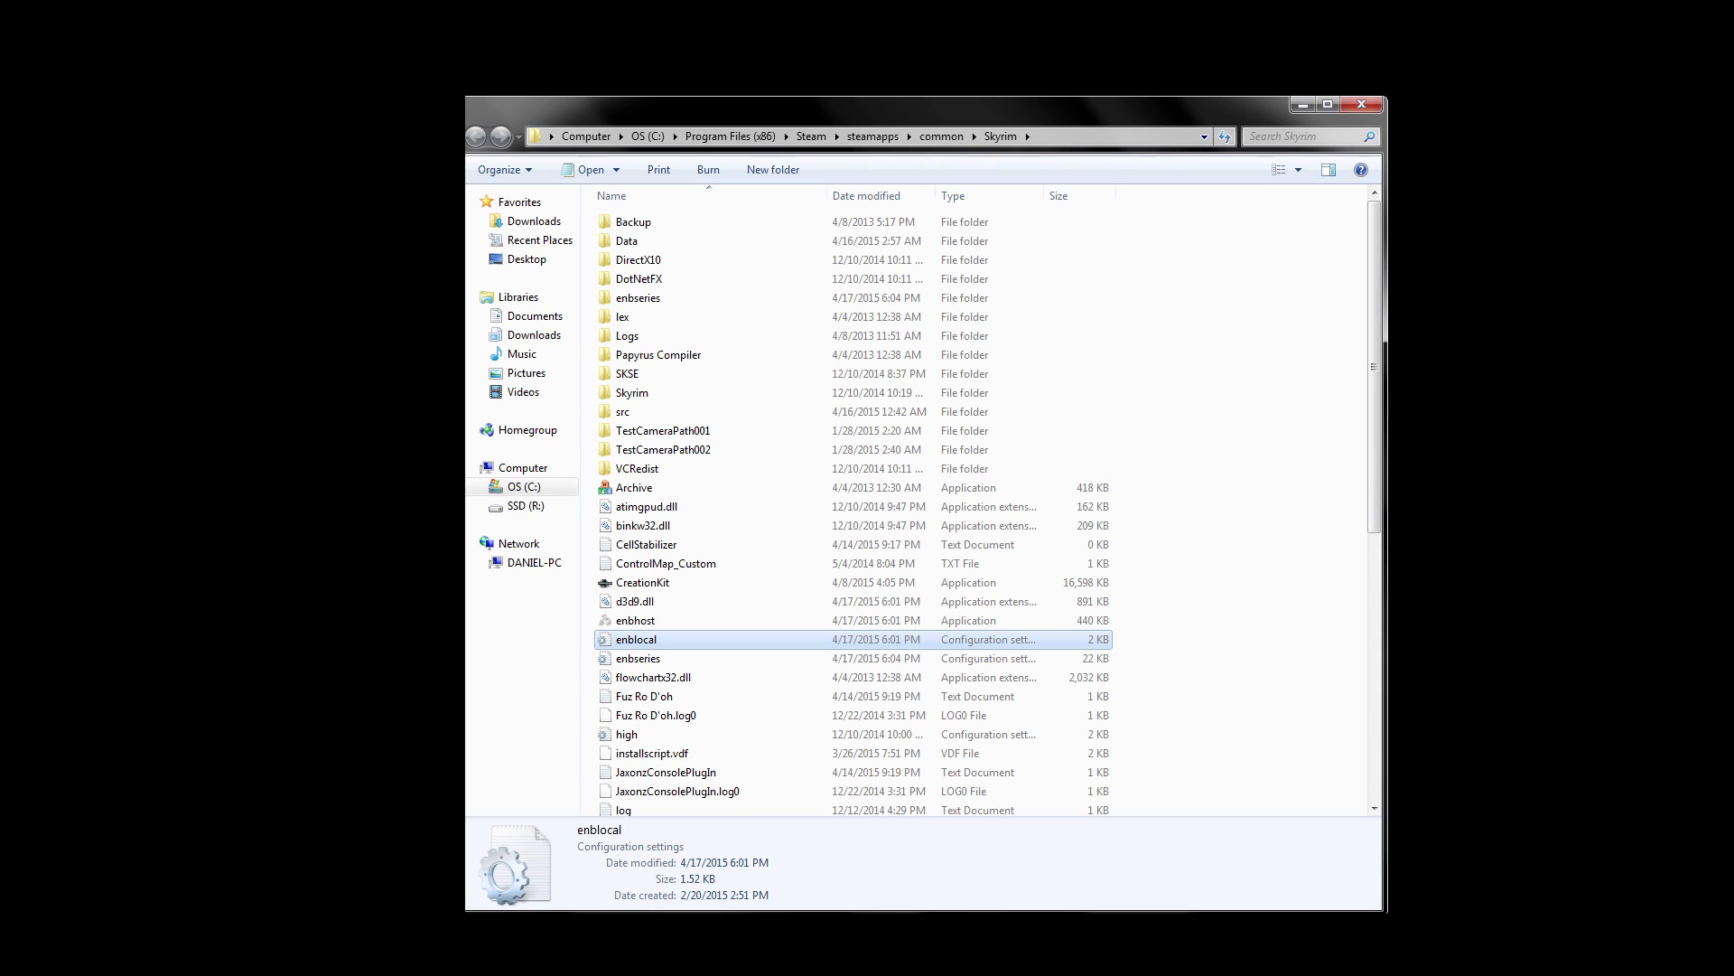
# Step: Open the enblocal configuration file from the Skyrim game folder and select its [MEMORY] heading
pyautogui.press('Return')
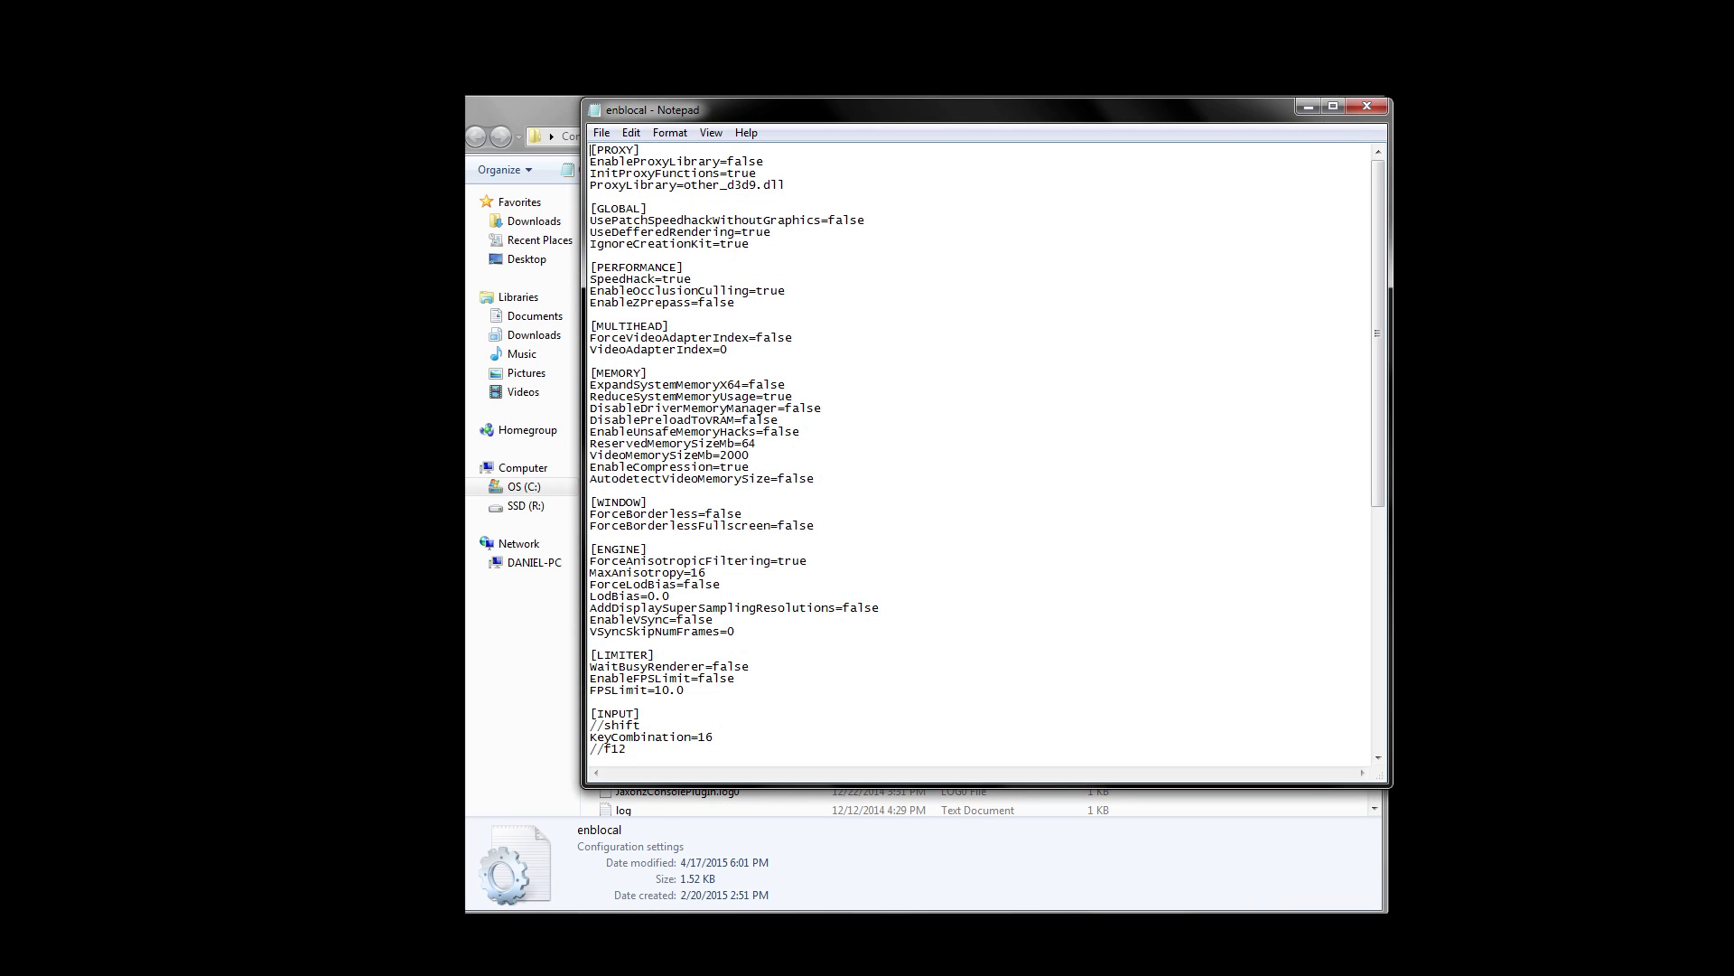
pyautogui.moveTo(590, 374); pyautogui.dragTo(649, 373)
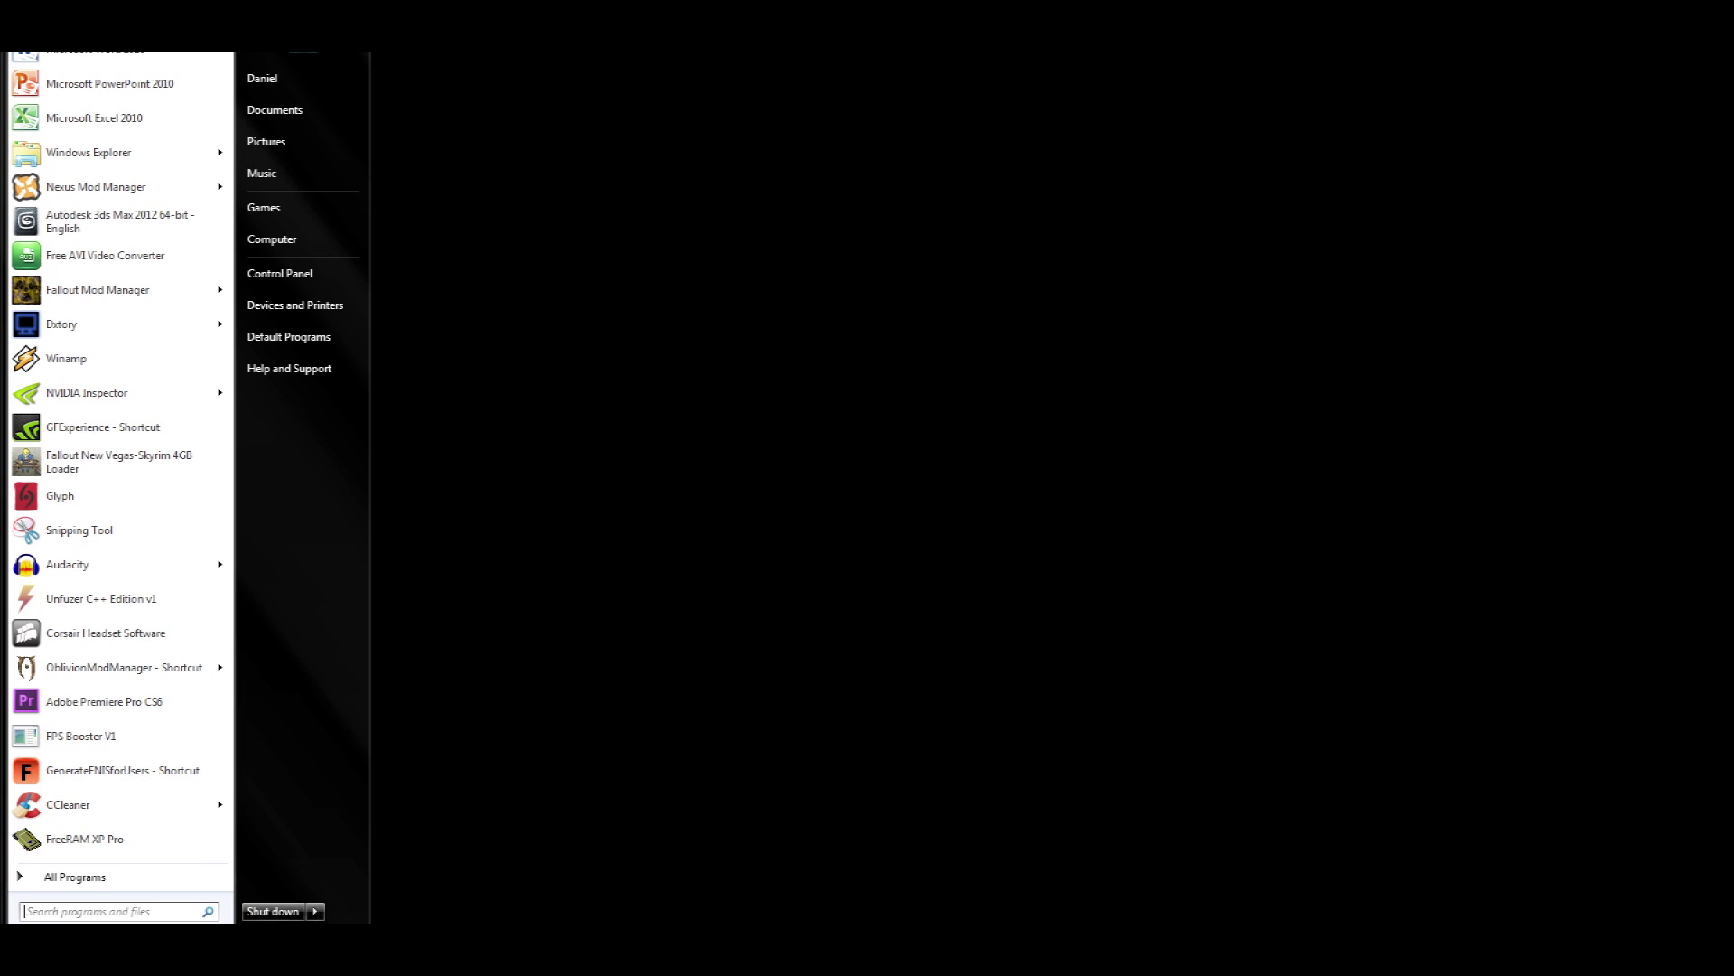
# Step: Open the advanced display adapter properties from Control Panel's screen resolution settings to check the total available graphics memory
pyautogui.click(329, 274)
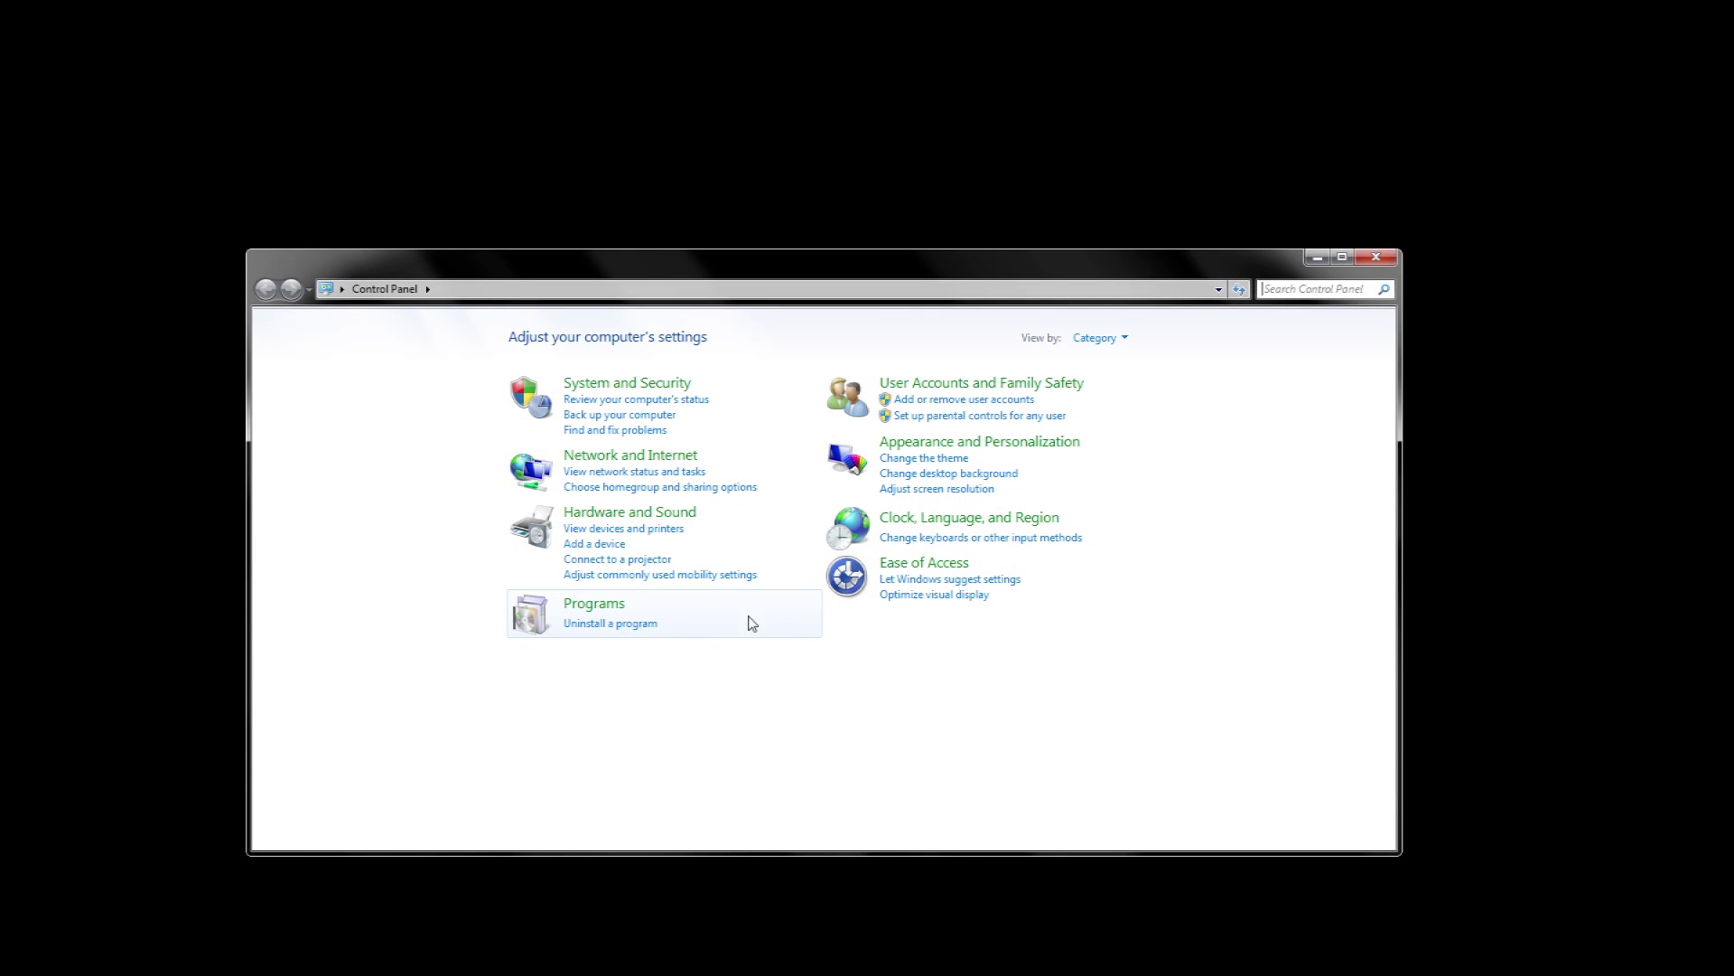
pyautogui.click(990, 493)
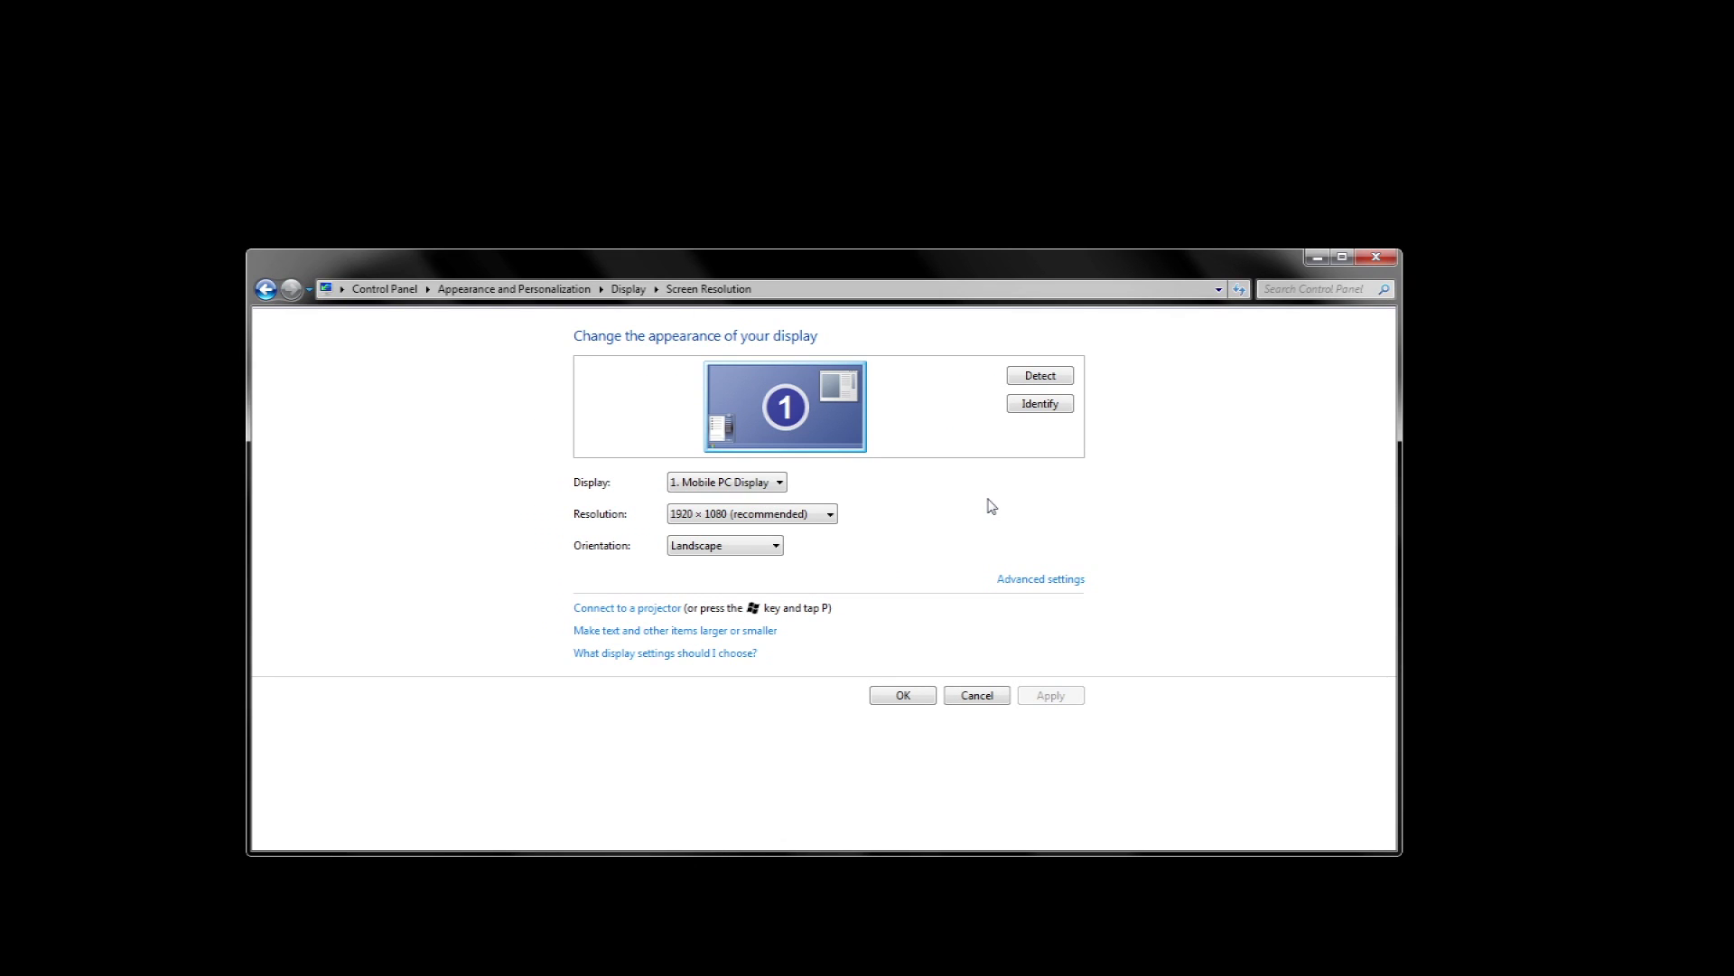
pyautogui.click(1039, 582)
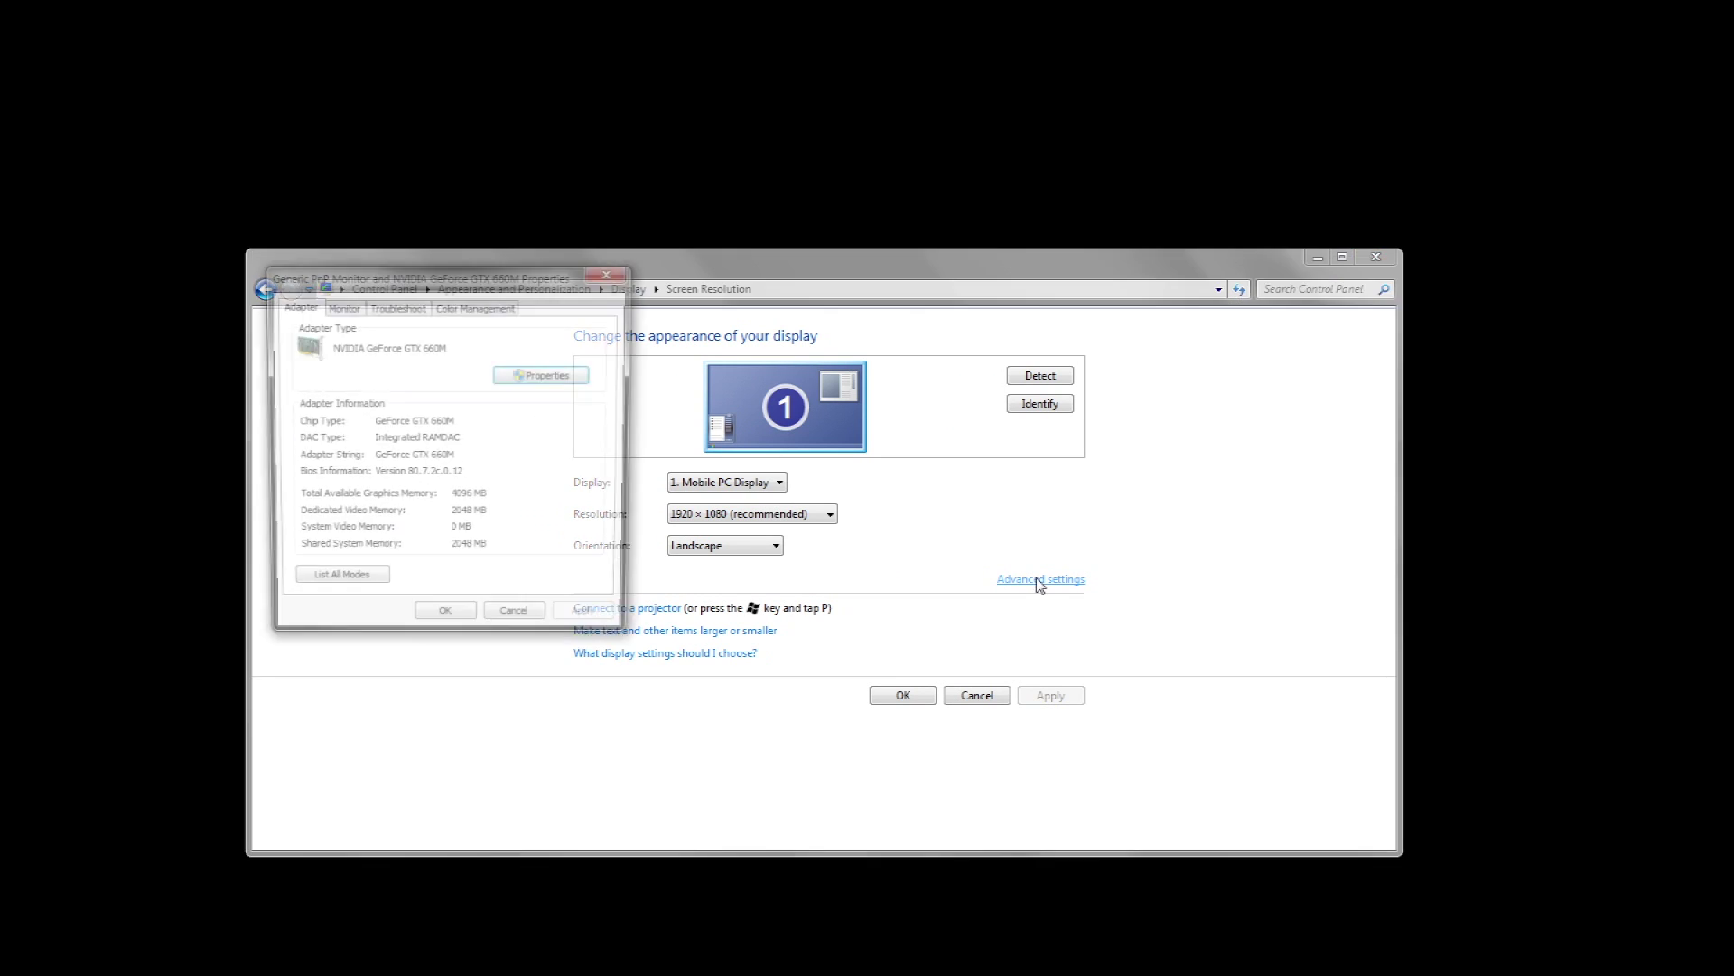
pyautogui.moveTo(548, 286); pyautogui.dragTo(1120, 334)
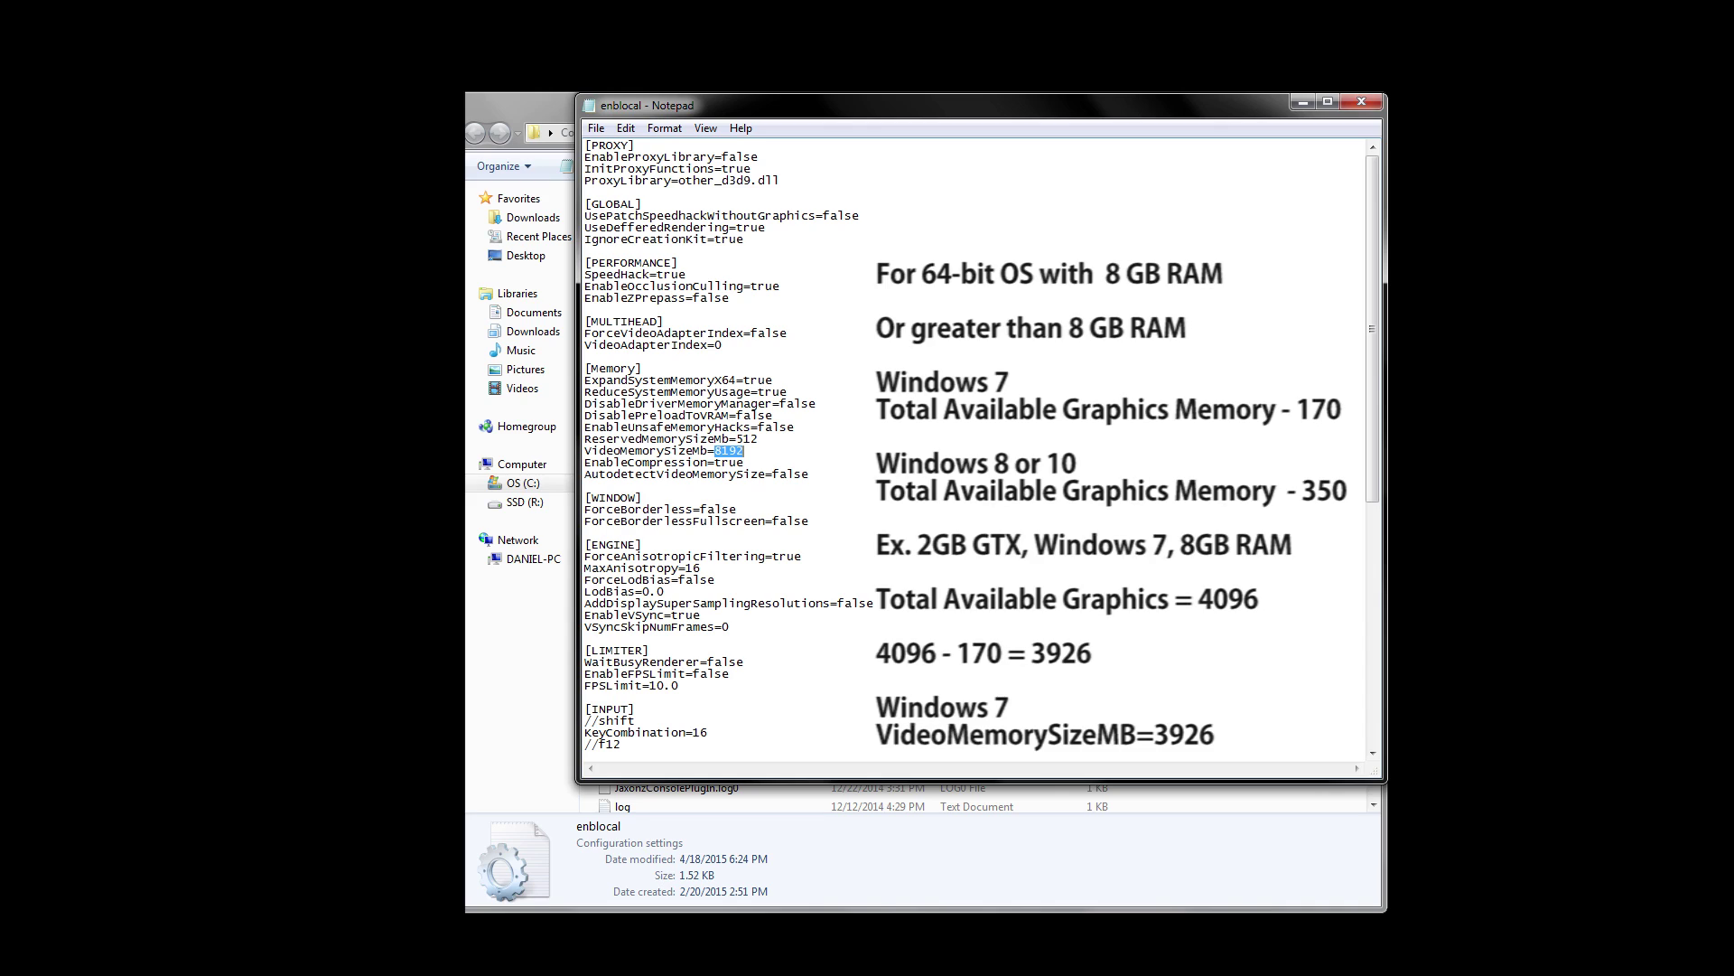
# Step: Review the MaxAnisotropy and EnableVSync lines in the [ENGINE] section of enblocal, highlighting each one
pyautogui.moveTo(584, 545); pyautogui.dragTo(643, 545)
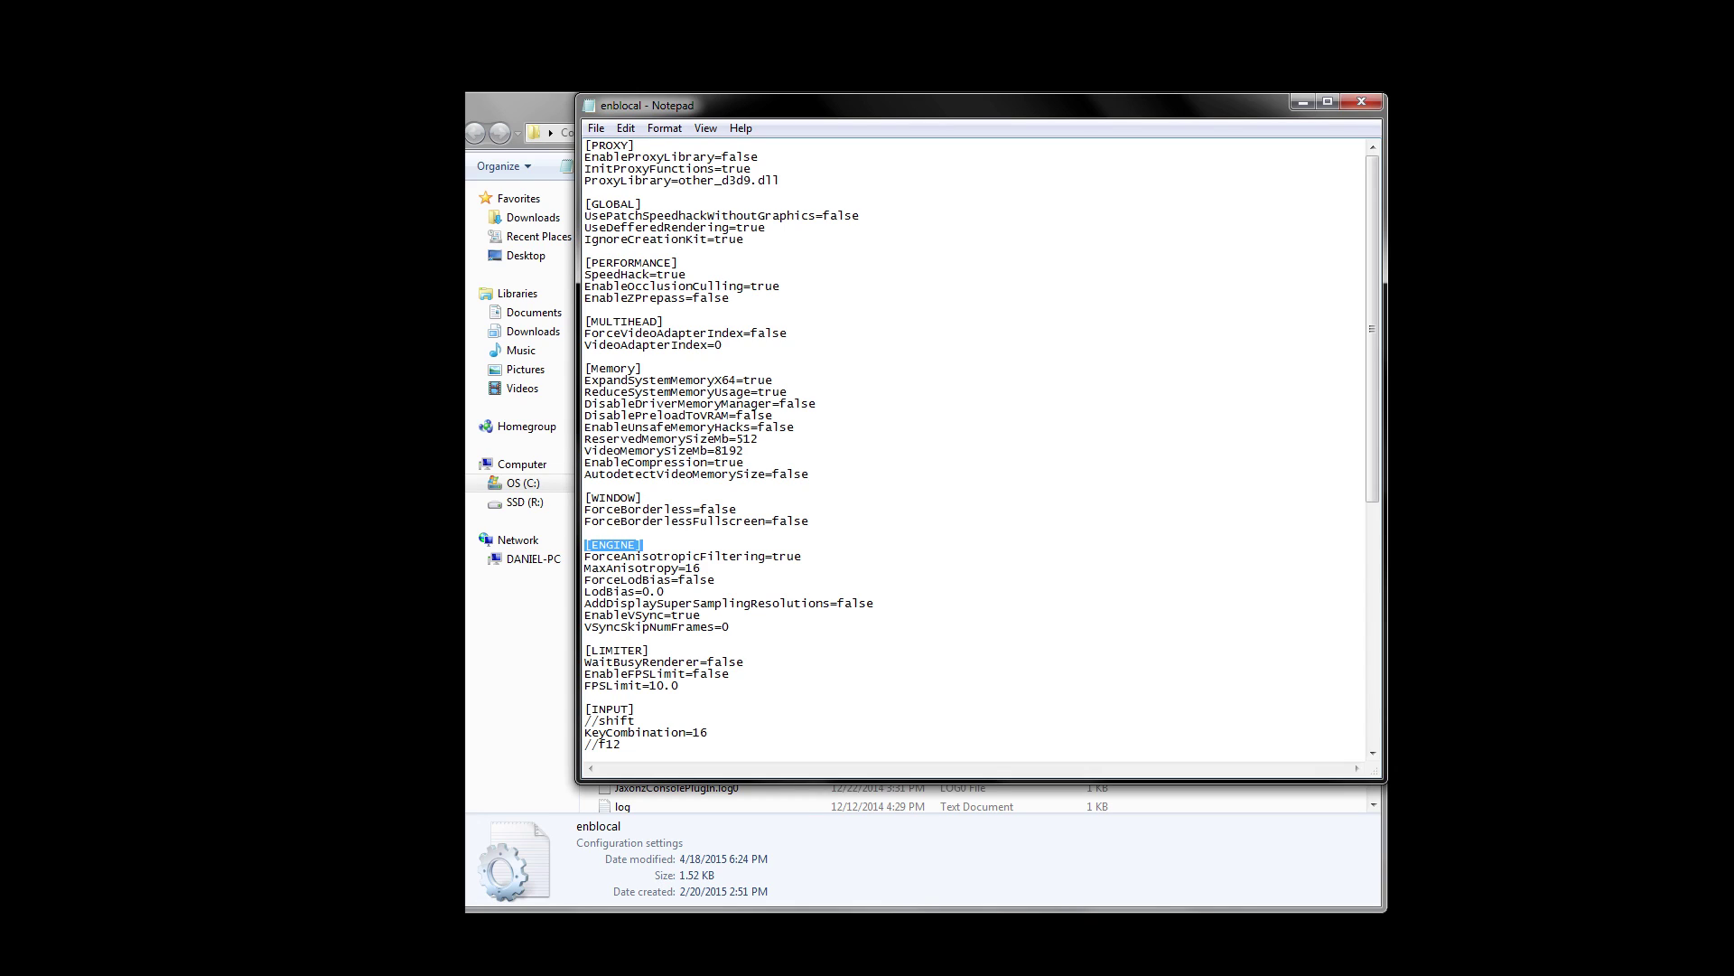
pyautogui.press('Down')
pyautogui.press('Down')
pyautogui.press('Home')
pyautogui.hotkey('shift', 'End')
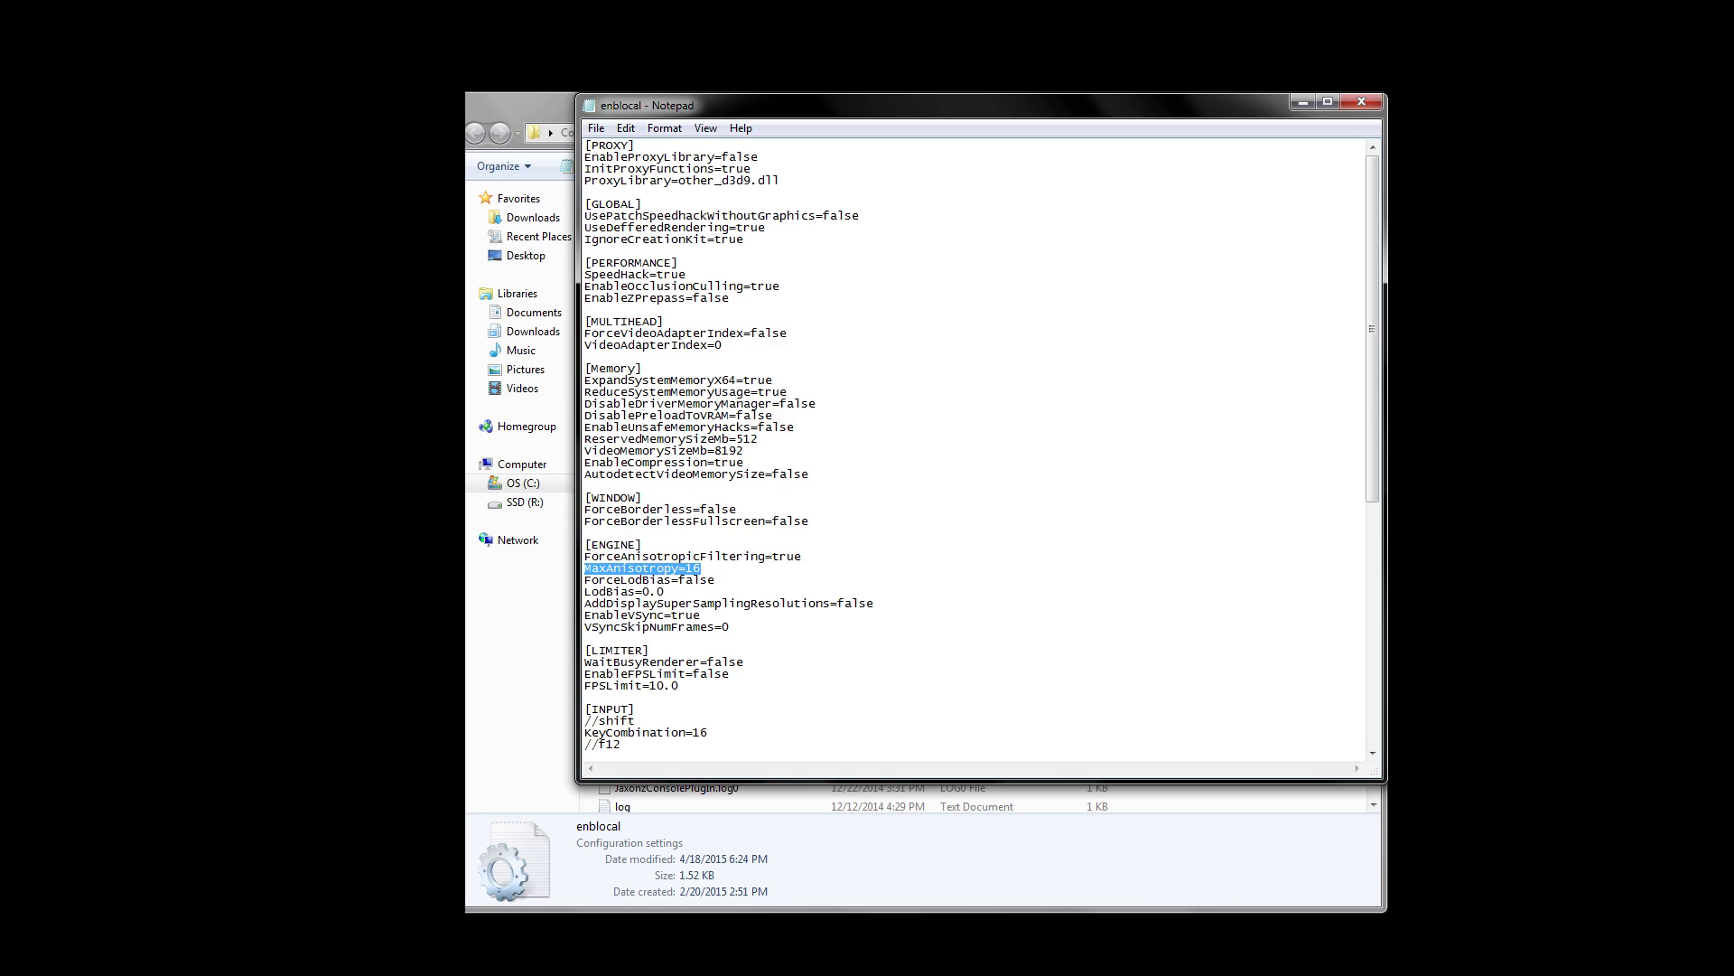
pyautogui.press('Down')
pyautogui.press('Down')
pyautogui.press('Down')
pyautogui.press('Down')
pyautogui.press('Home')
pyautogui.hotkey('shift', 'End')
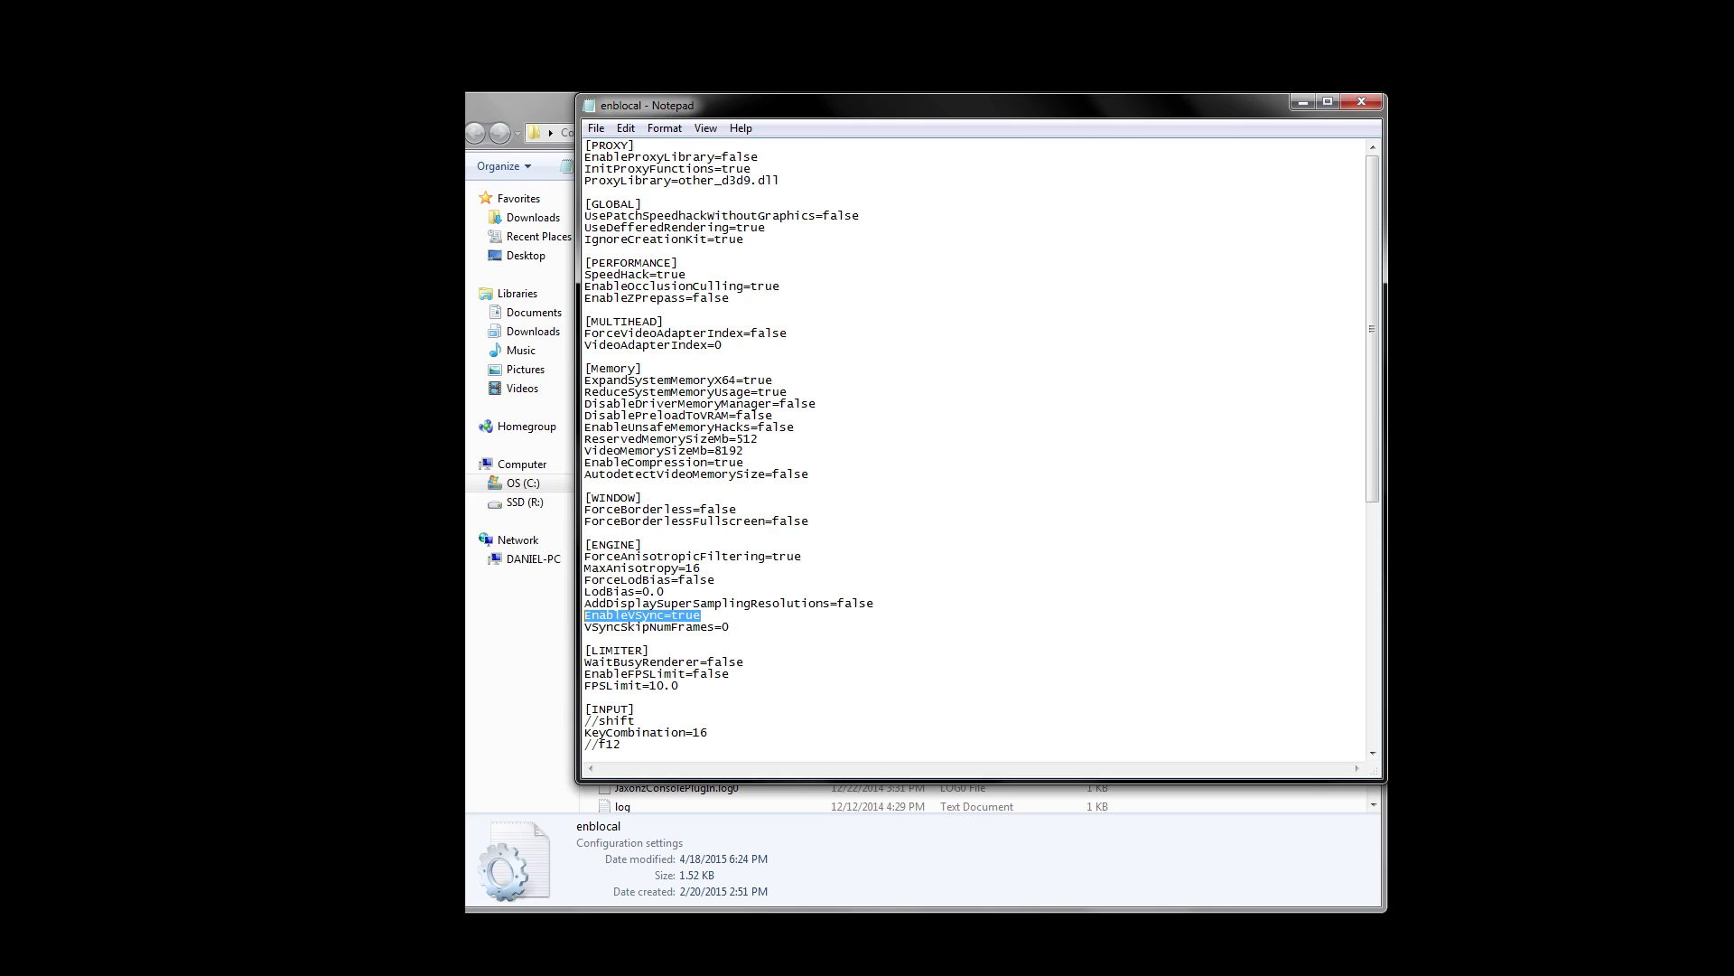
# Step: Review the EnableEdgeAA line under [ANTIALIASING] and the FixTintGamma line under [FIX] in enblocal, highlighting each one
pyautogui.press('Down')
pyautogui.press('Down')
pyautogui.press('Down')
pyautogui.press('Down')
pyautogui.press('Down')
pyautogui.press('Down')
pyautogui.press('Down')
pyautogui.press('Down')
pyautogui.press('Down')
pyautogui.press('Down')
pyautogui.press('Down')
pyautogui.press('Down')
pyautogui.press('Down')
pyautogui.press('Down')
pyautogui.press('Down')
pyautogui.press('Down')
pyautogui.press('Down')
pyautogui.press('Down')
pyautogui.press('Down')
pyautogui.press('Down')
pyautogui.press('Home')
pyautogui.hotkey('shift', 'End')
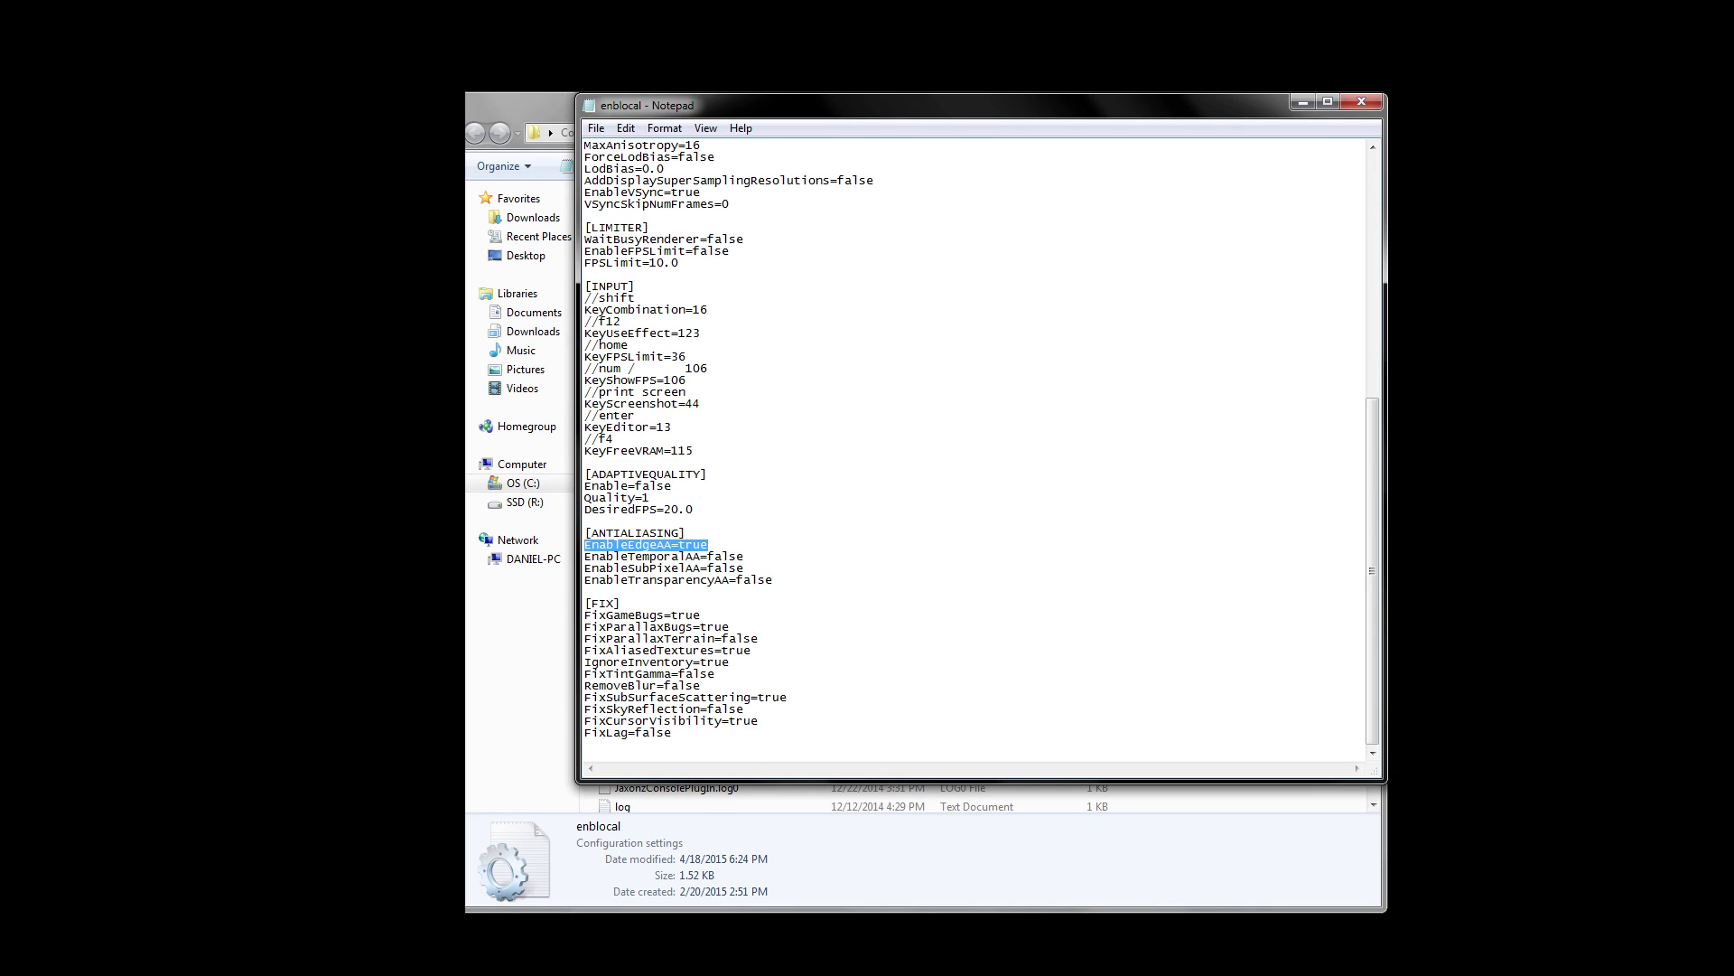
pyautogui.moveTo(585, 674); pyautogui.dragTo(715, 673)
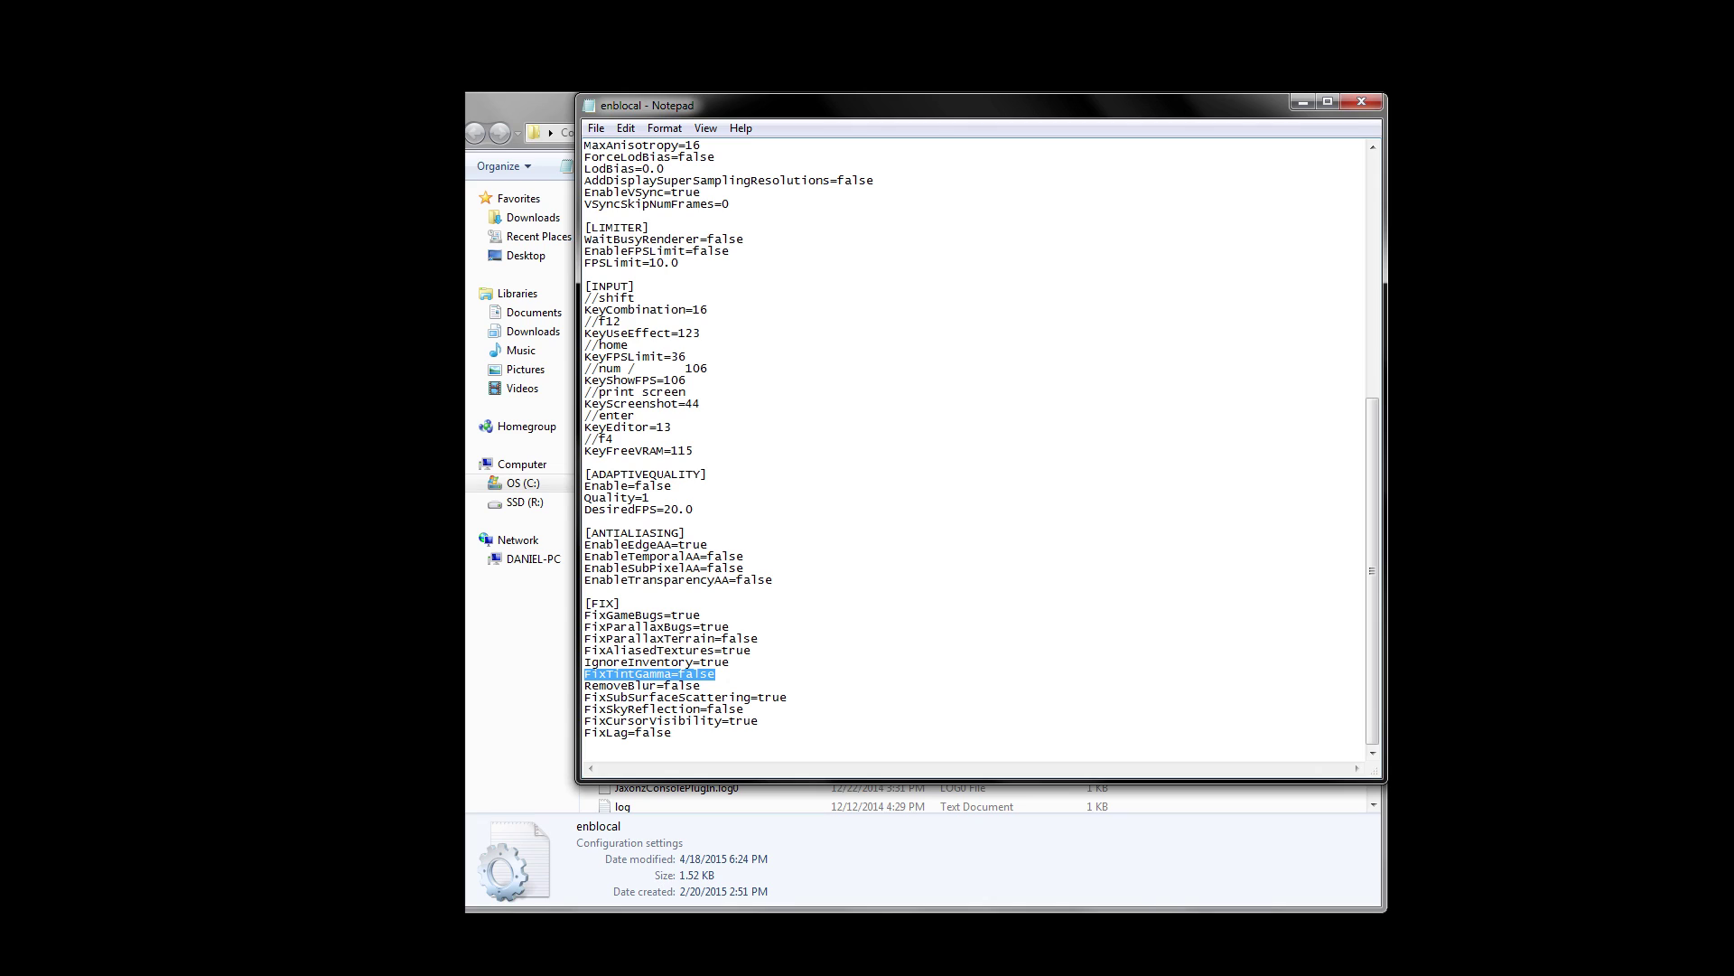
pyautogui.hotkey('alt', 'f')
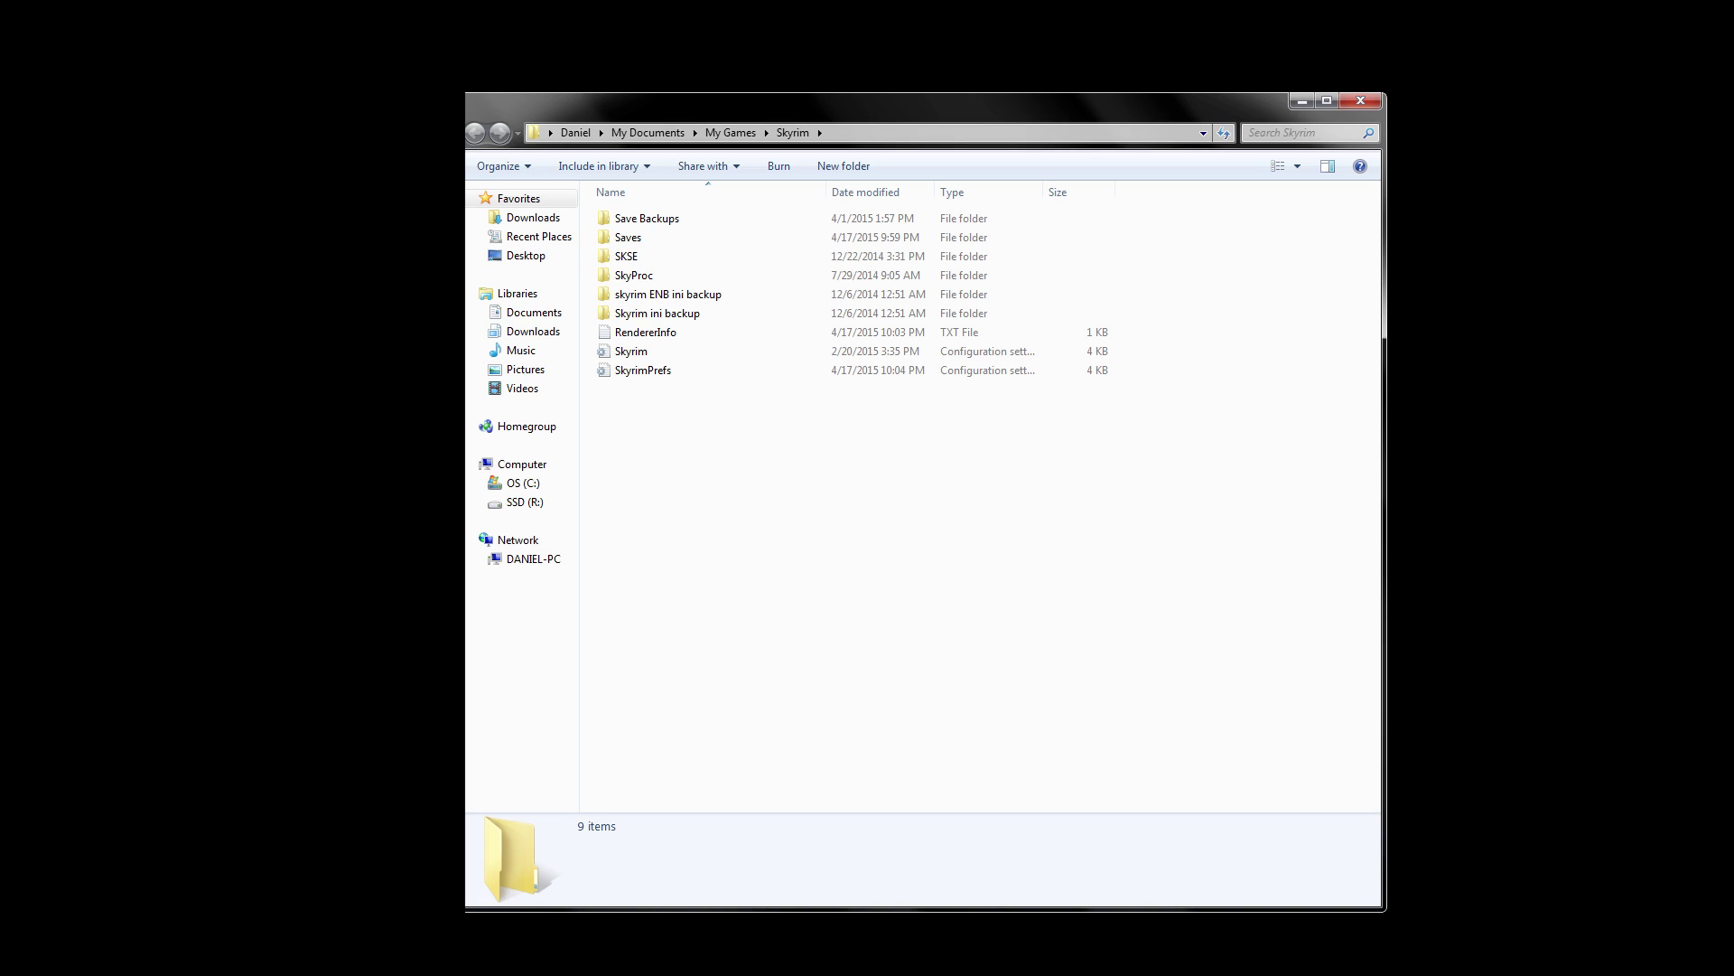
# Step: Locate the Skyrim ini backup folder in My Games\Skyrim and open the SkyrimPrefs configuration file there
pyautogui.click(693, 369)
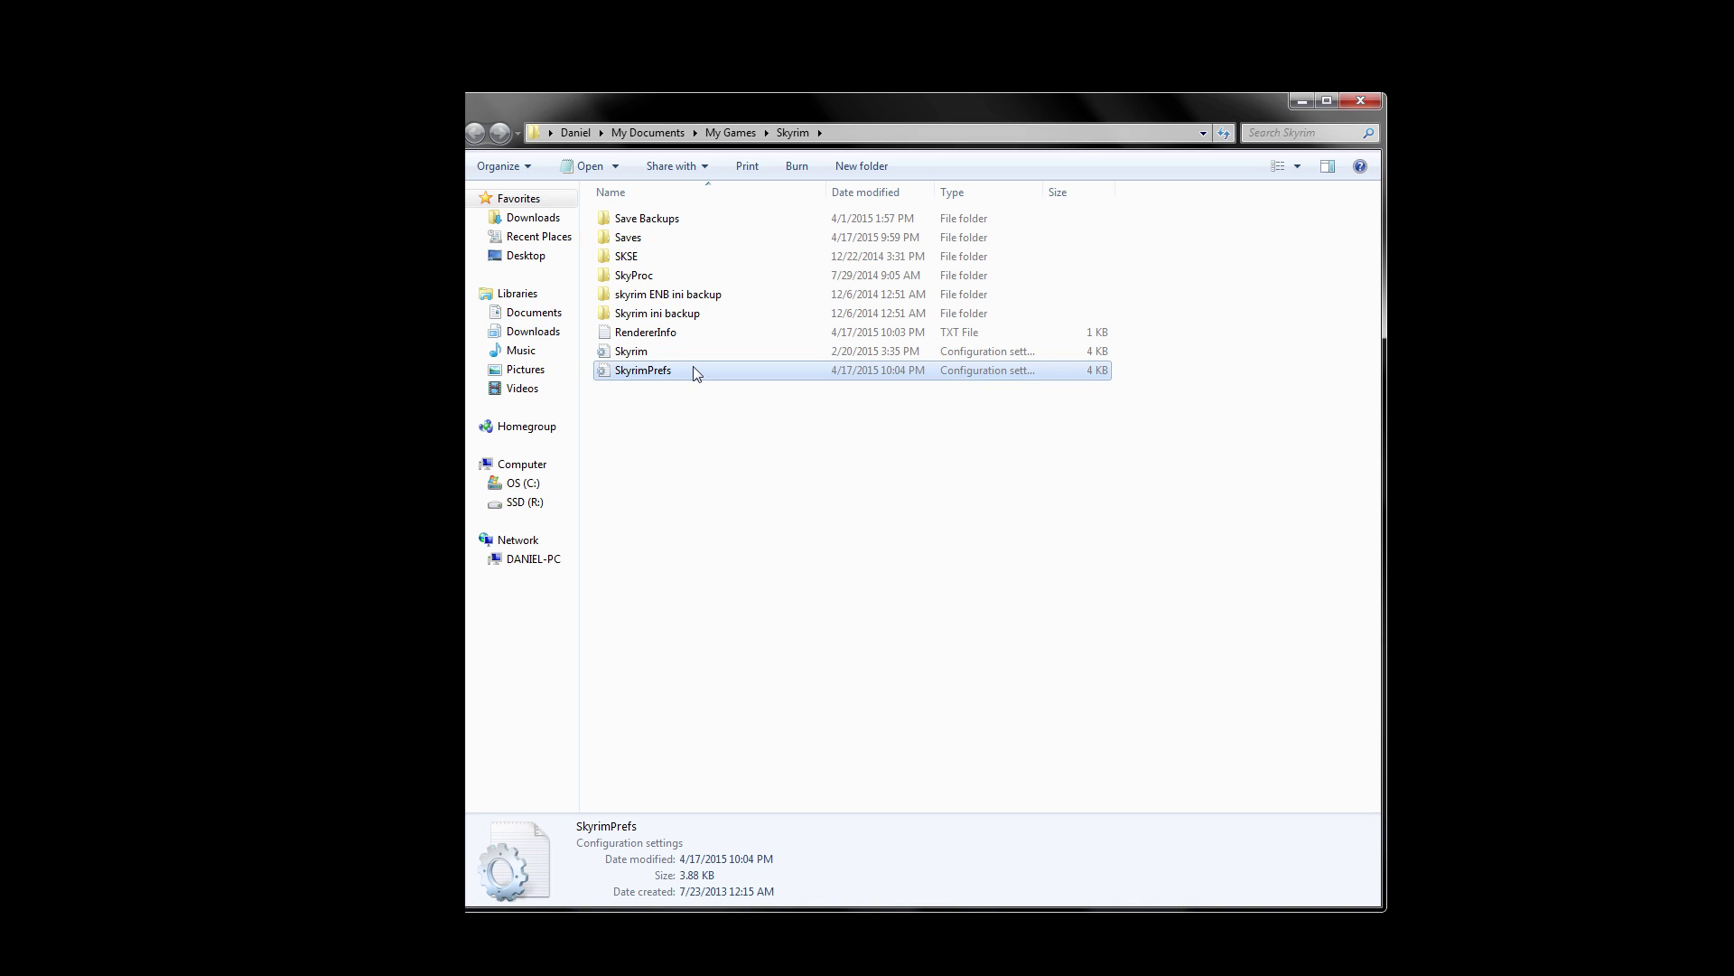
pyautogui.click(719, 316)
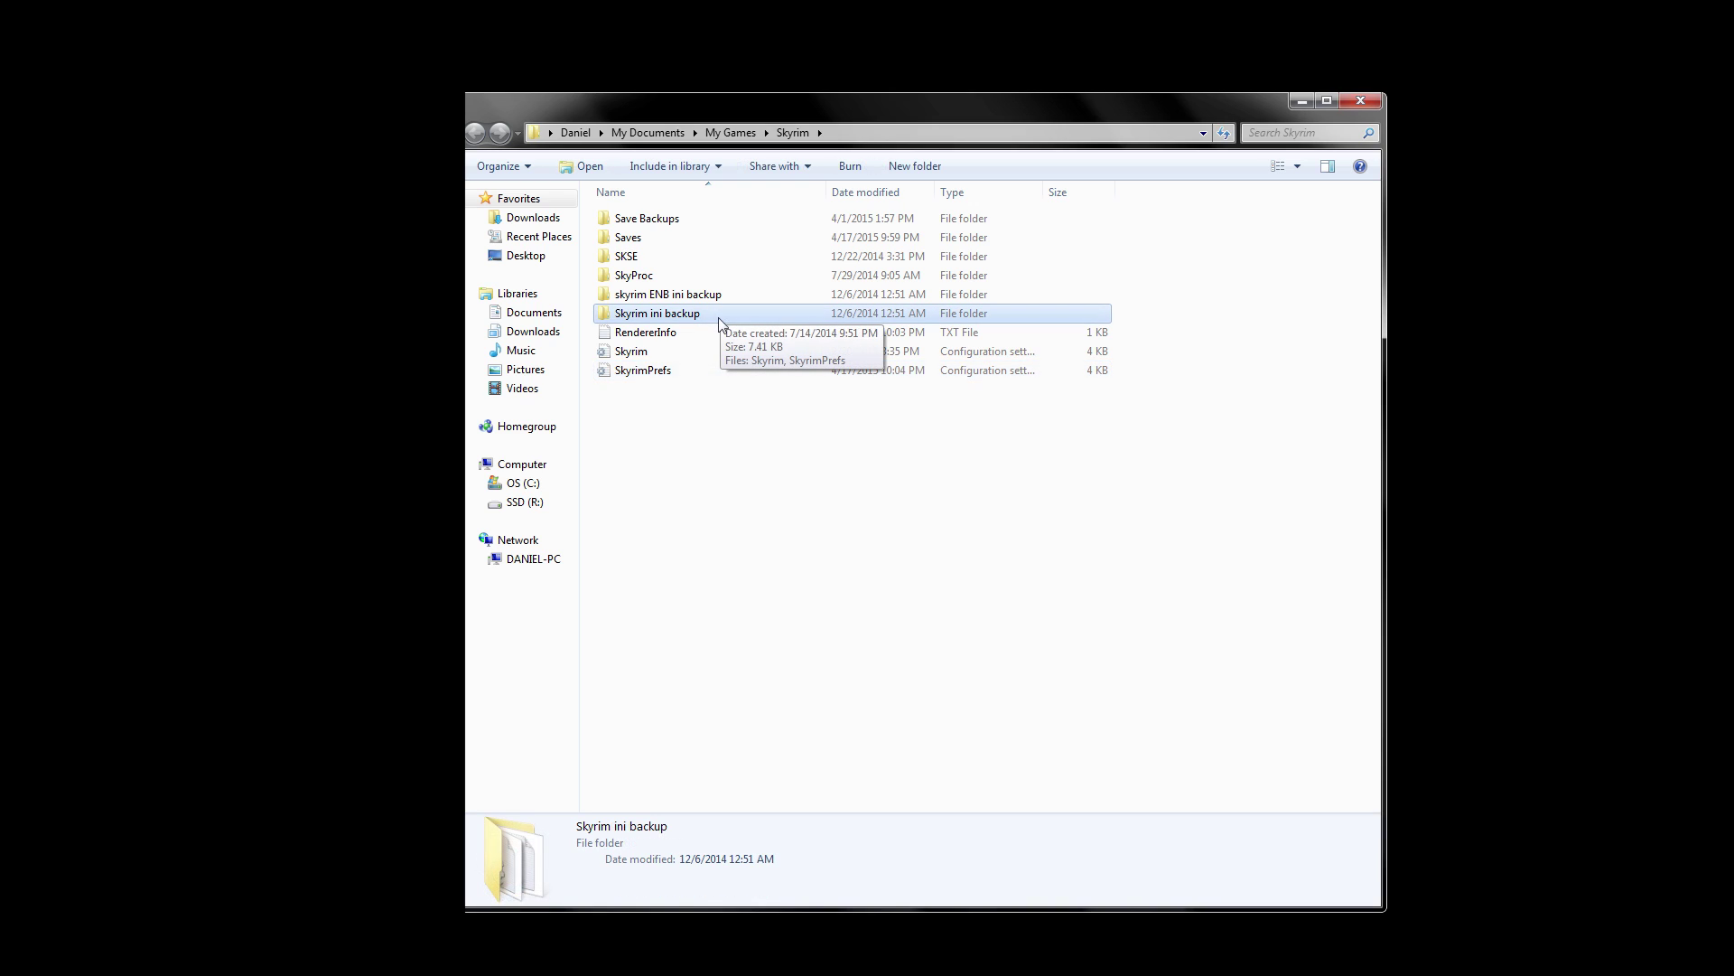
pyautogui.doubleClick(701, 371)
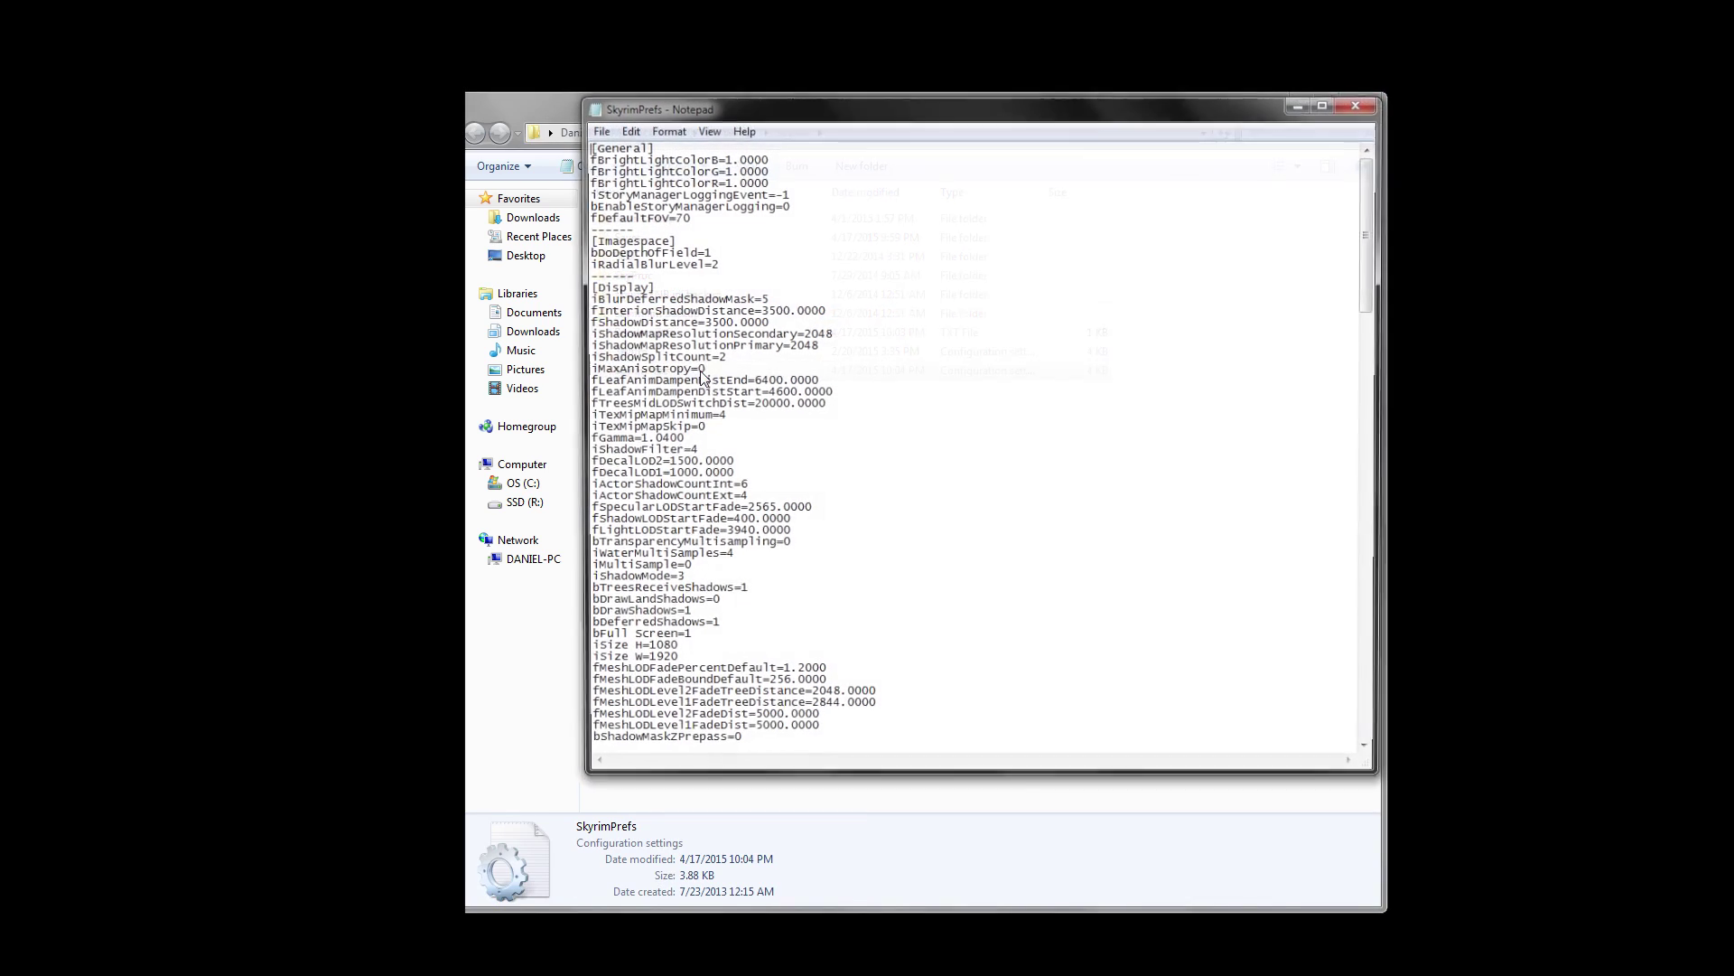
# Step: Check the bFloatPointRenderTarget and iMultiSample lines in the [Display] section of SkyrimPrefs, highlighting each one
pyautogui.press('Down')
pyautogui.press('Down')
pyautogui.press('Down')
pyautogui.press('Down')
pyautogui.press('Down')
pyautogui.press('Down')
pyautogui.press('Down')
pyautogui.press('Down')
pyautogui.press('Down')
pyautogui.press('Down')
pyautogui.press('Down')
pyautogui.press('Down')
pyautogui.hotkey('shift', 'End')
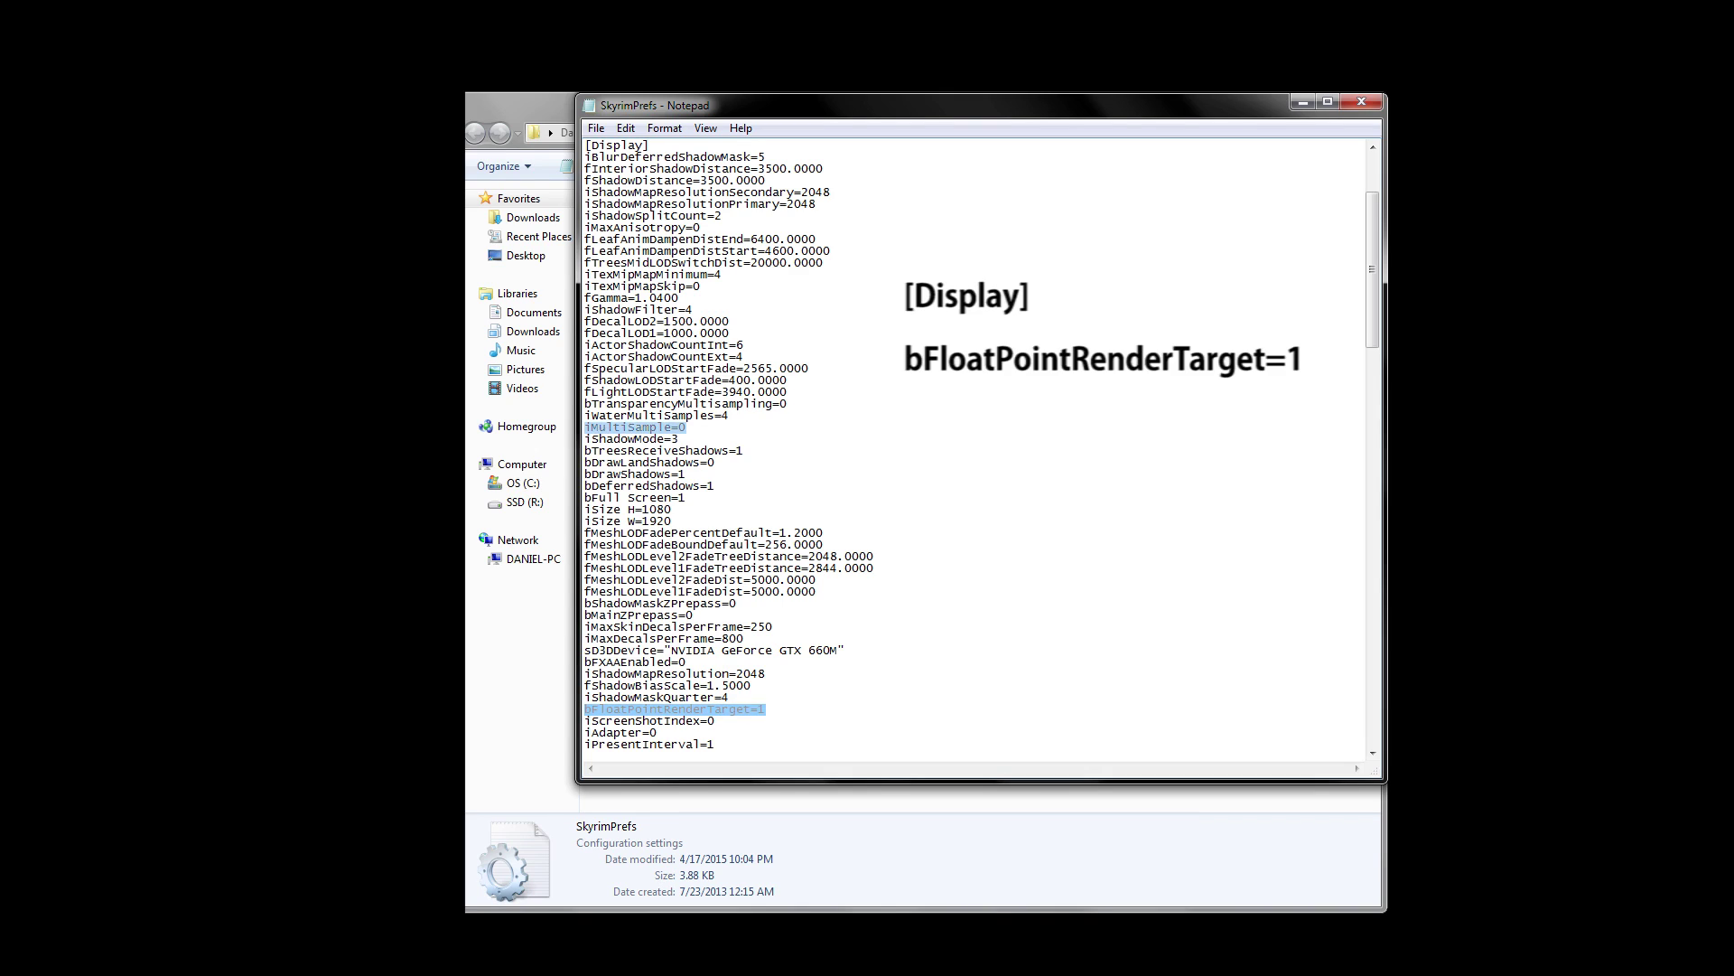
pyautogui.moveTo(585, 427); pyautogui.dragTo(686, 427)
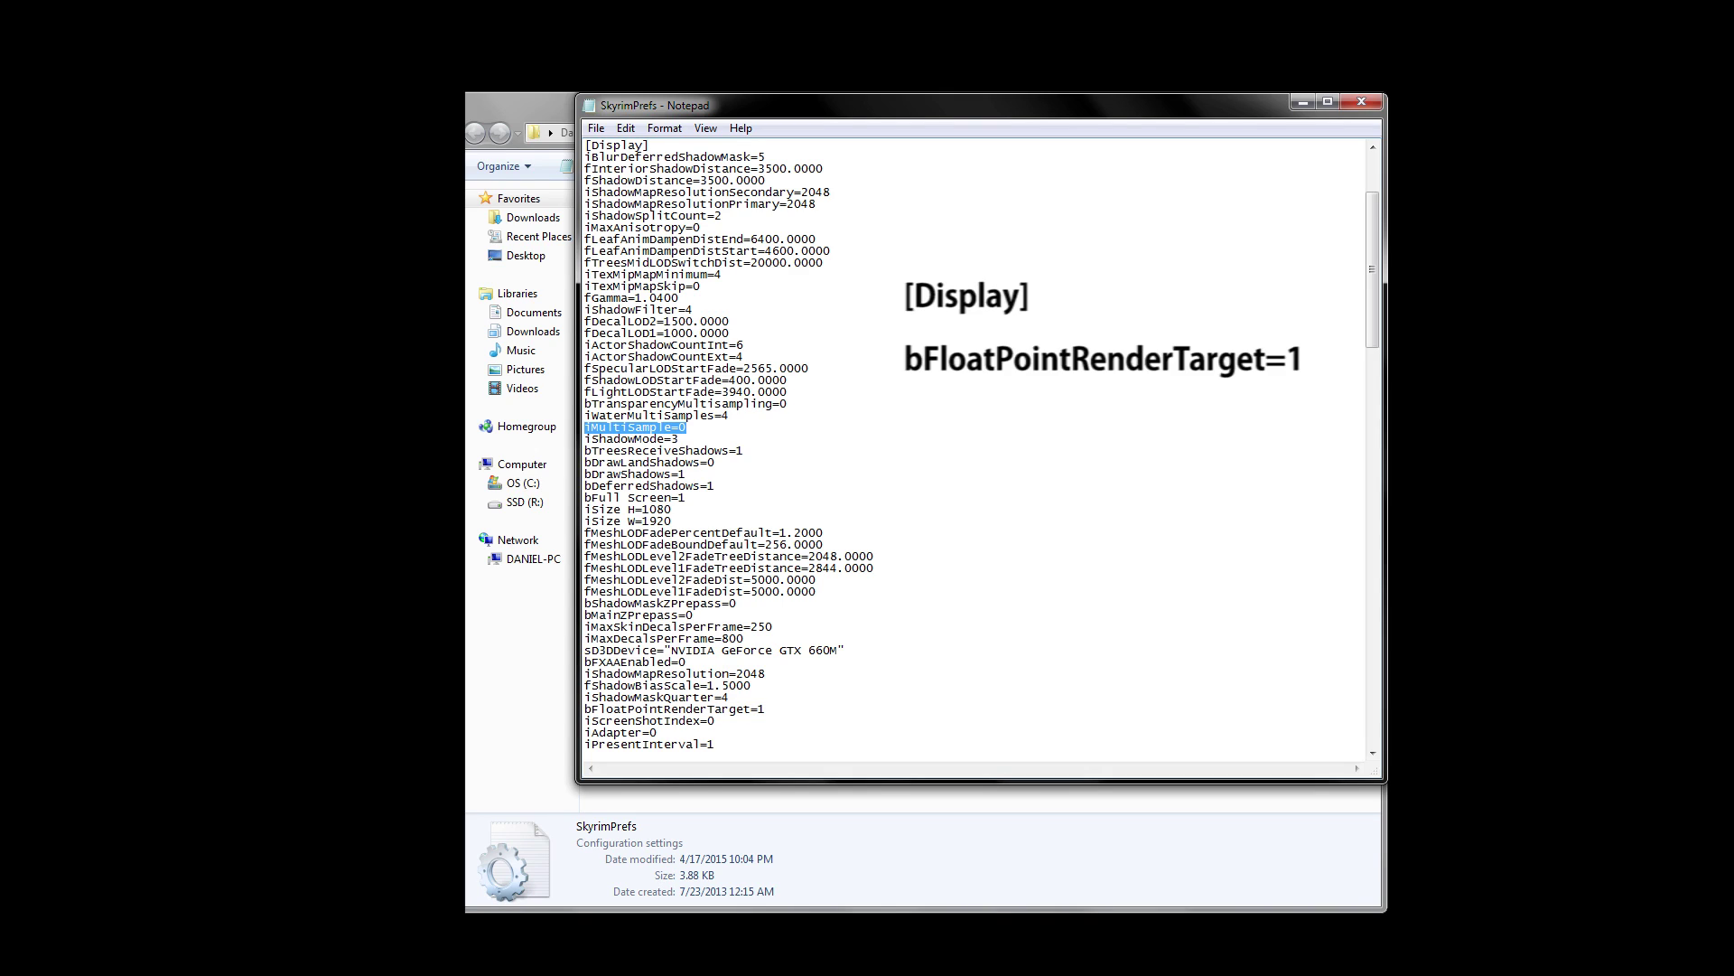